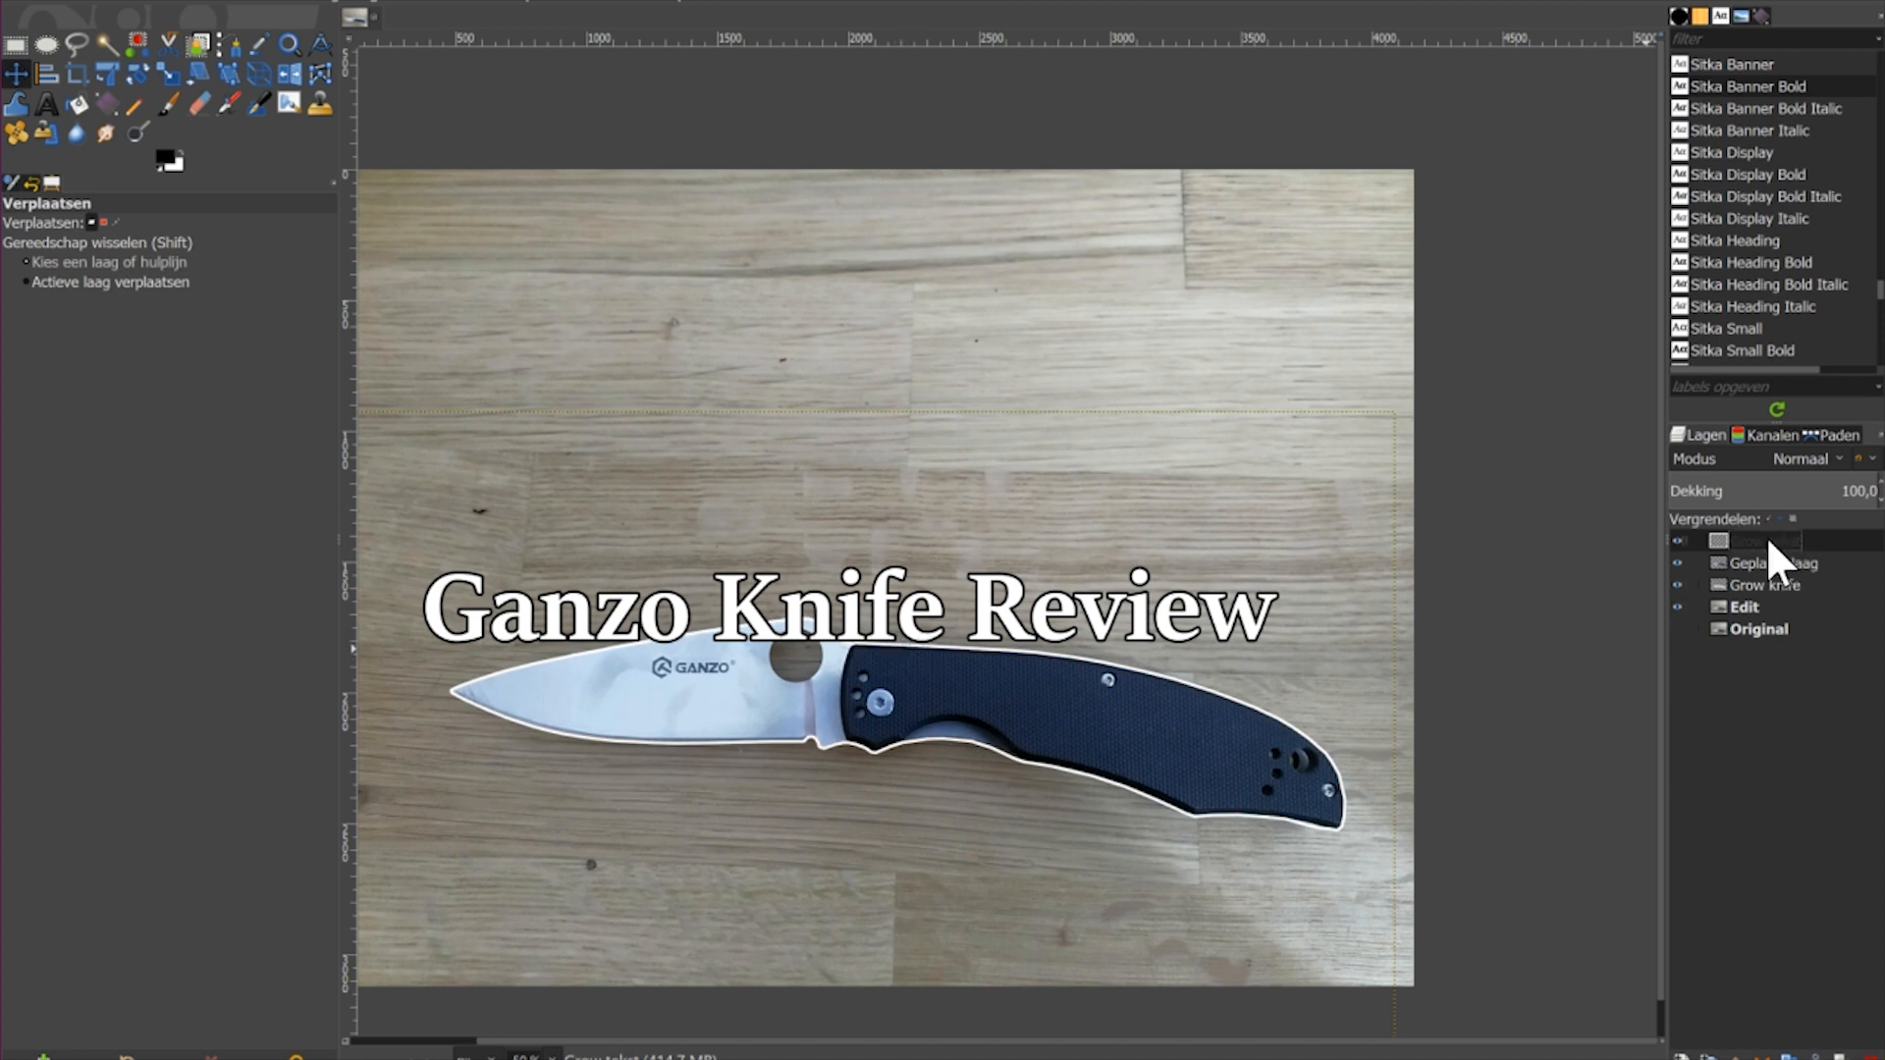
Step: Try the Grow tekst layer directly below Grow knife and return it to the top of the layer stack
{"action": "left_click_drag", "start_coordinate": [1768, 542], "coordinate": [1772, 603]}
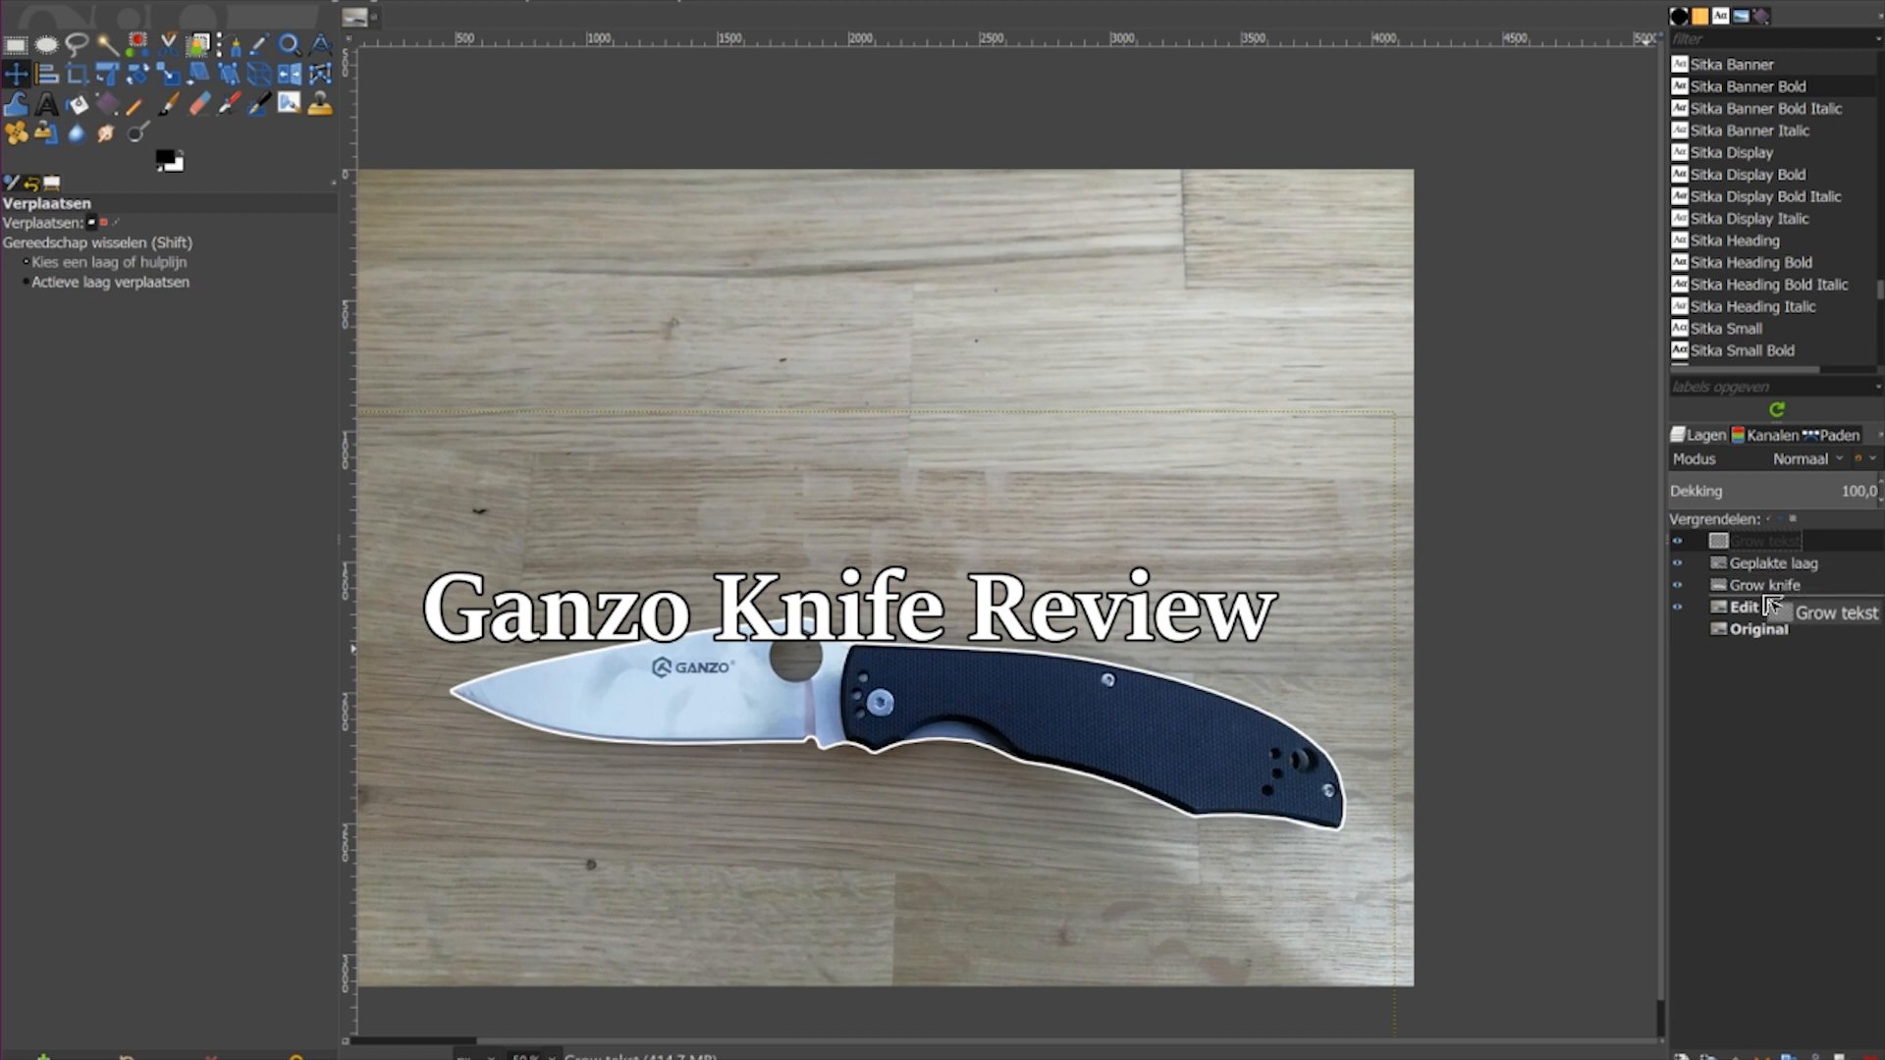
{"action": "left_click_drag", "start_coordinate": [1767, 599], "coordinate": [1765, 595]}
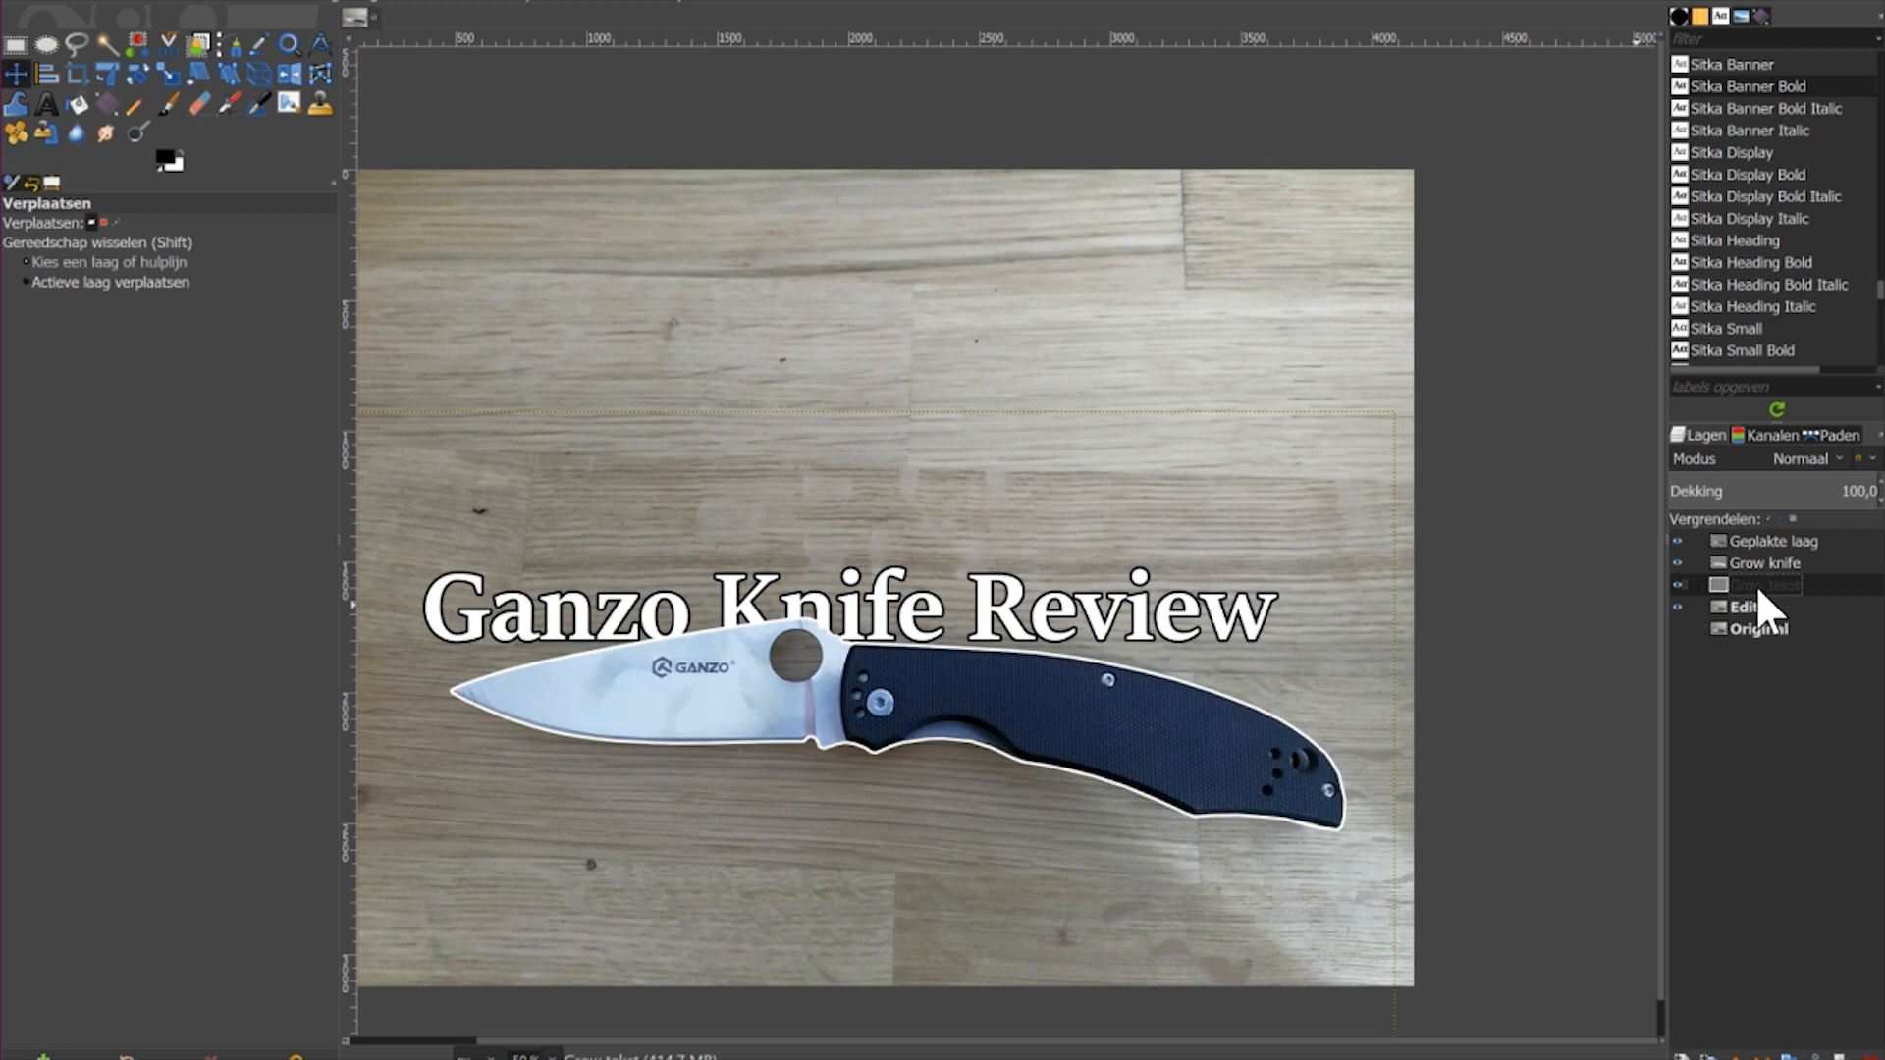
{"action": "left_click_drag", "start_coordinate": [1771, 582], "coordinate": [1769, 530]}
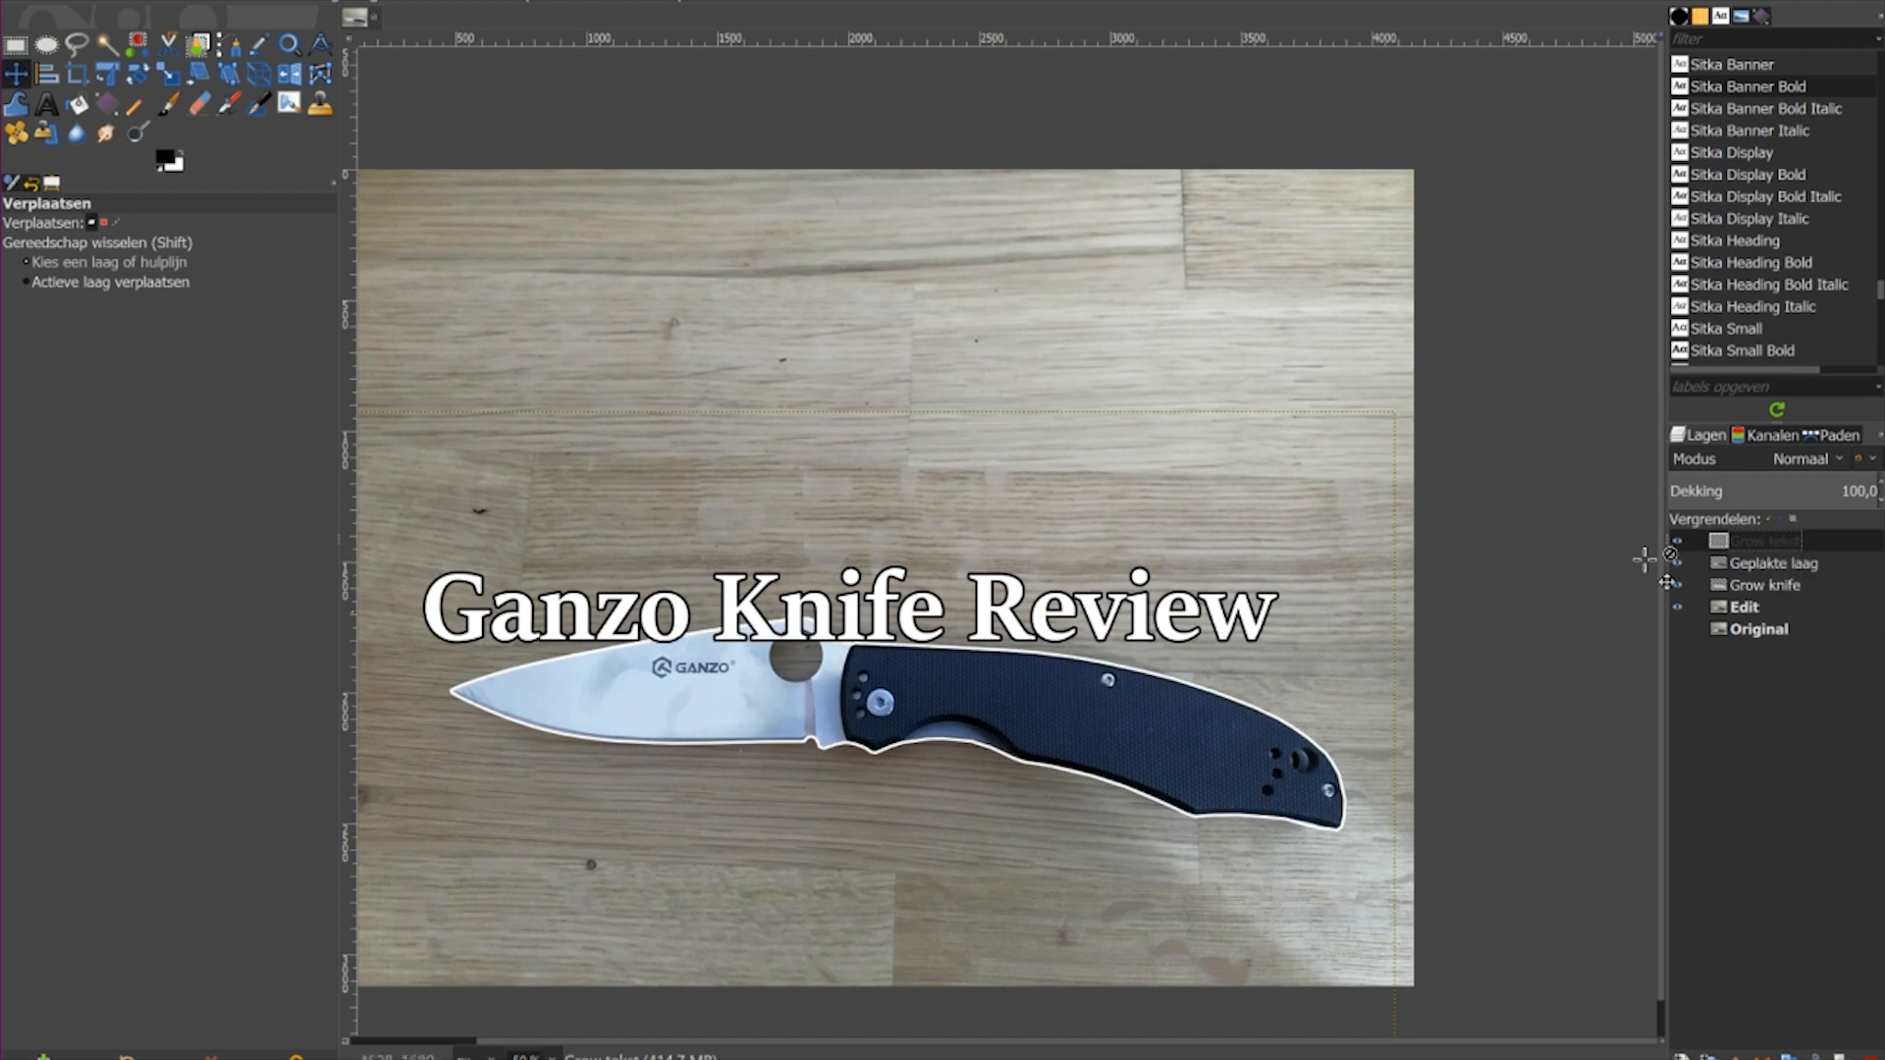
Step: Try the Grow tekst layer between Geplakte laag and Grow knife, below Grow knife, and back on top of the stack
{"action": "mouse_move", "coordinate": [1765, 548]}
{"action": "left_mouse_down"}
{"action": "mouse_move", "coordinate": [1768, 587]}
{"action": "mouse_move", "coordinate": [1761, 549]}
{"action": "left_mouse_up"}
{"action": "scroll", "coordinate": [791, 643], "scroll_direction": "up", "scroll_amount": 4}
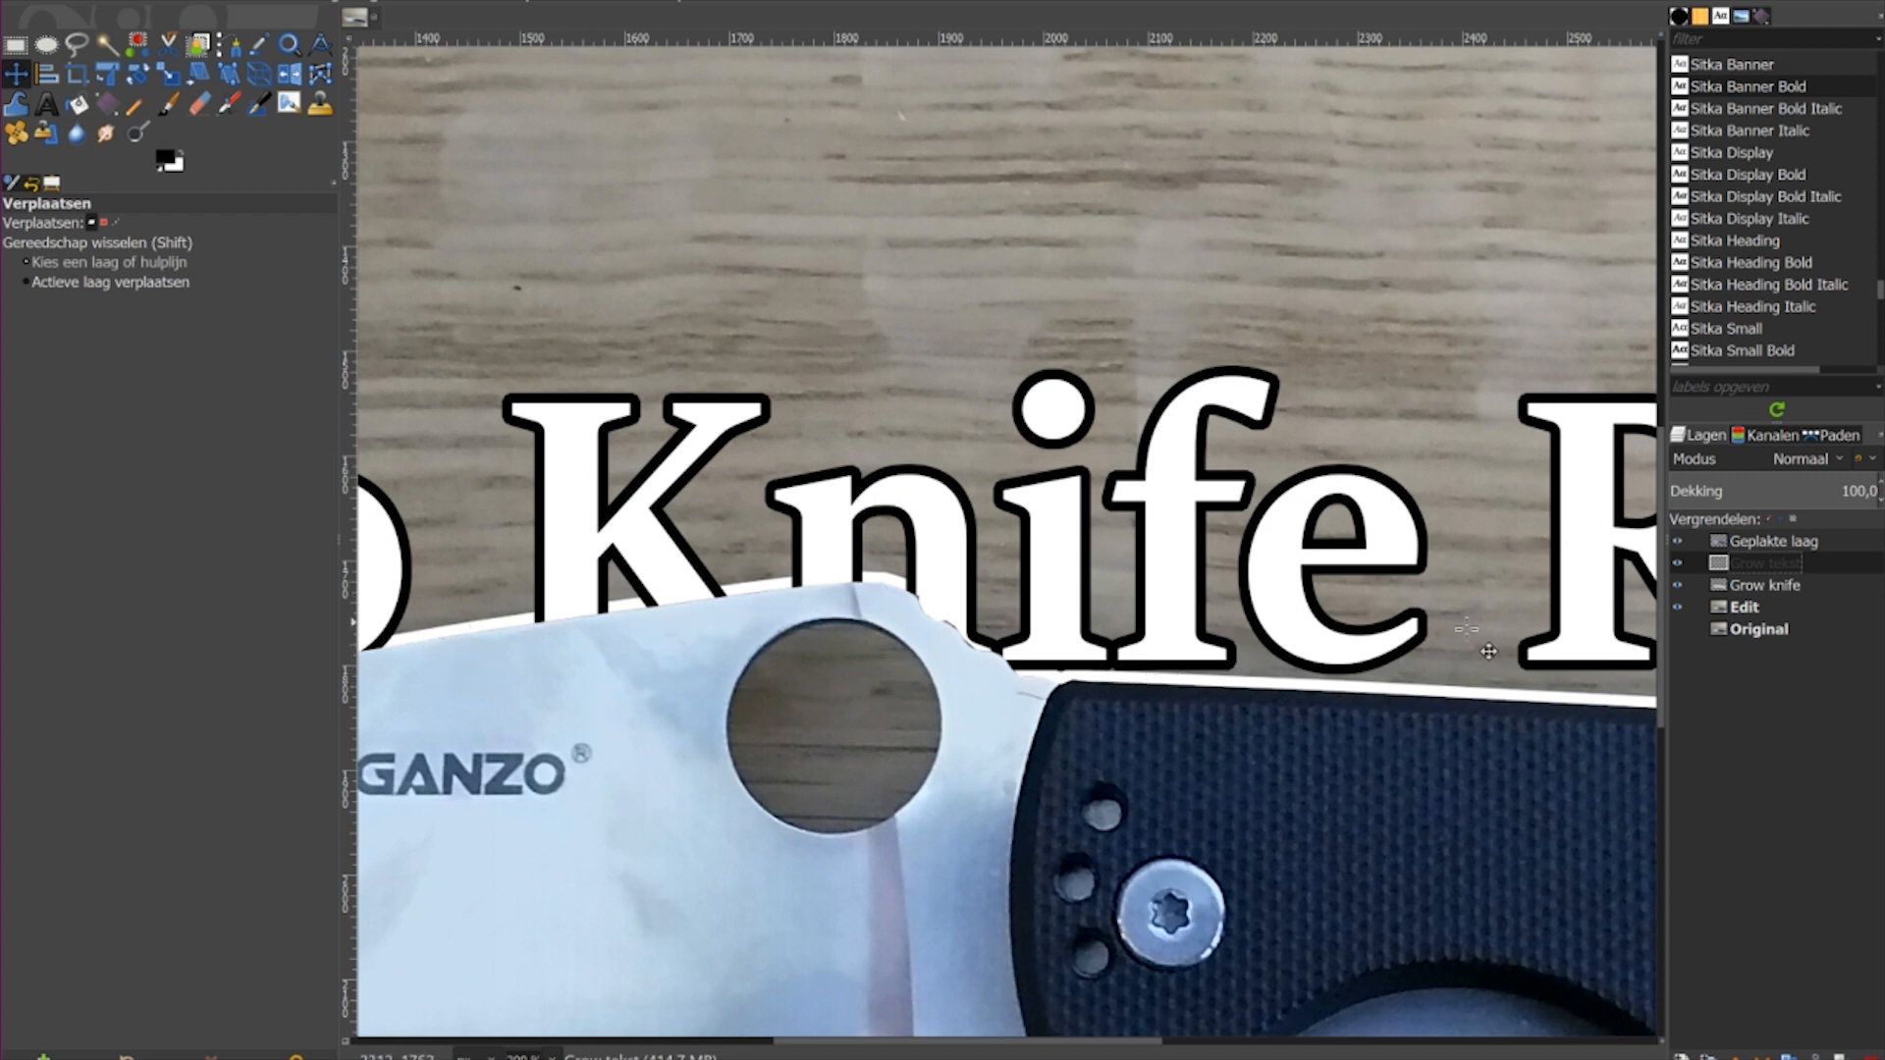
{"action": "left_click_drag", "start_coordinate": [1767, 576], "coordinate": [1758, 589]}
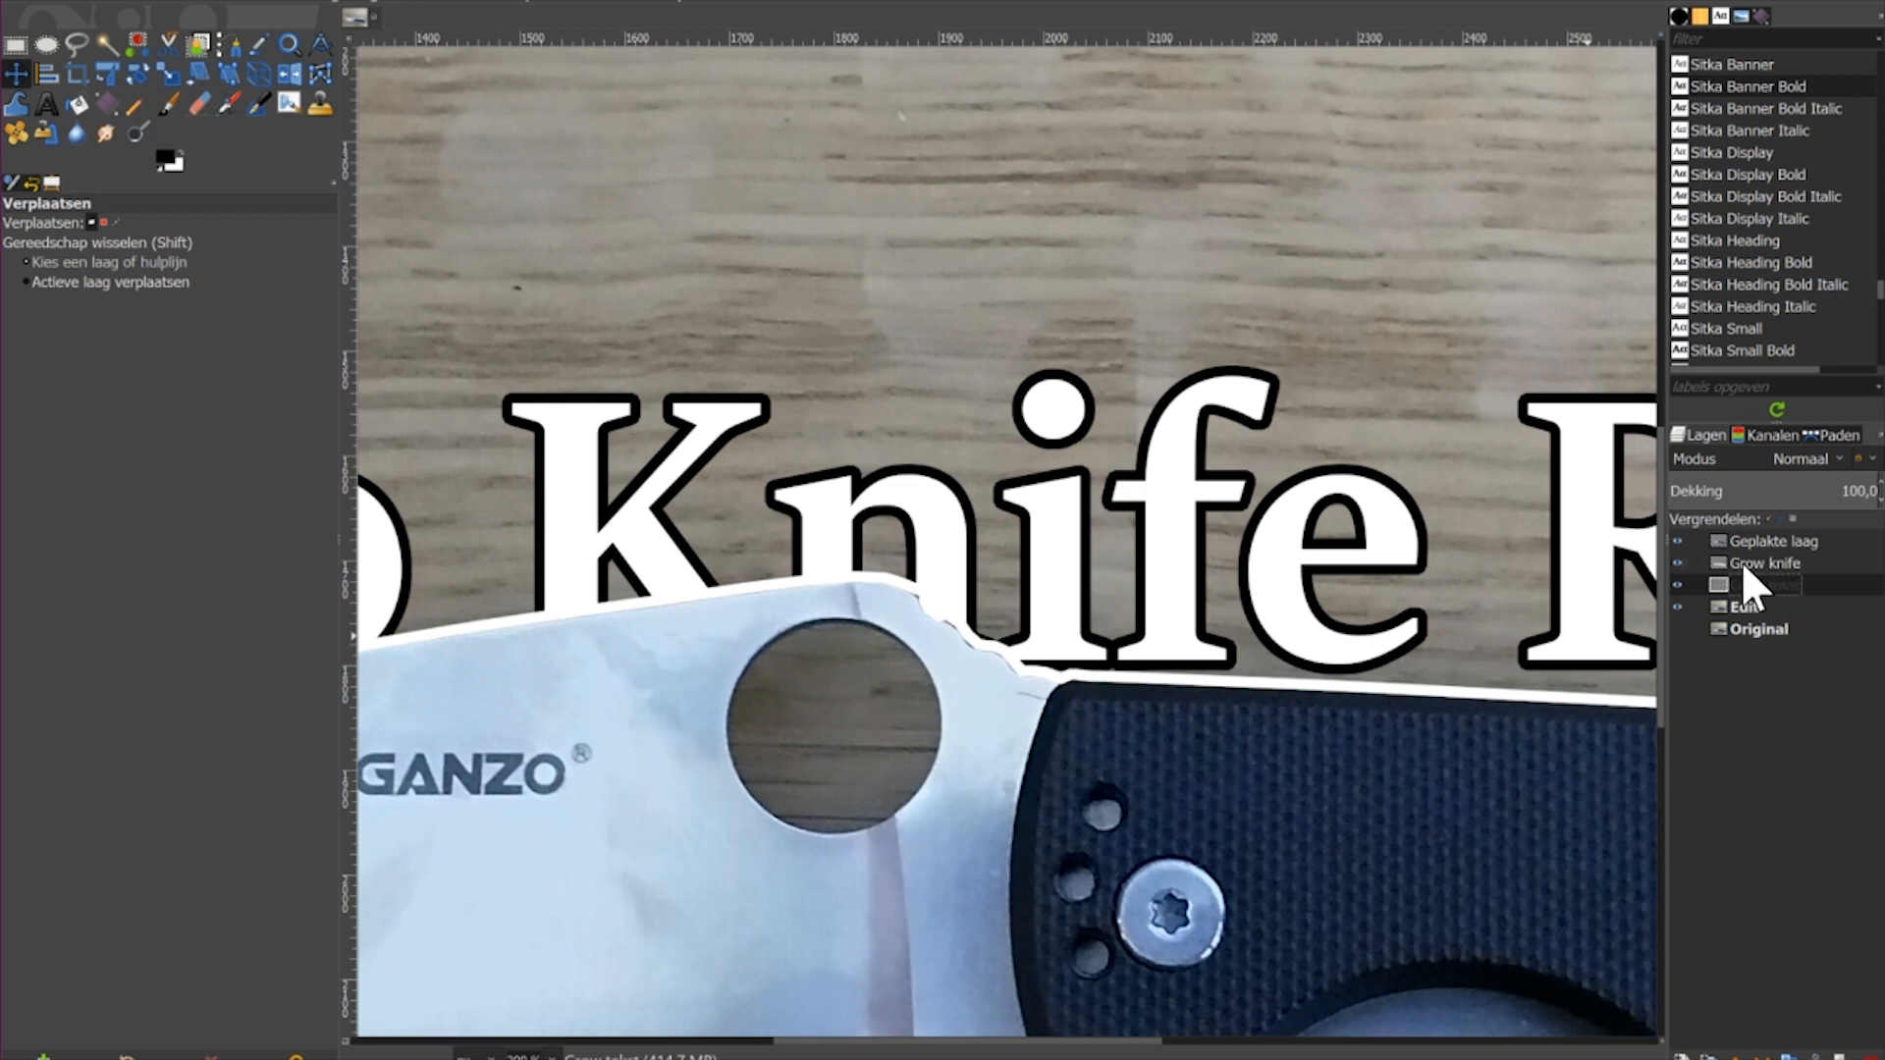
{"action": "left_click_drag", "start_coordinate": [1763, 589], "coordinate": [1761, 538]}
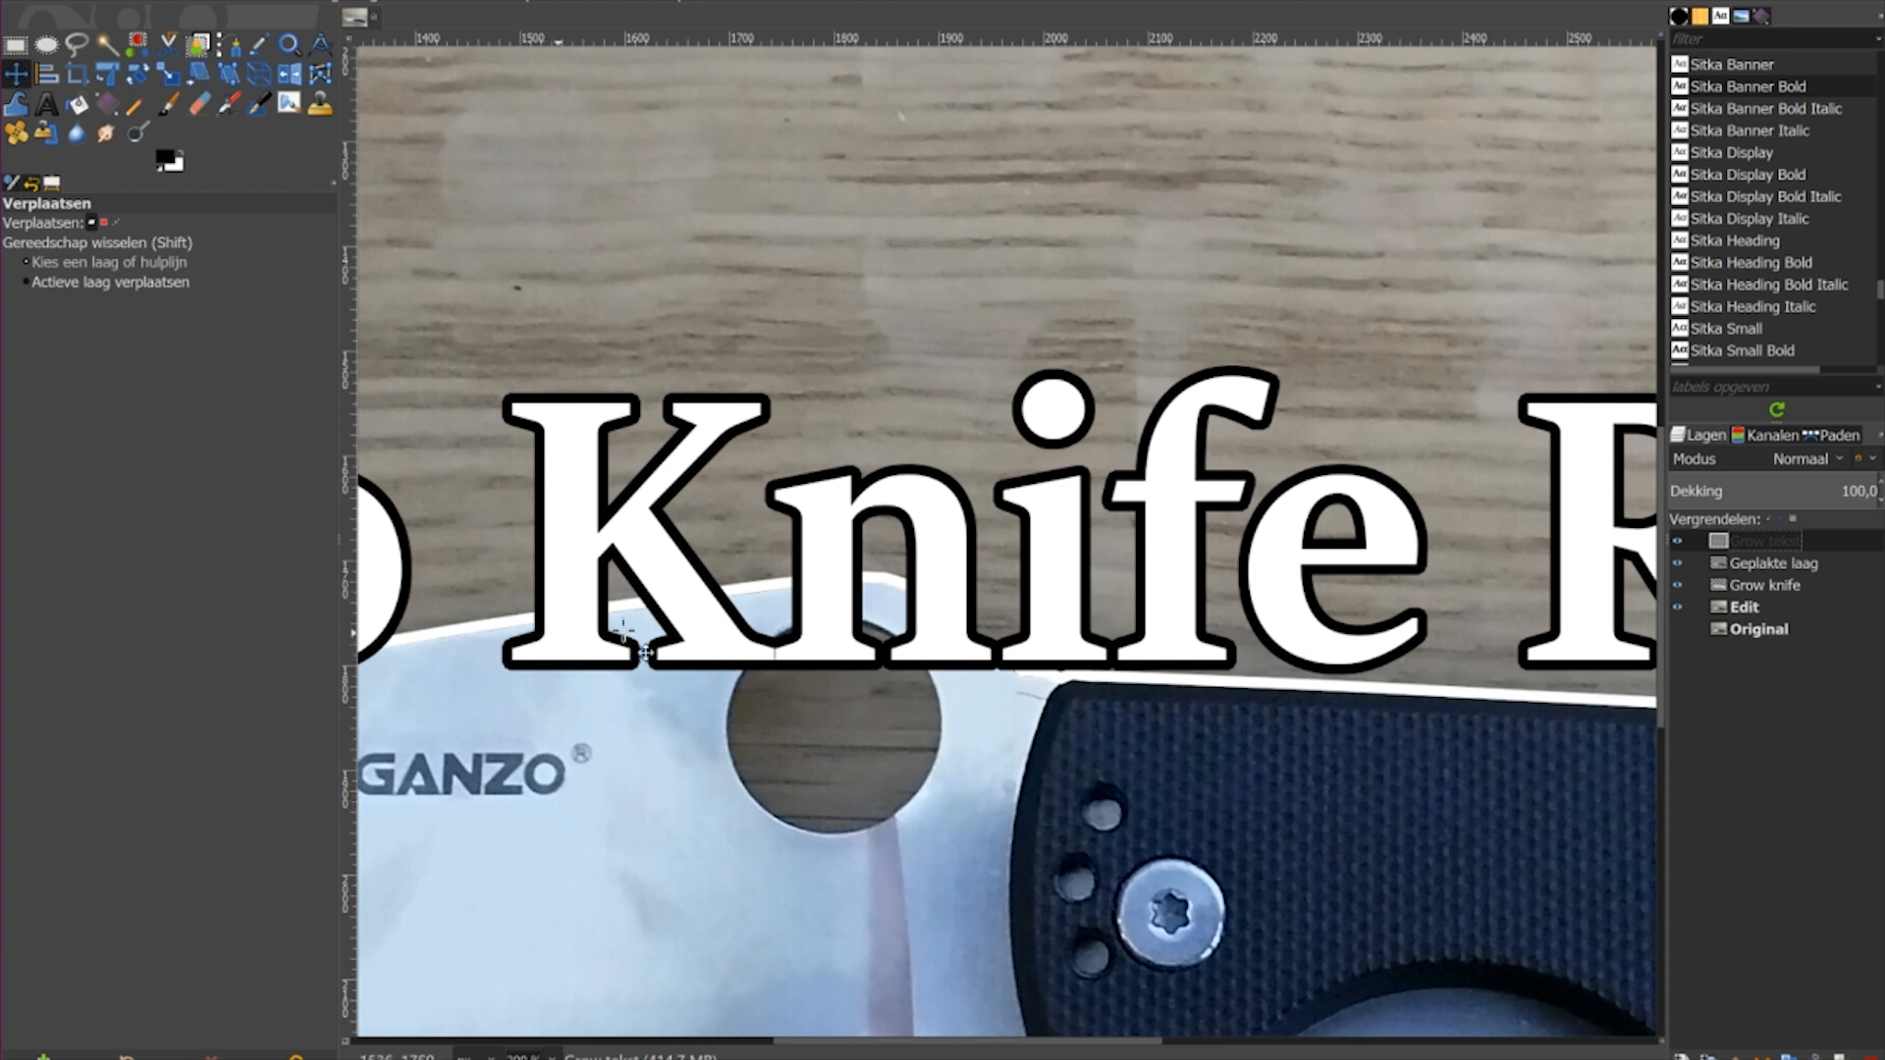
Step: Place the Grow tekst layer between Grow knife and Edit so the title sits behind the knife and its outline
{"action": "left_click_drag", "start_coordinate": [1771, 538], "coordinate": [1764, 595]}
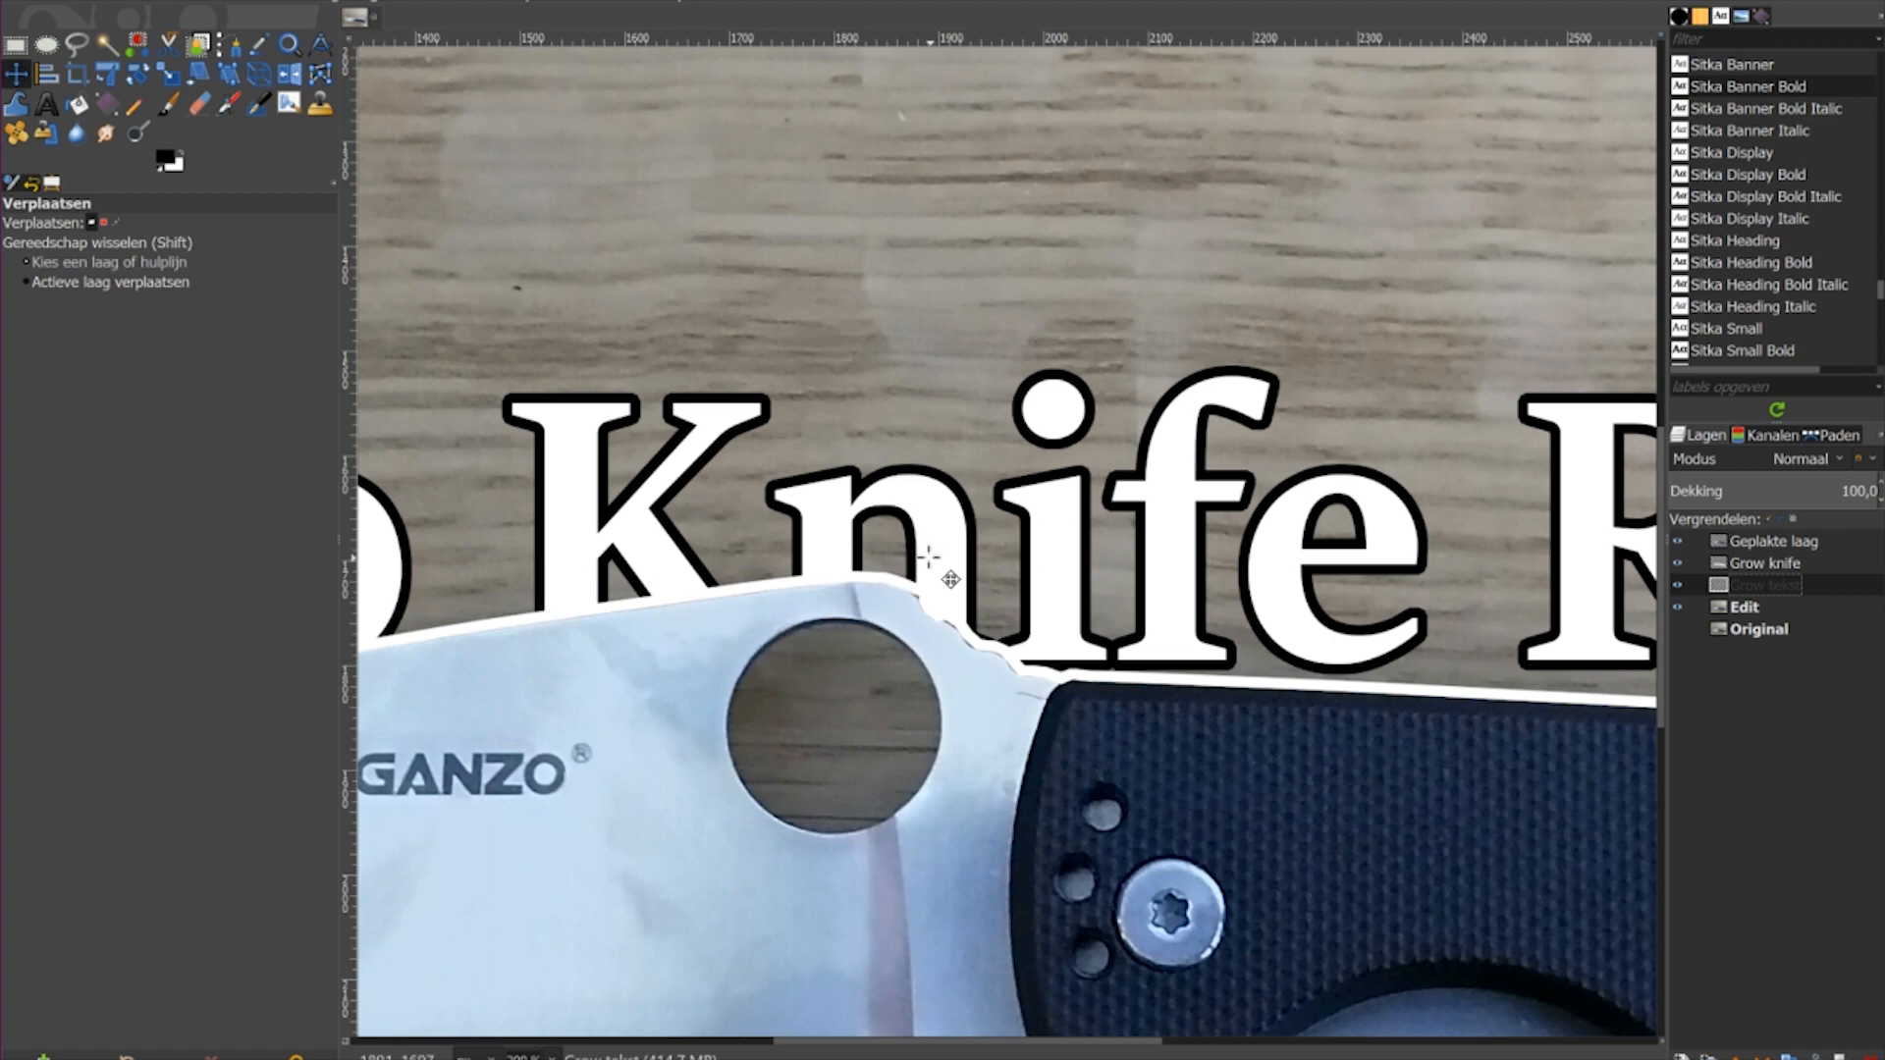
{"action": "scroll", "coordinate": [927, 557], "scroll_direction": "down", "scroll_amount": 4}
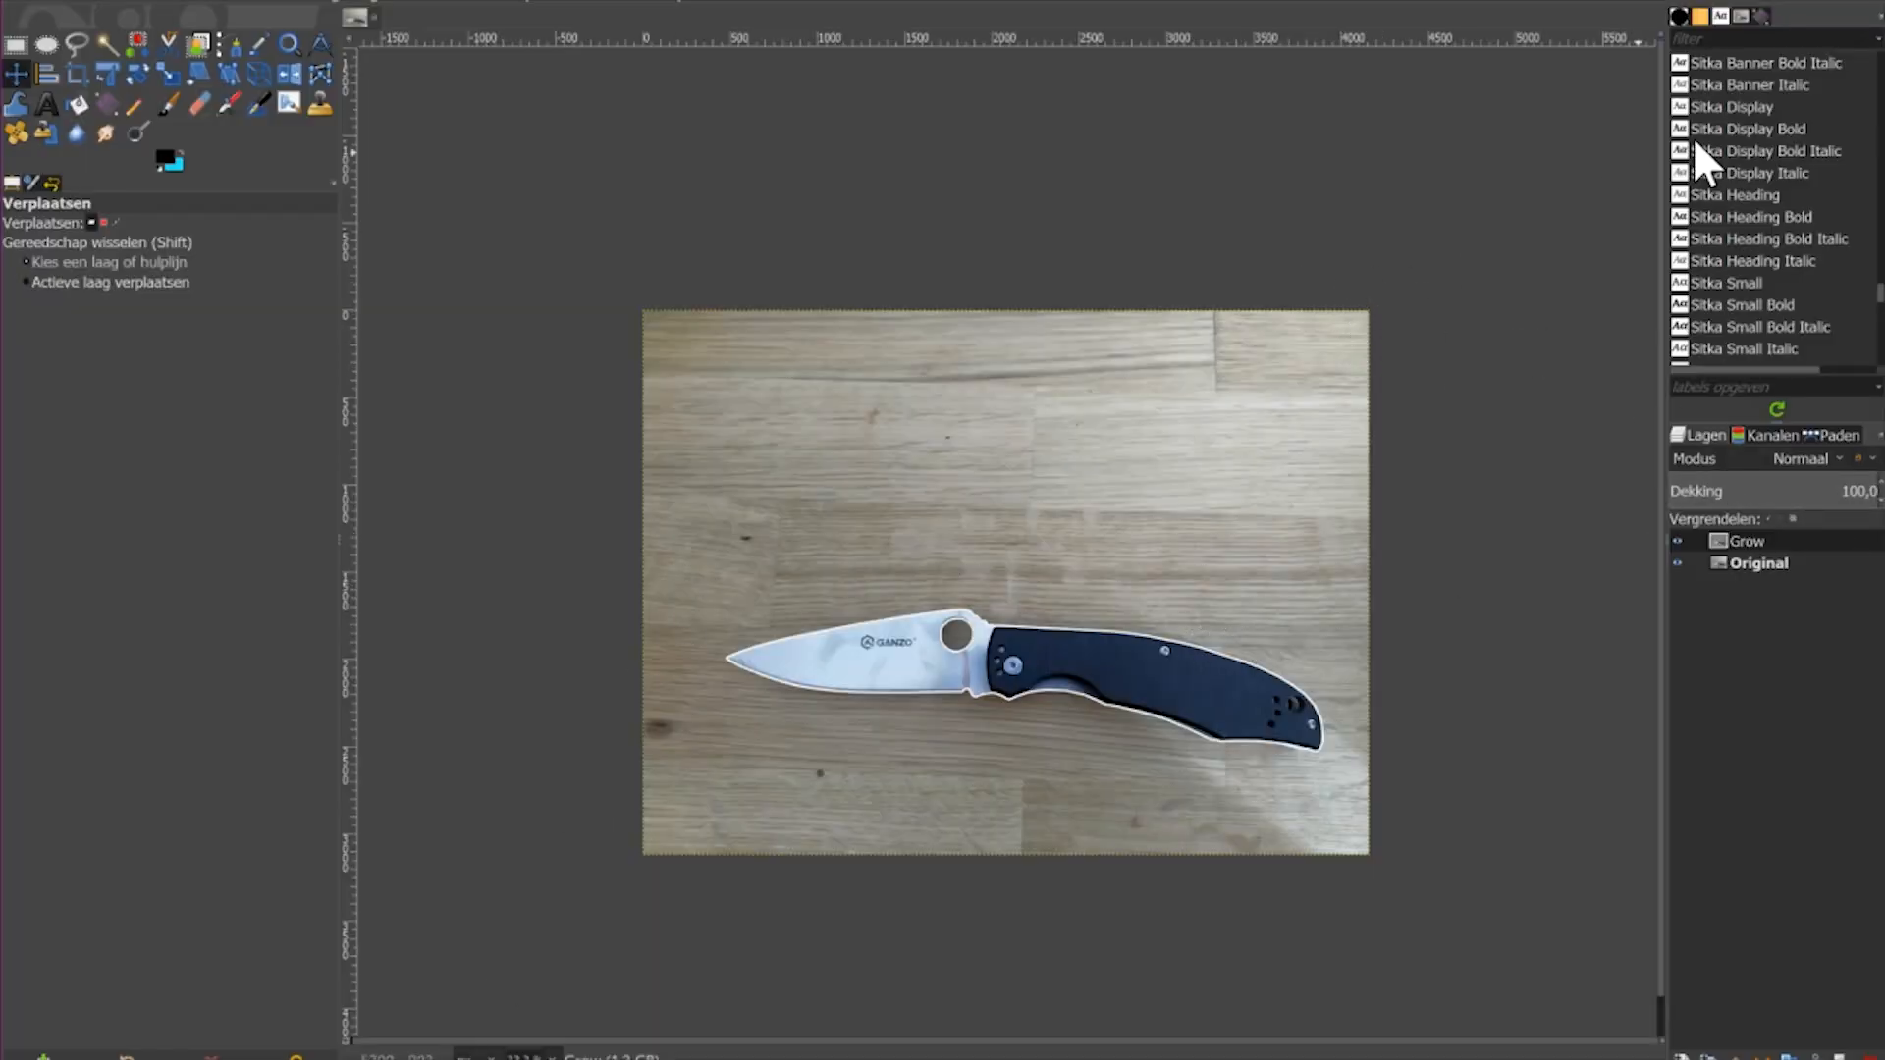
Step: Examine the white outline around the knife and its blade hole up close and across the whole photo
{"action": "scroll", "coordinate": [1072, 659], "scroll_direction": "up", "scroll_amount": 3}
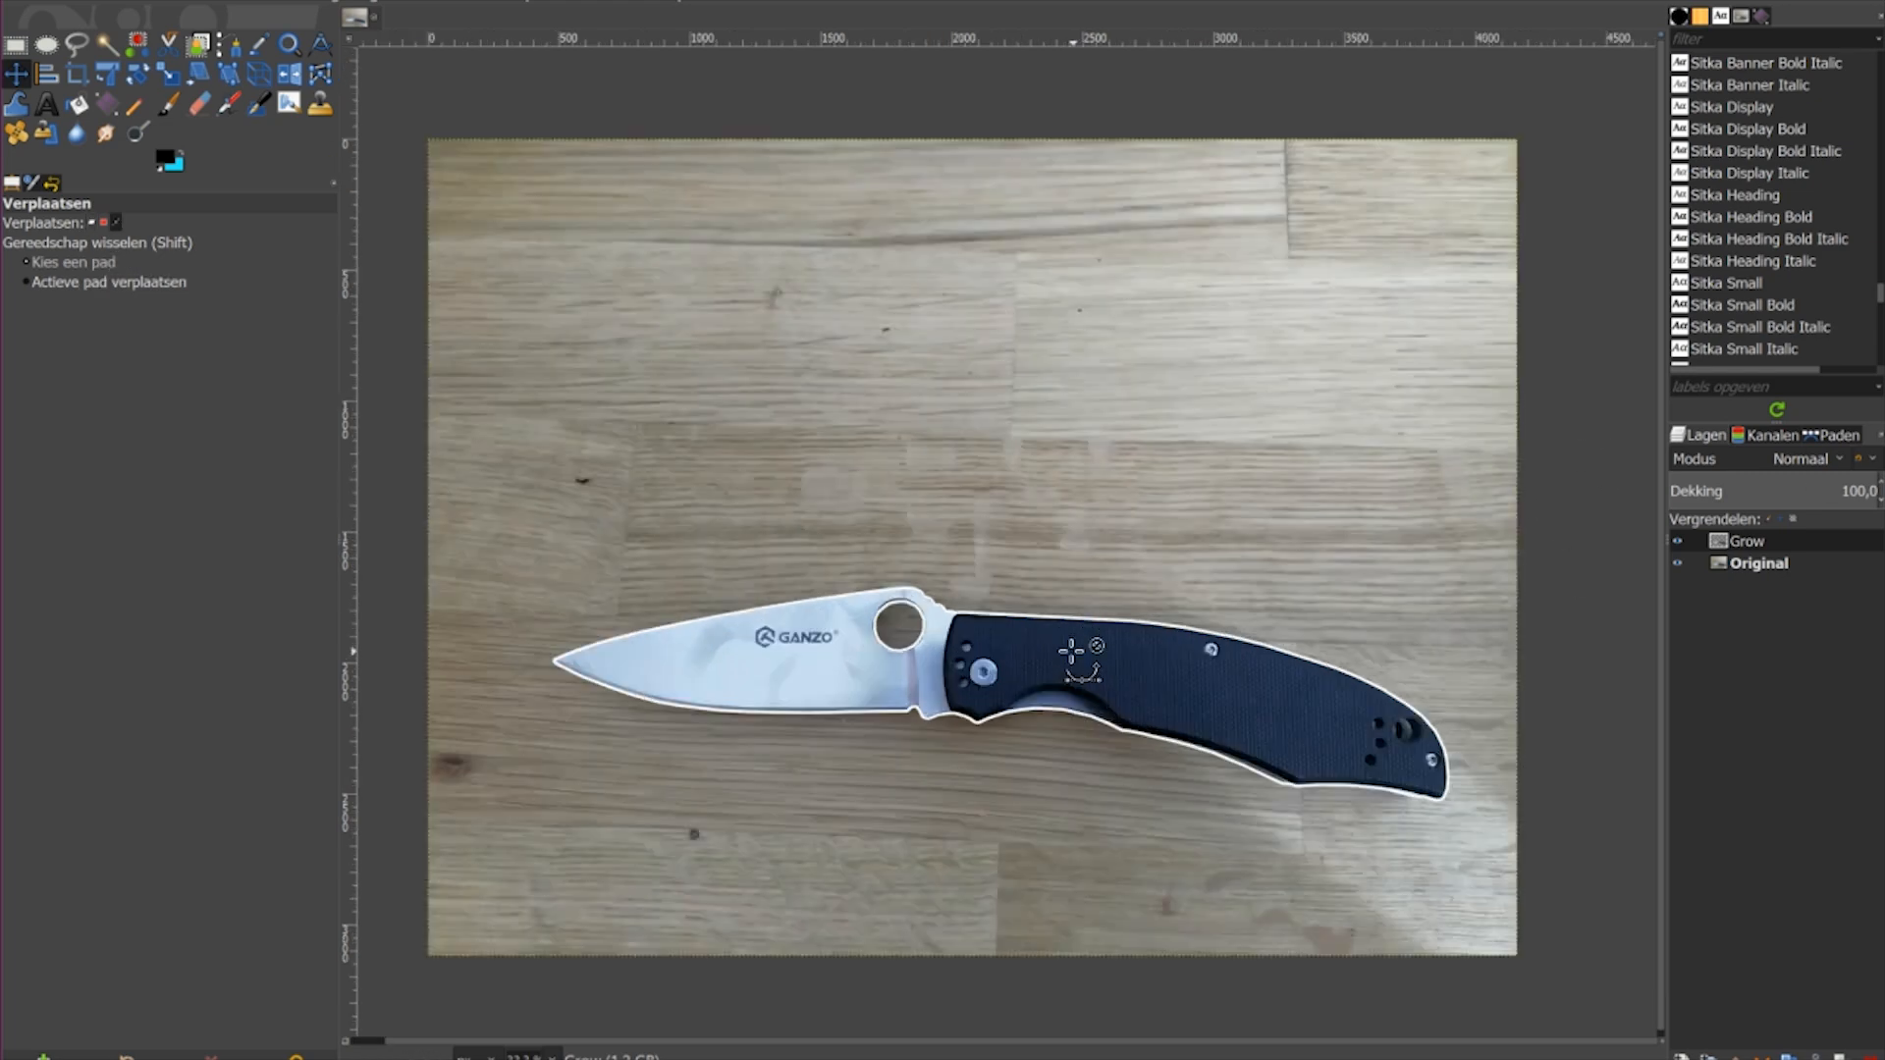
{"action": "scroll", "coordinate": [1071, 654], "scroll_direction": "down", "scroll_amount": 2}
{"action": "scroll", "coordinate": [1071, 658], "scroll_direction": "up", "scroll_amount": 2}
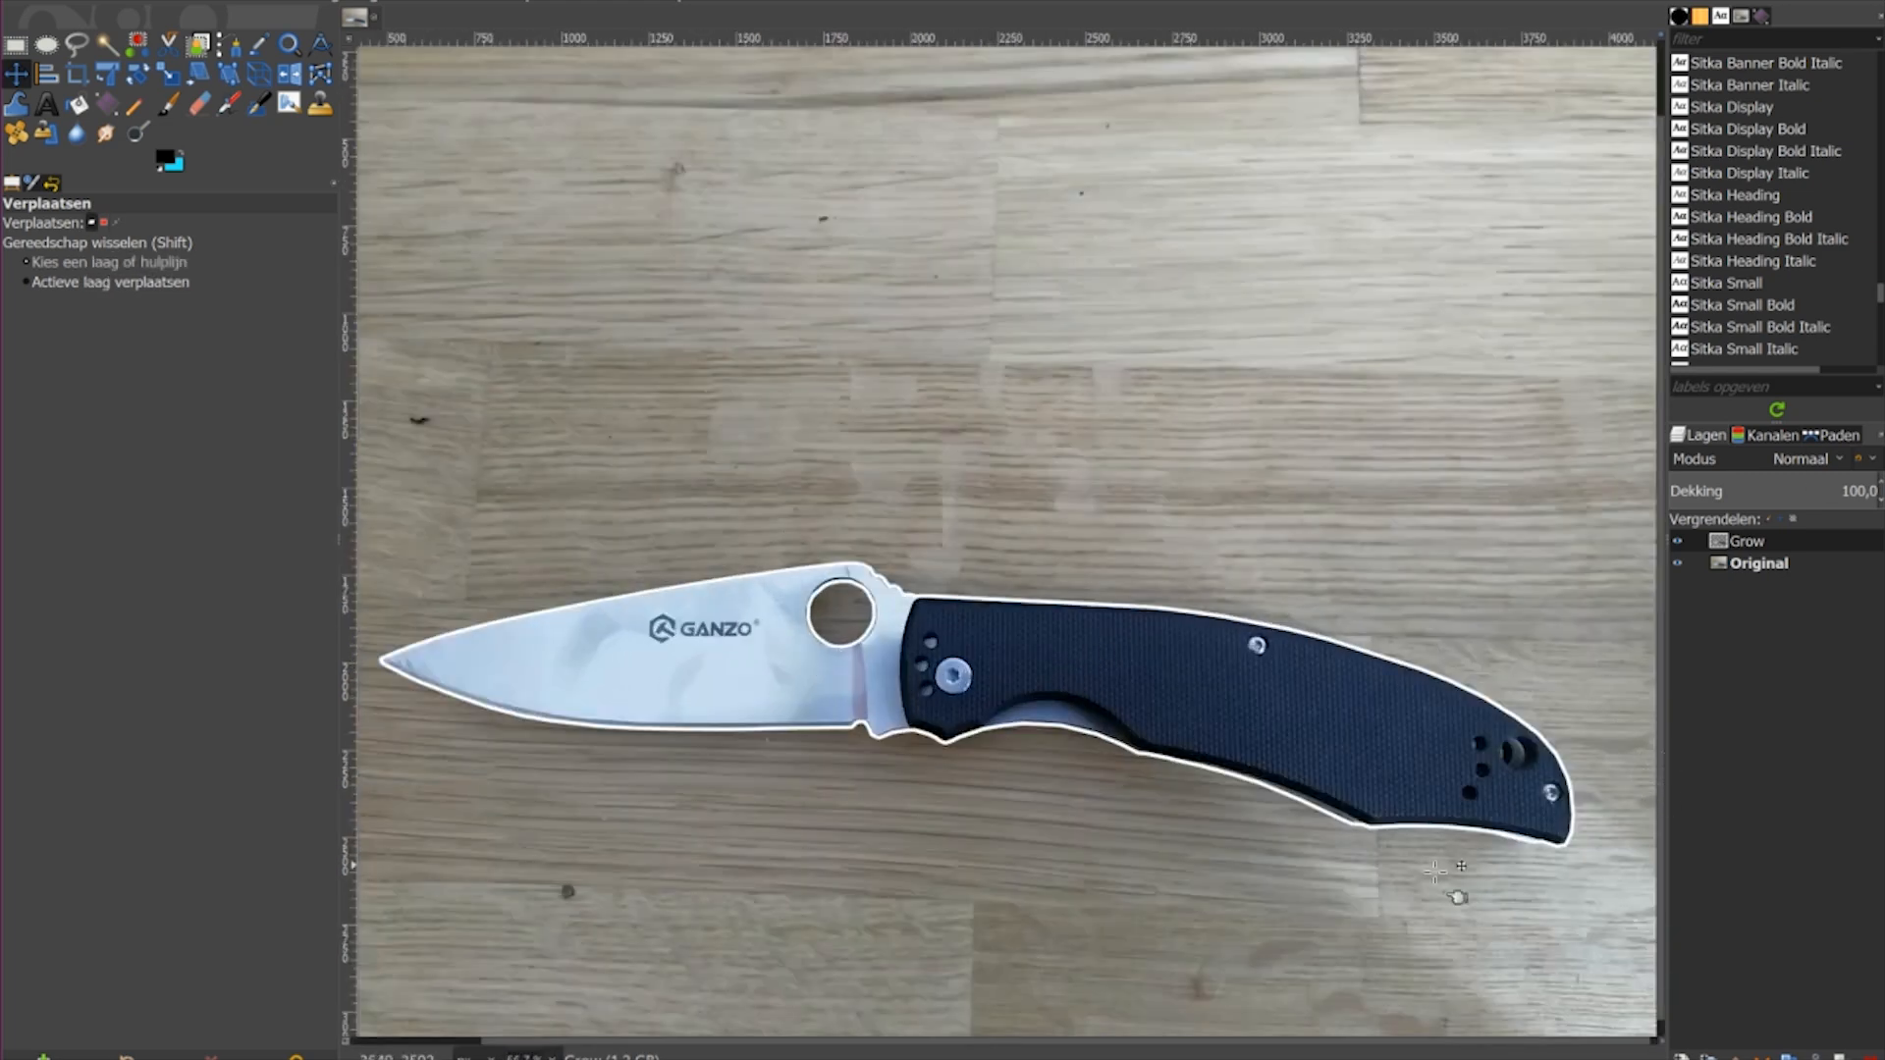
{"action": "scroll", "coordinate": [886, 668], "scroll_direction": "up", "scroll_amount": 3}
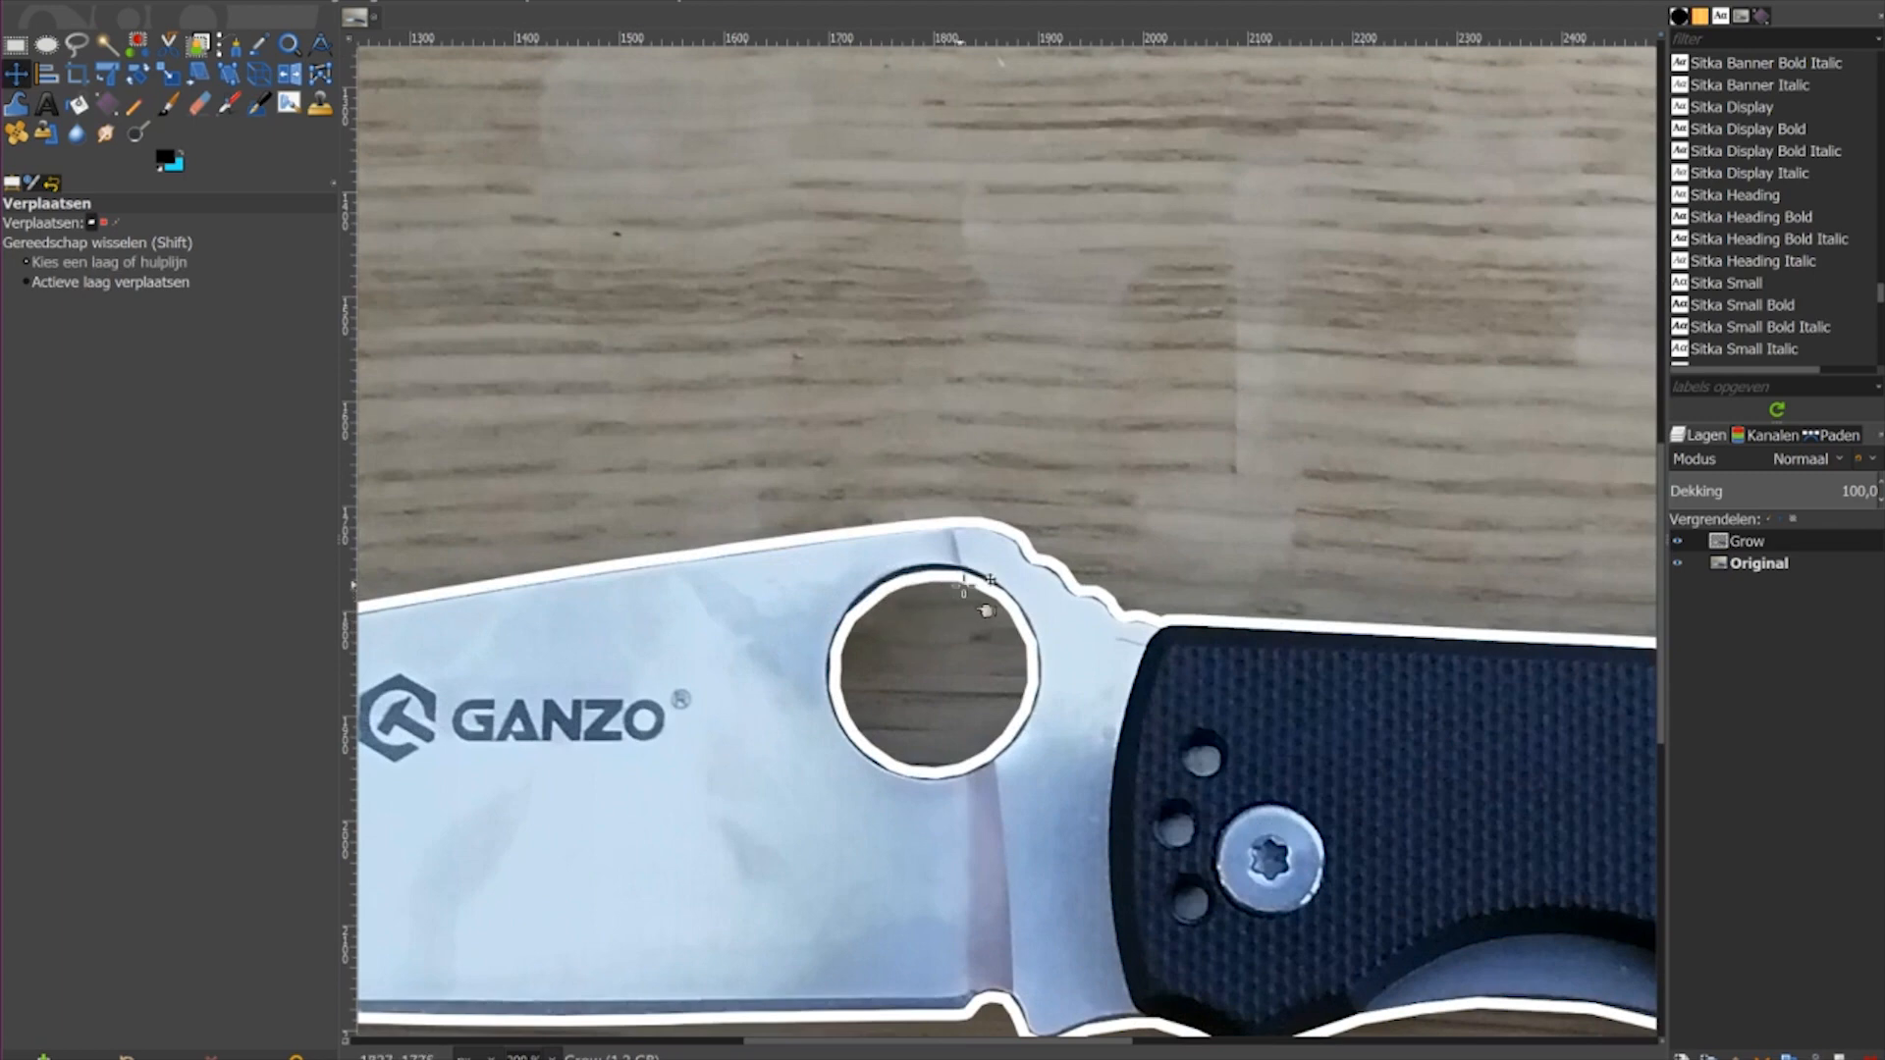
{"action": "scroll", "coordinate": [1129, 665], "scroll_direction": "down", "scroll_amount": 3}
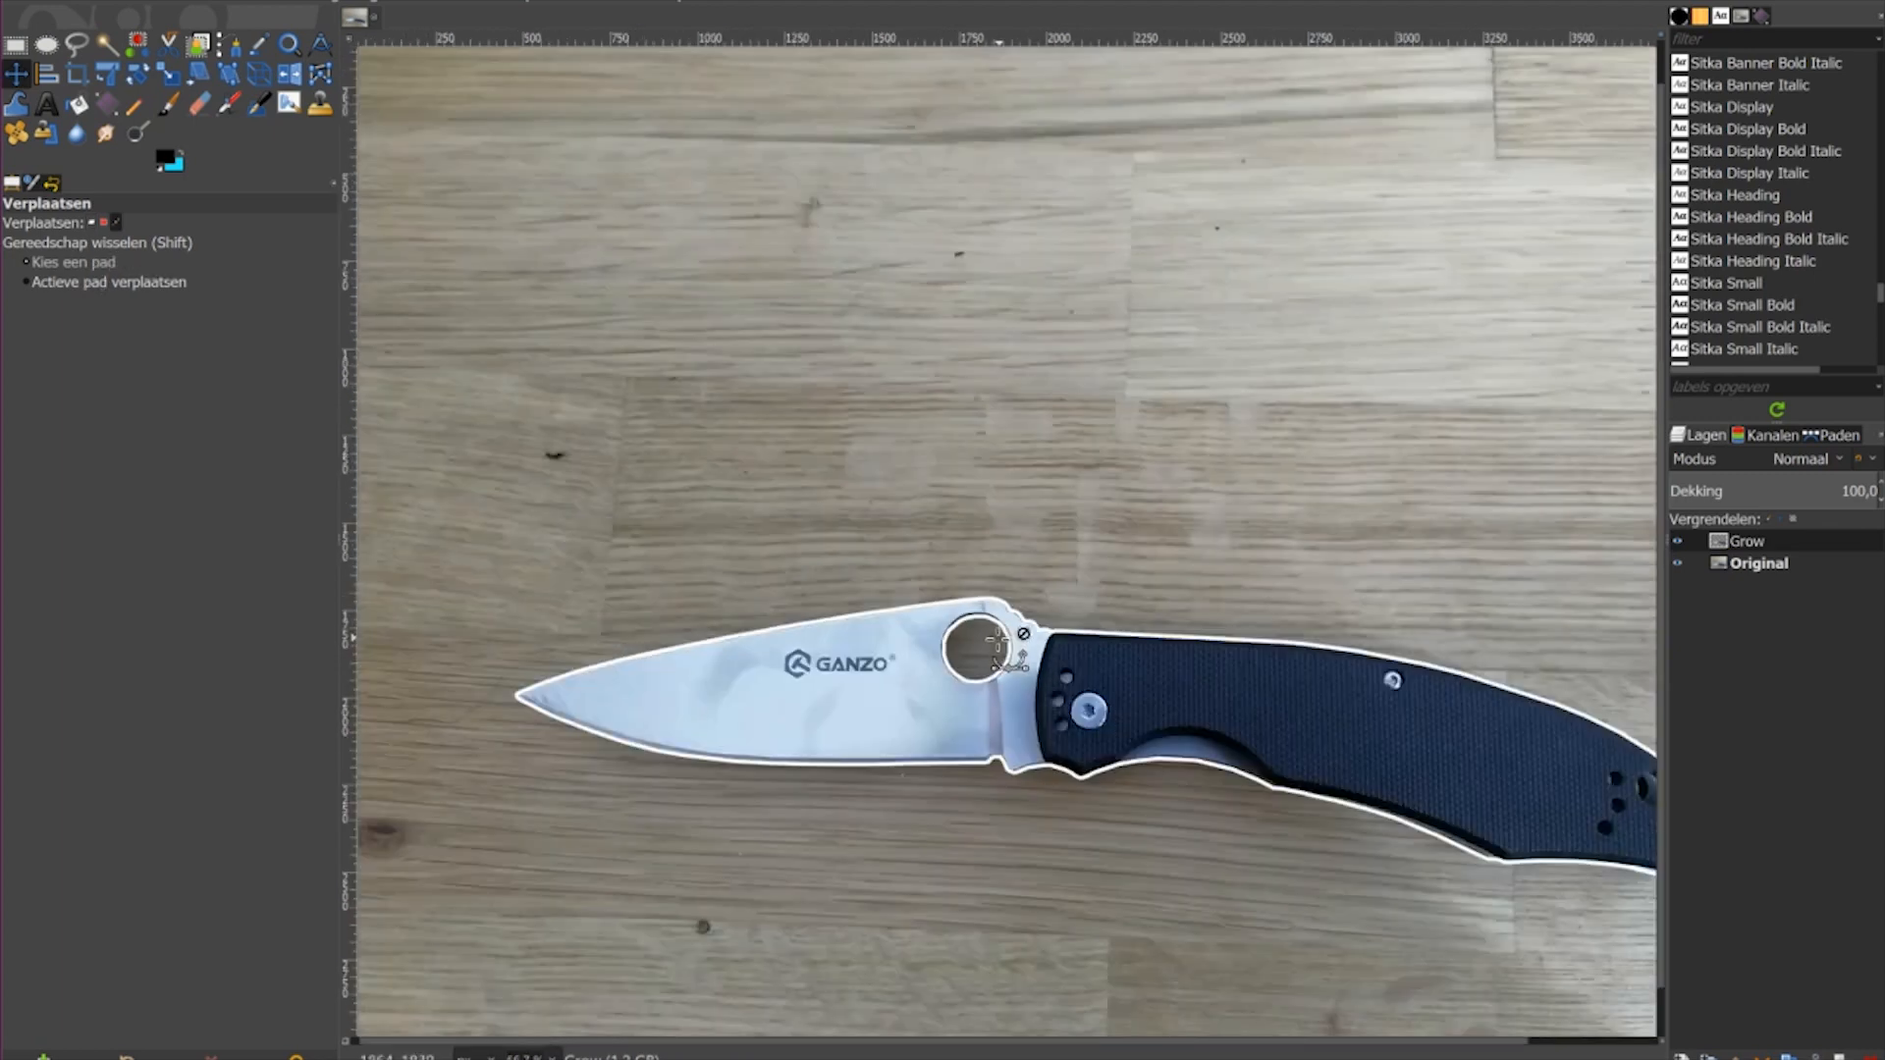
{"action": "scroll", "coordinate": [1341, 726], "scroll_direction": "down", "scroll_amount": 2}
{"action": "left_click_drag", "start_coordinate": [1410, 744], "coordinate": [1191, 614]}
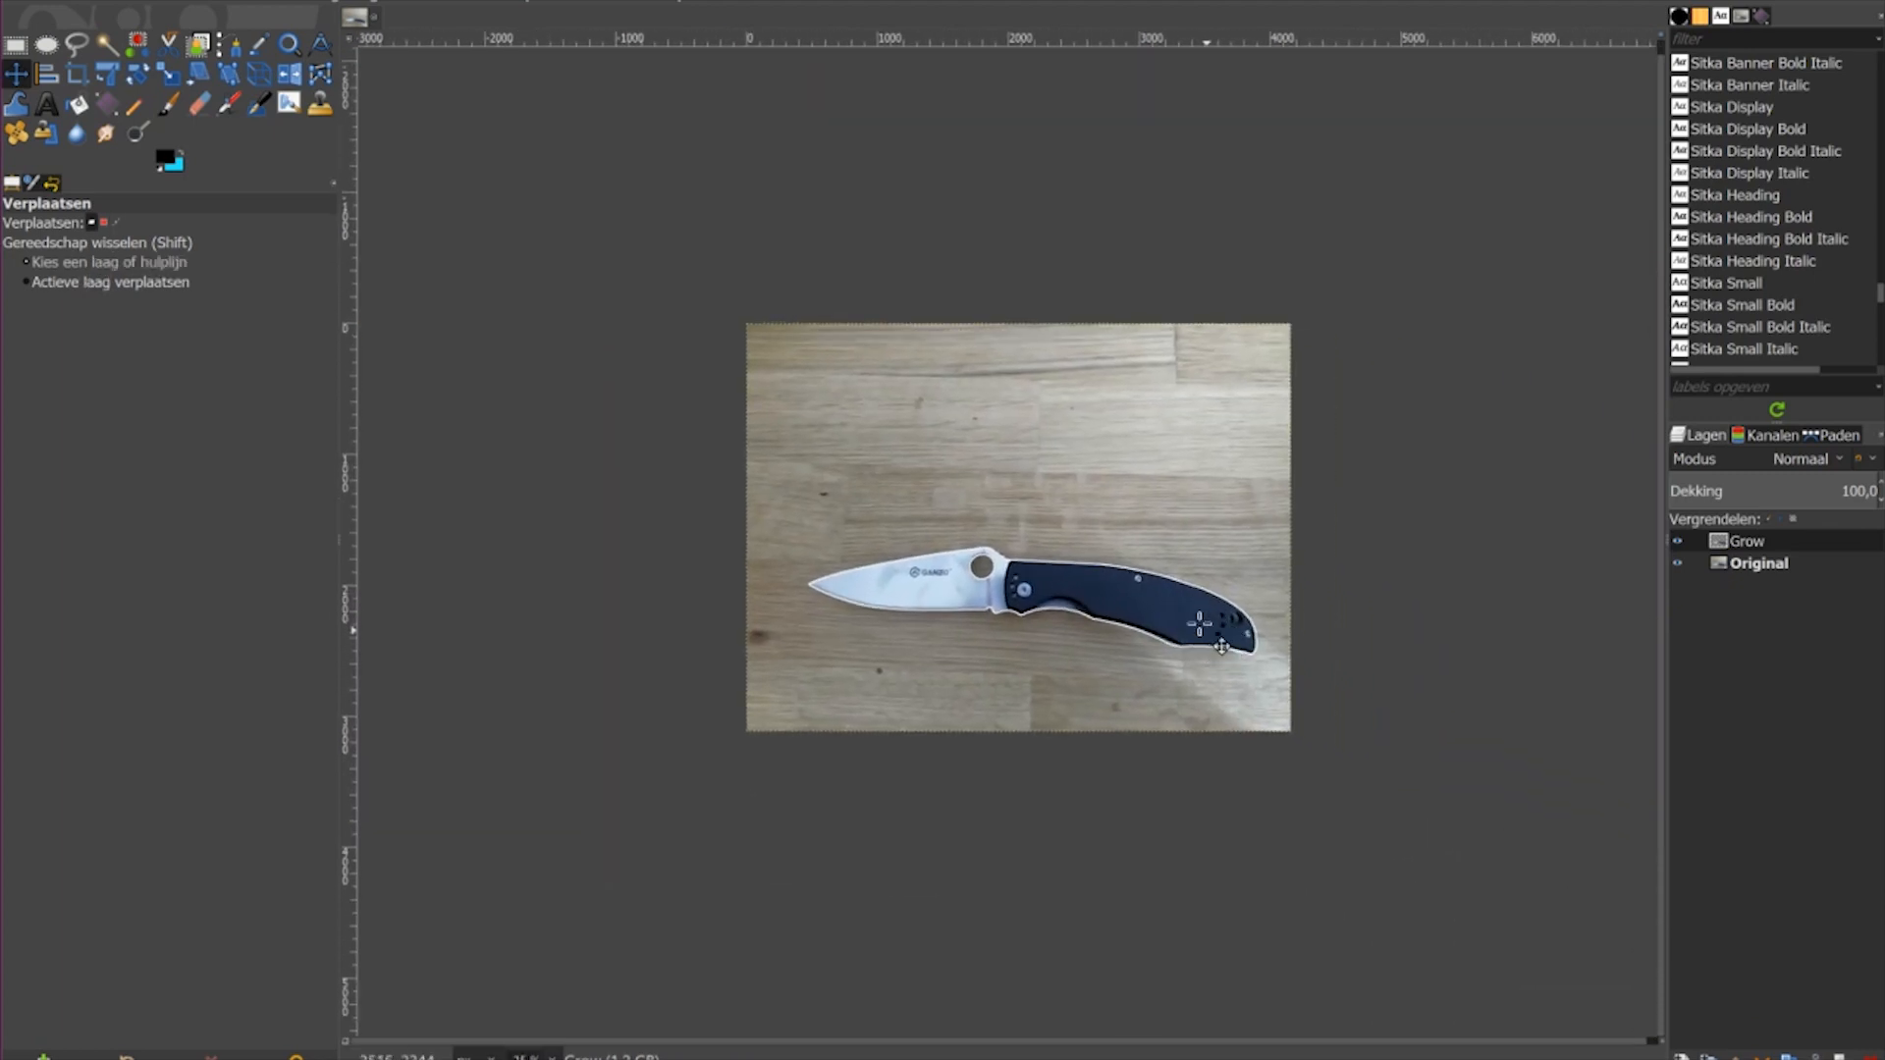
{"action": "scroll", "coordinate": [1171, 590], "scroll_direction": "up", "scroll_amount": 1}
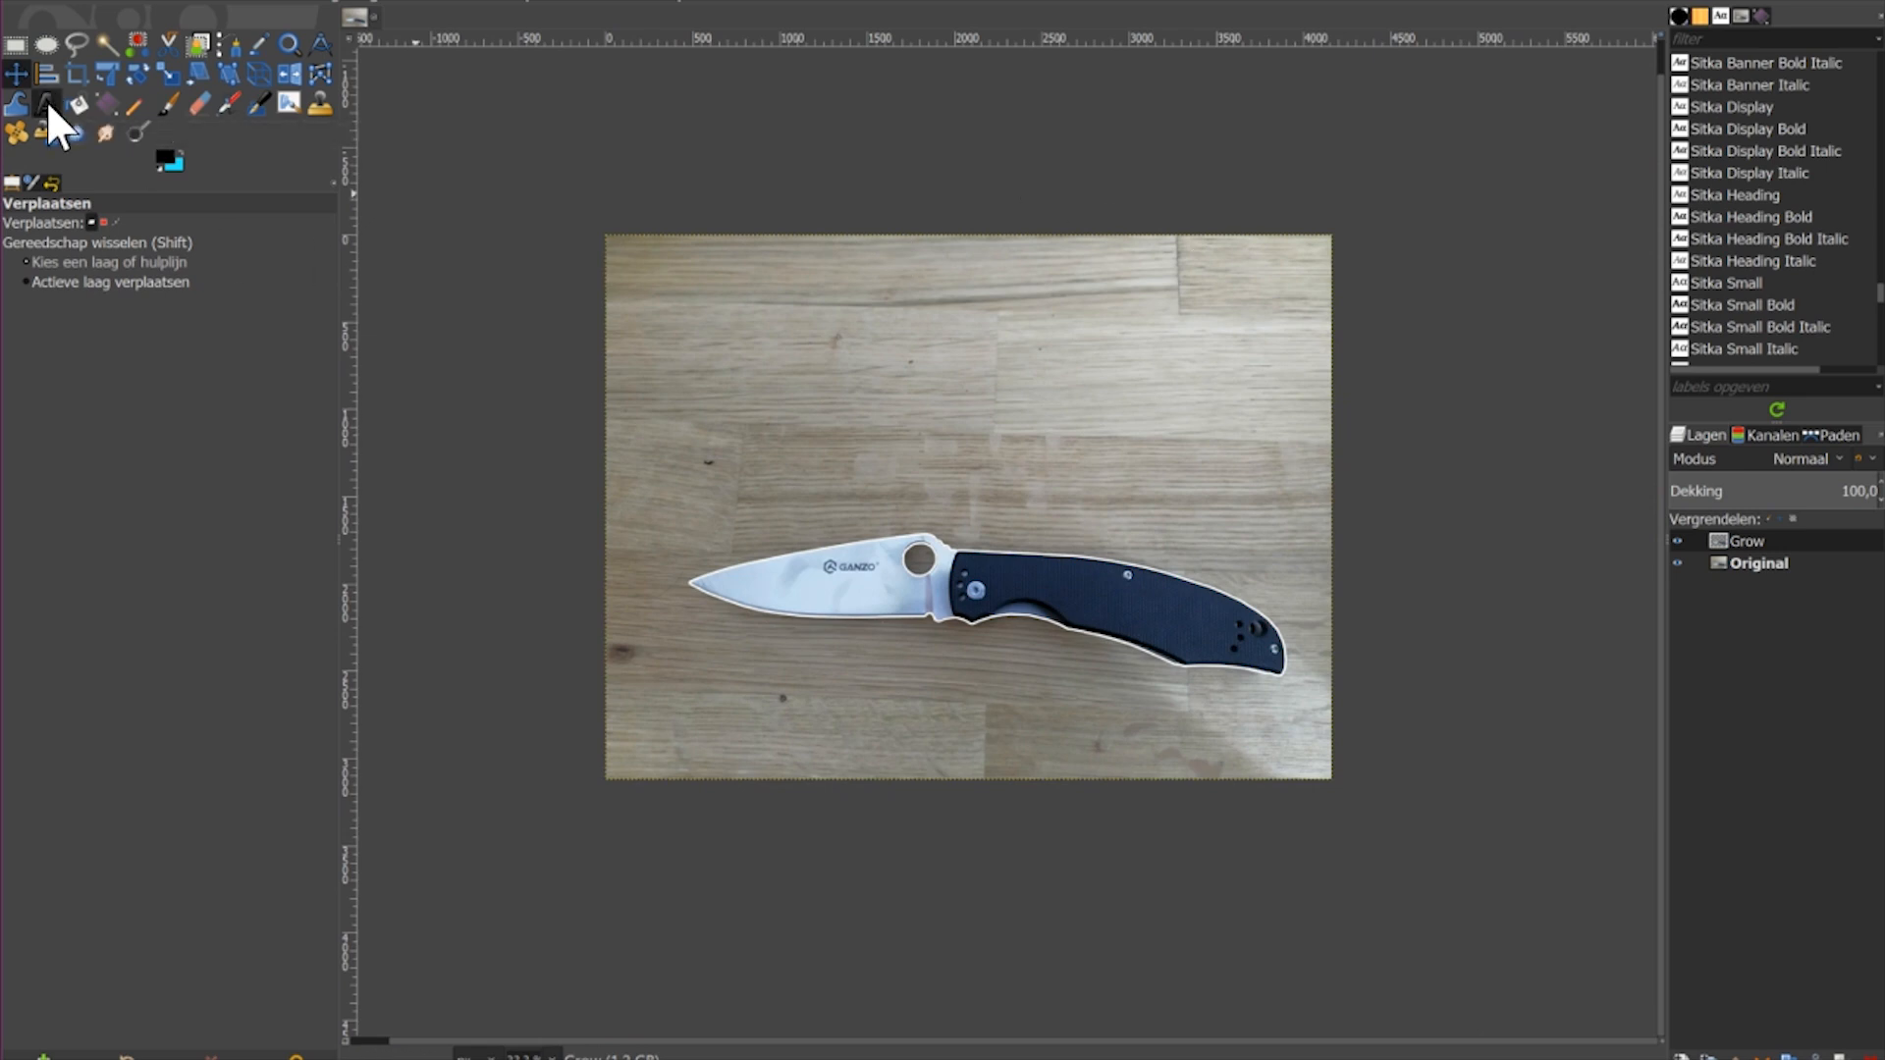
Step: Activate the Text tool and set the text colour to white (ffffff)
{"action": "left_click", "coordinate": [45, 100]}
{"action": "left_click", "coordinate": [93, 364]}
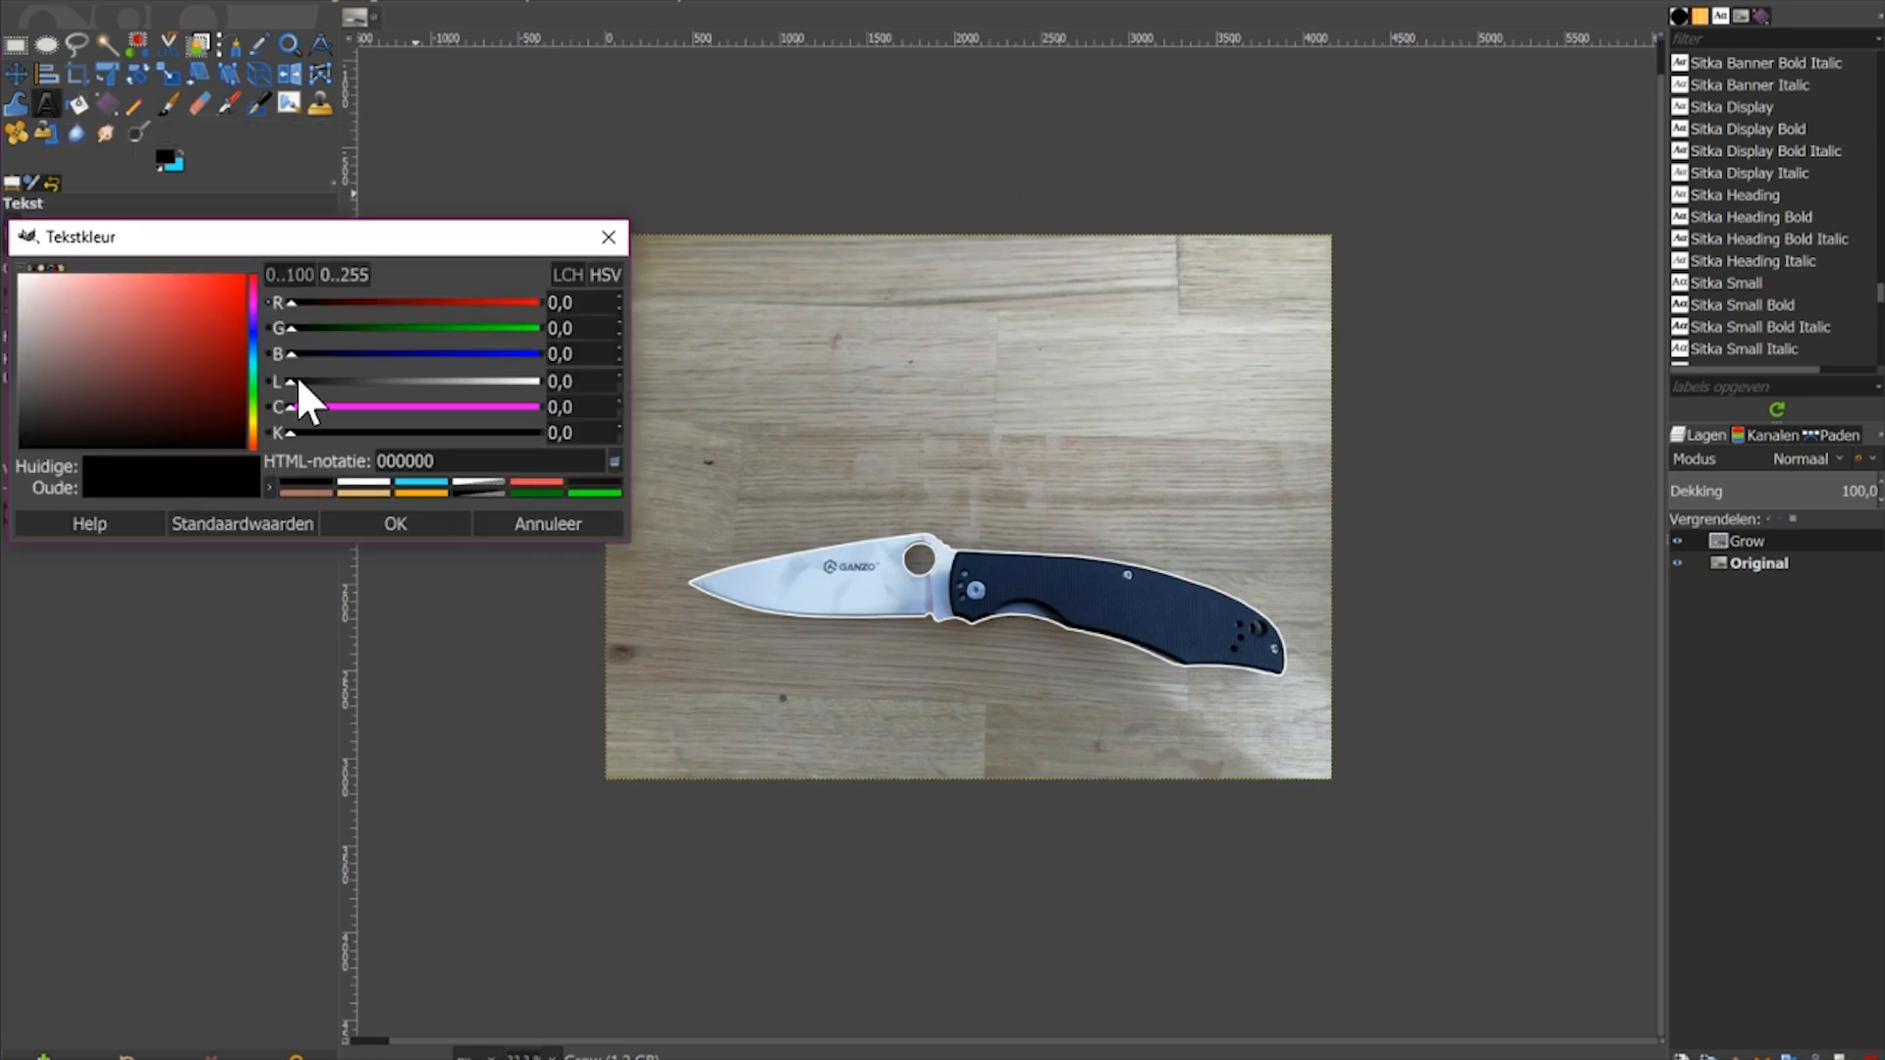
{"action": "left_click", "coordinate": [363, 482]}
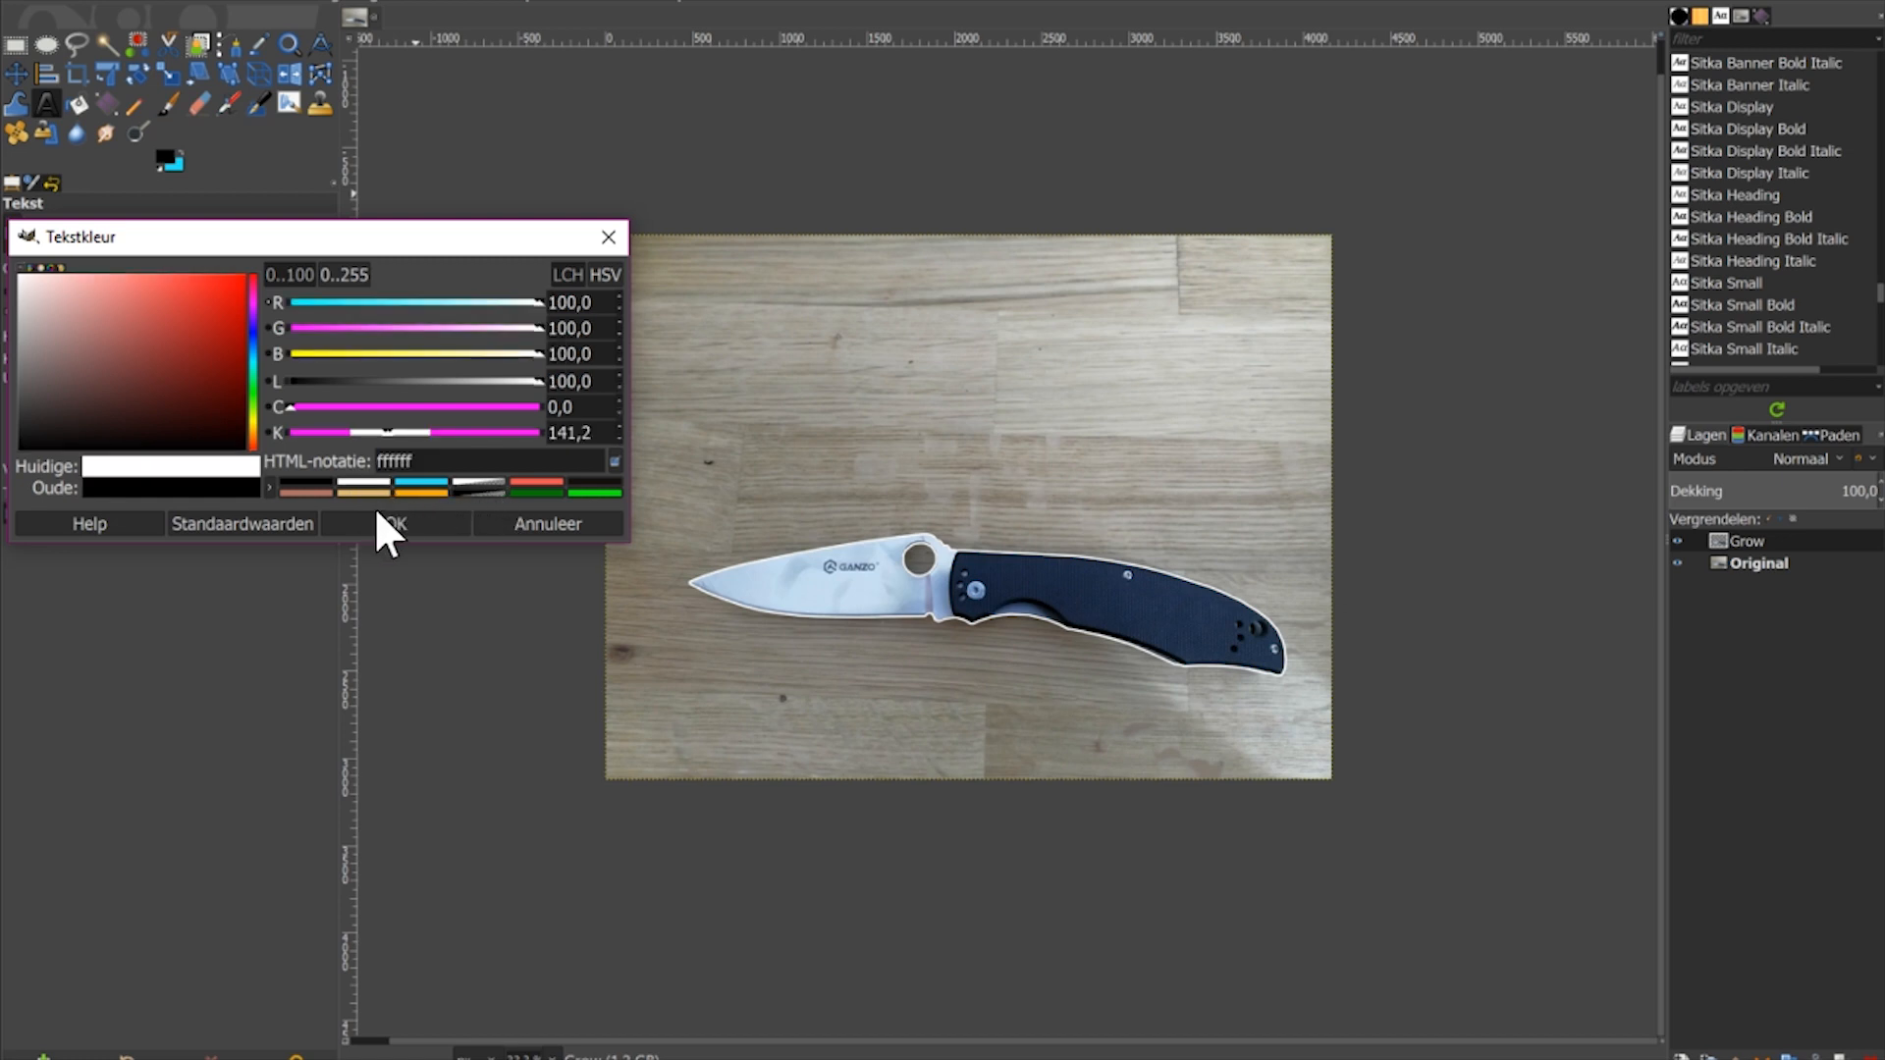
{"action": "left_click", "coordinate": [378, 518]}
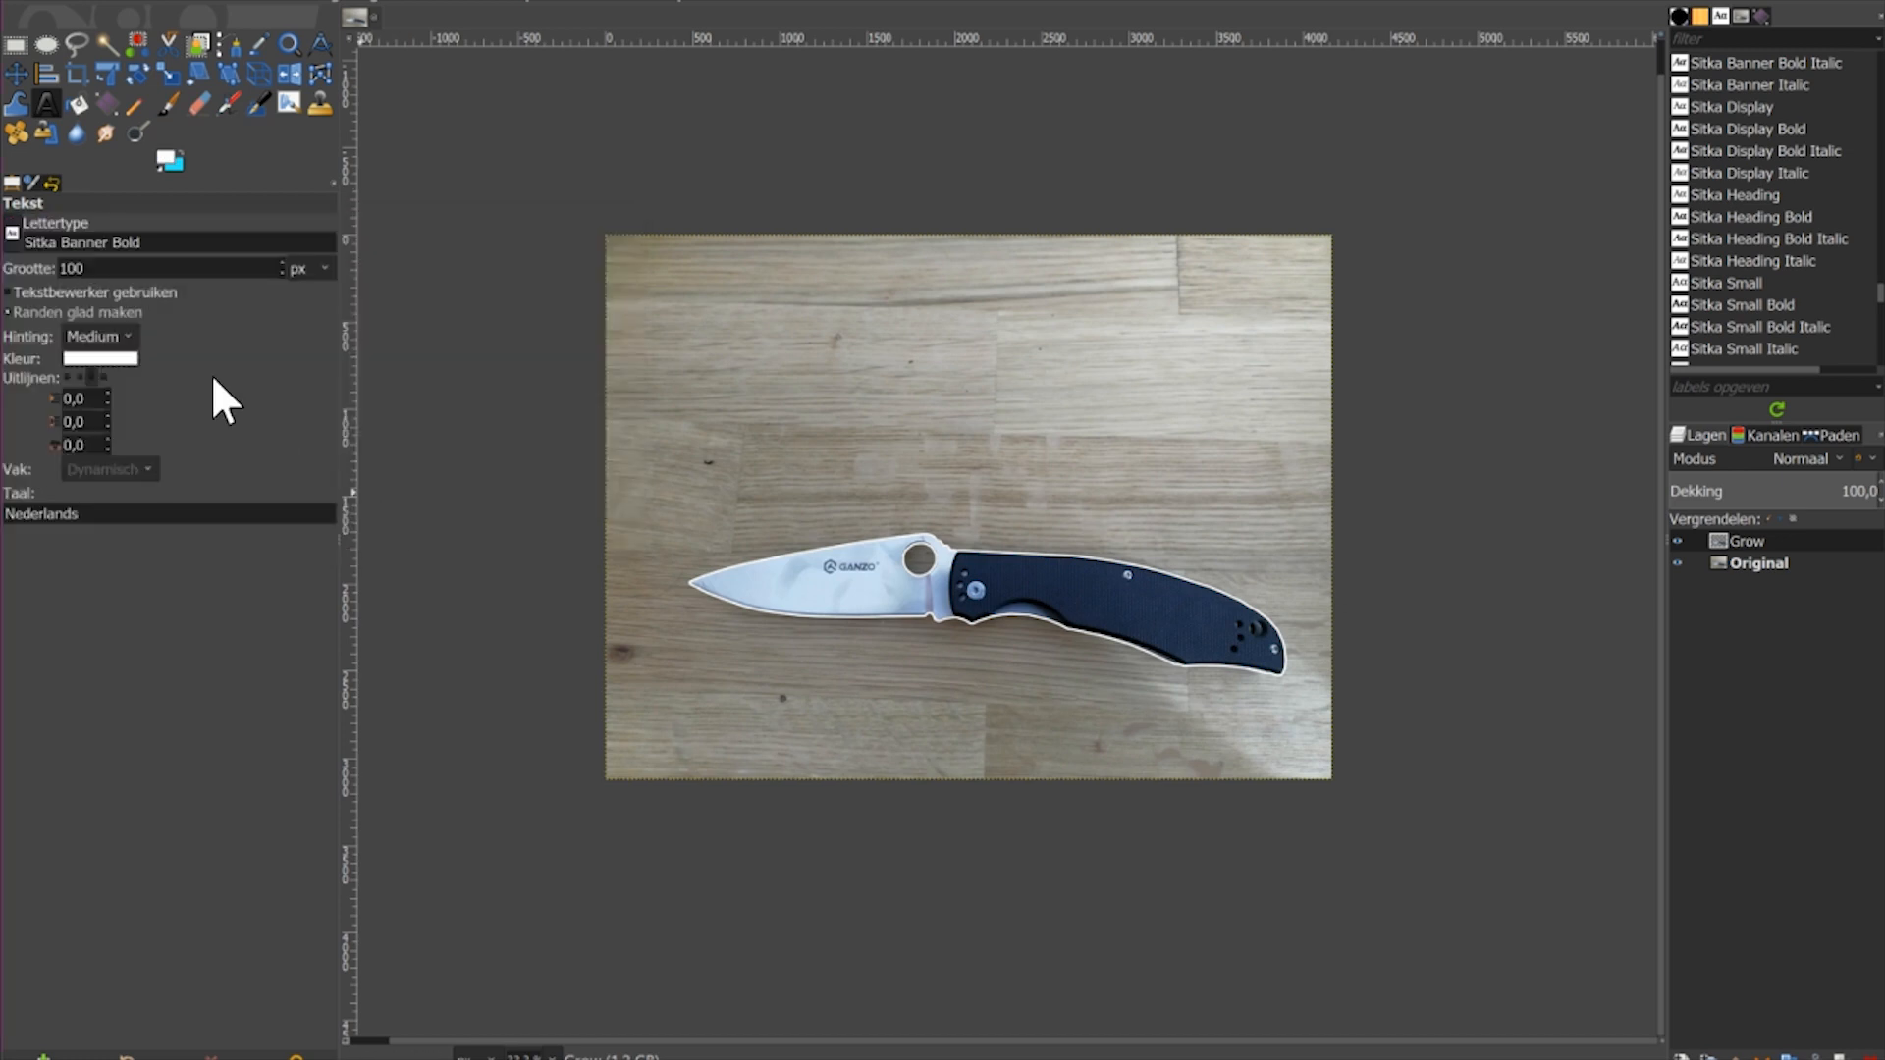
Step: Try dark red 6d1b1b and green 1b6d30 as the text colour and return it to white
{"action": "left_click", "coordinate": [102, 361]}
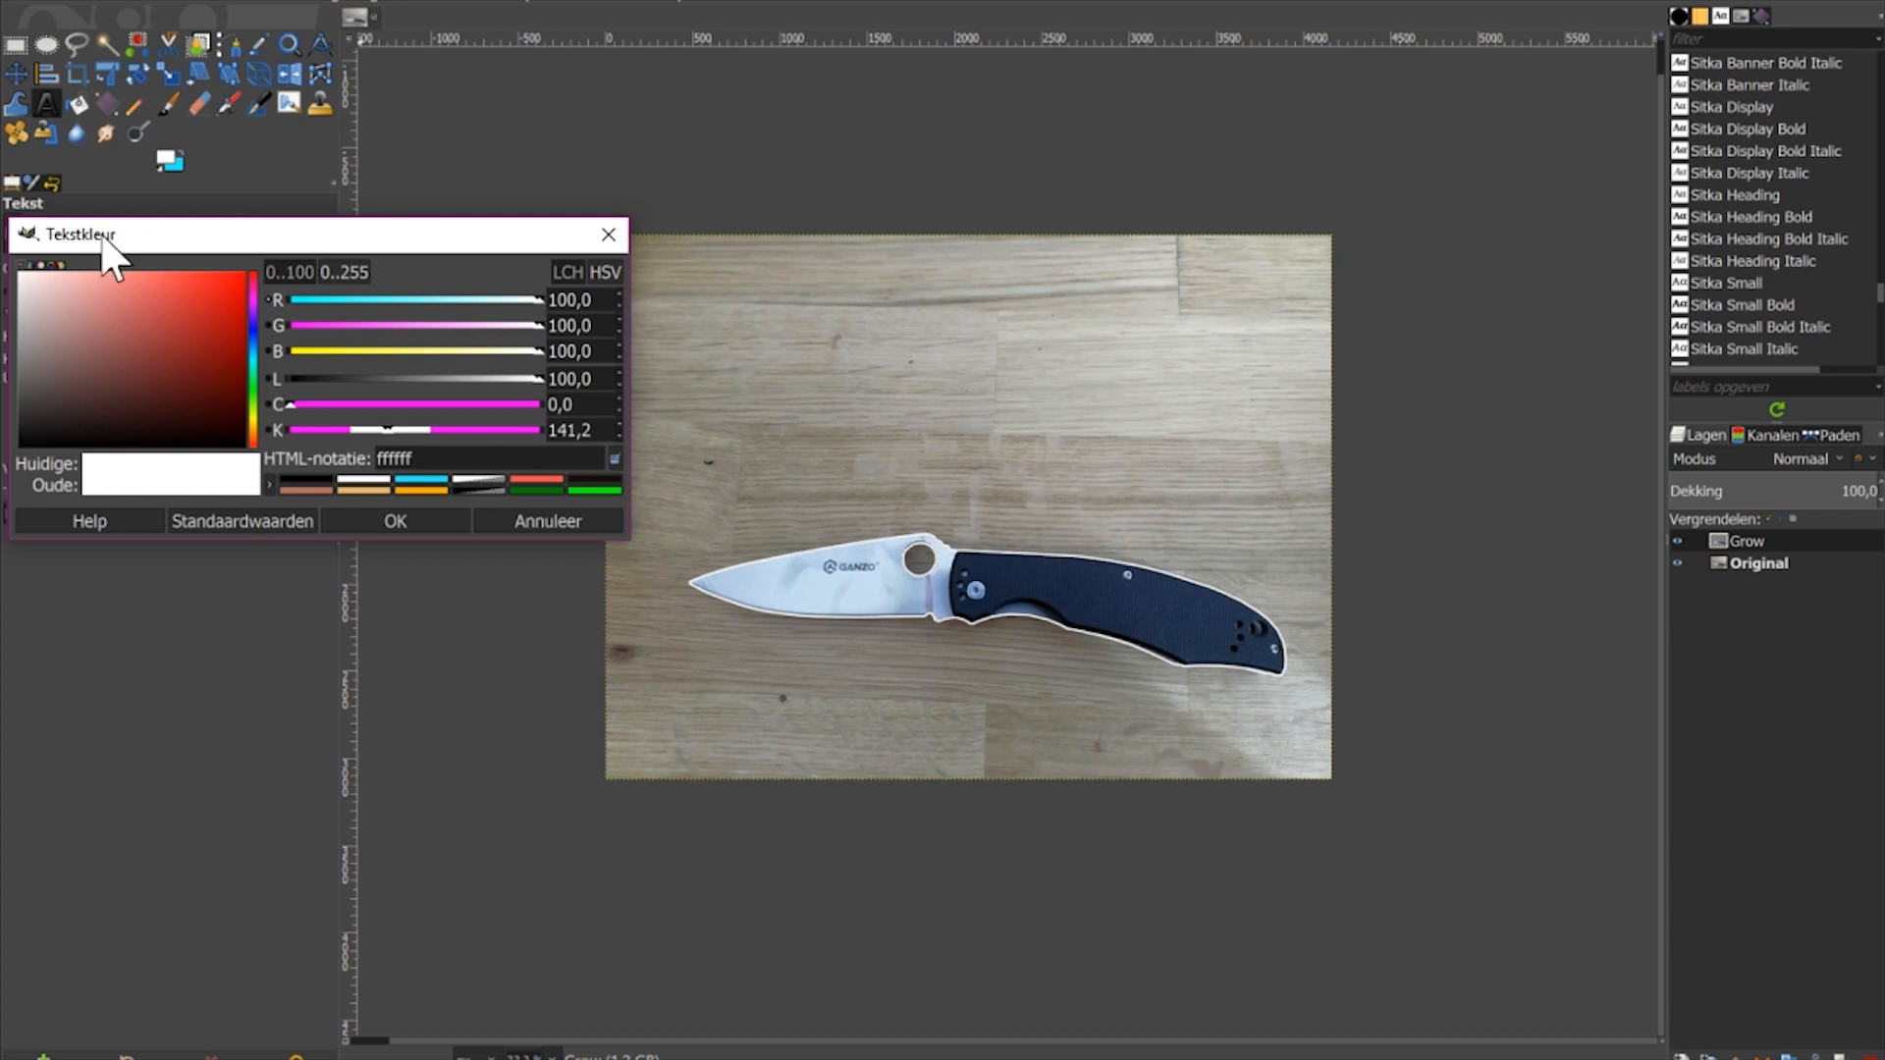
{"action": "left_click_drag", "start_coordinate": [134, 425], "coordinate": [188, 371]}
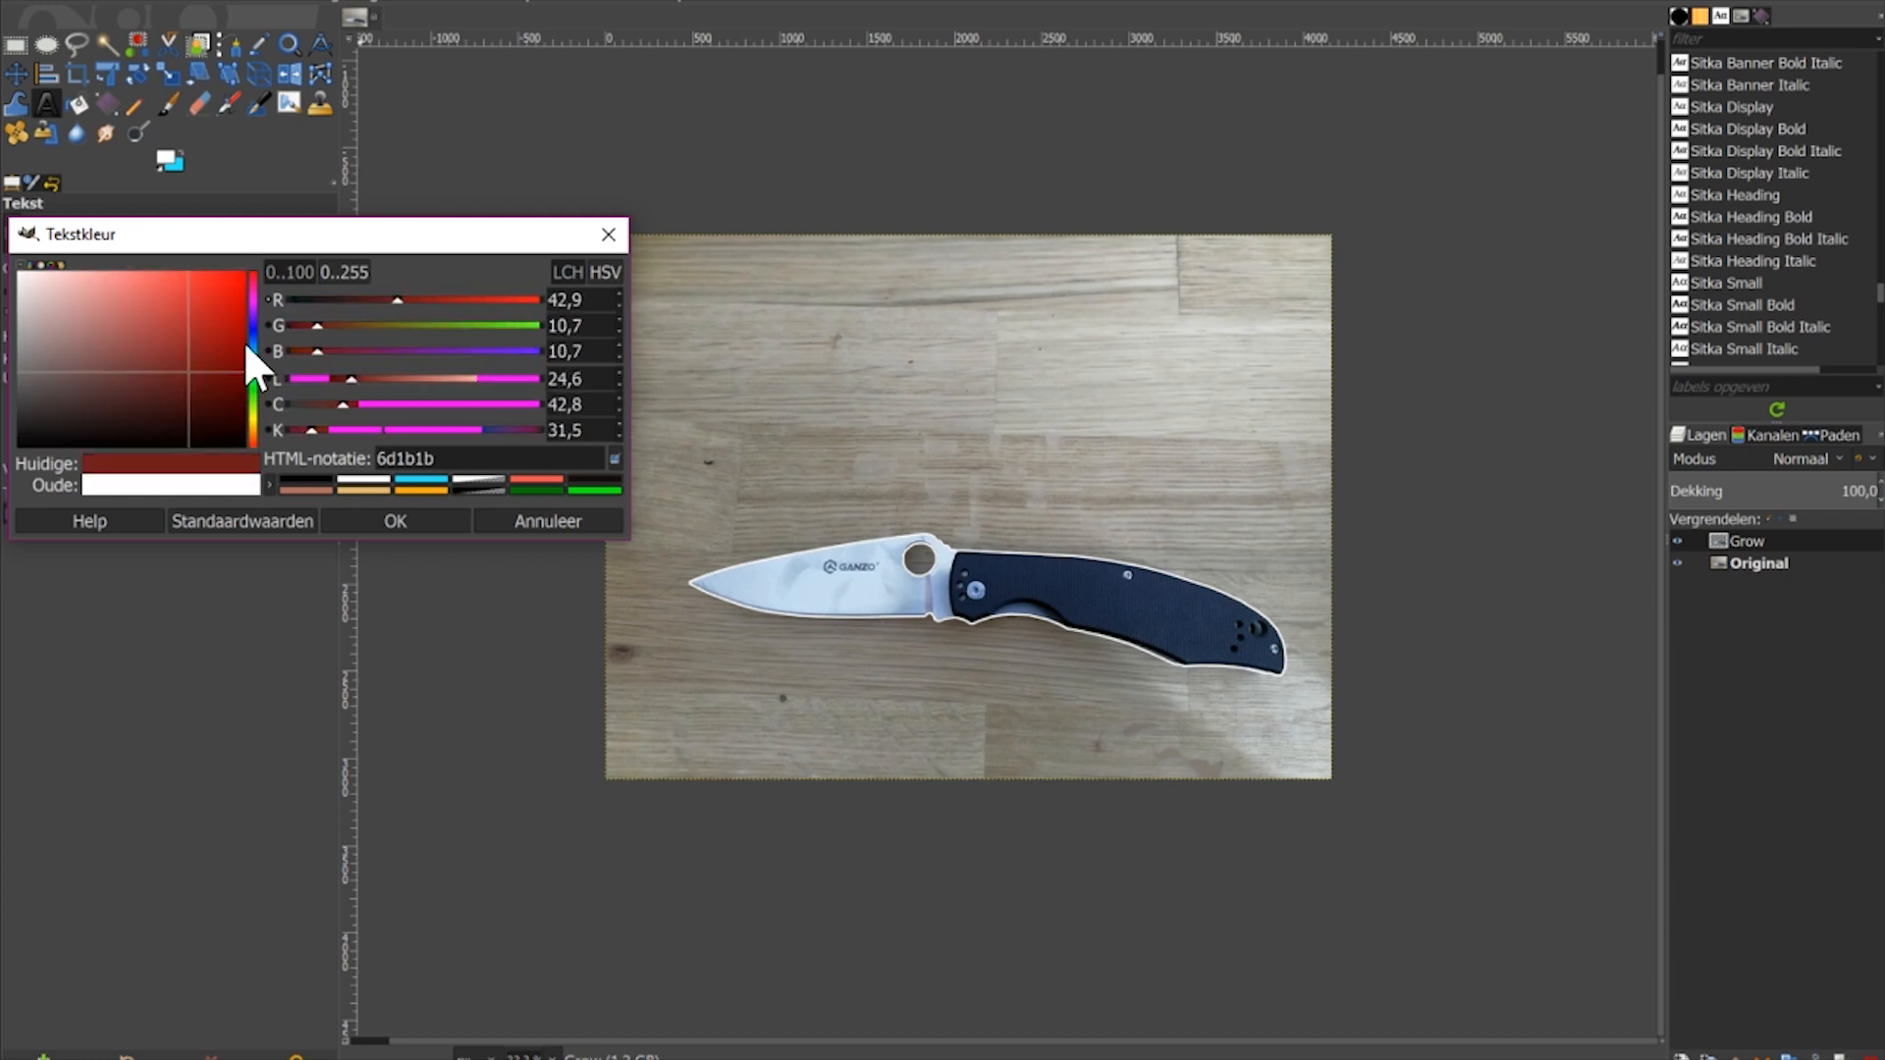
{"action": "left_click_drag", "start_coordinate": [255, 308], "coordinate": [256, 379]}
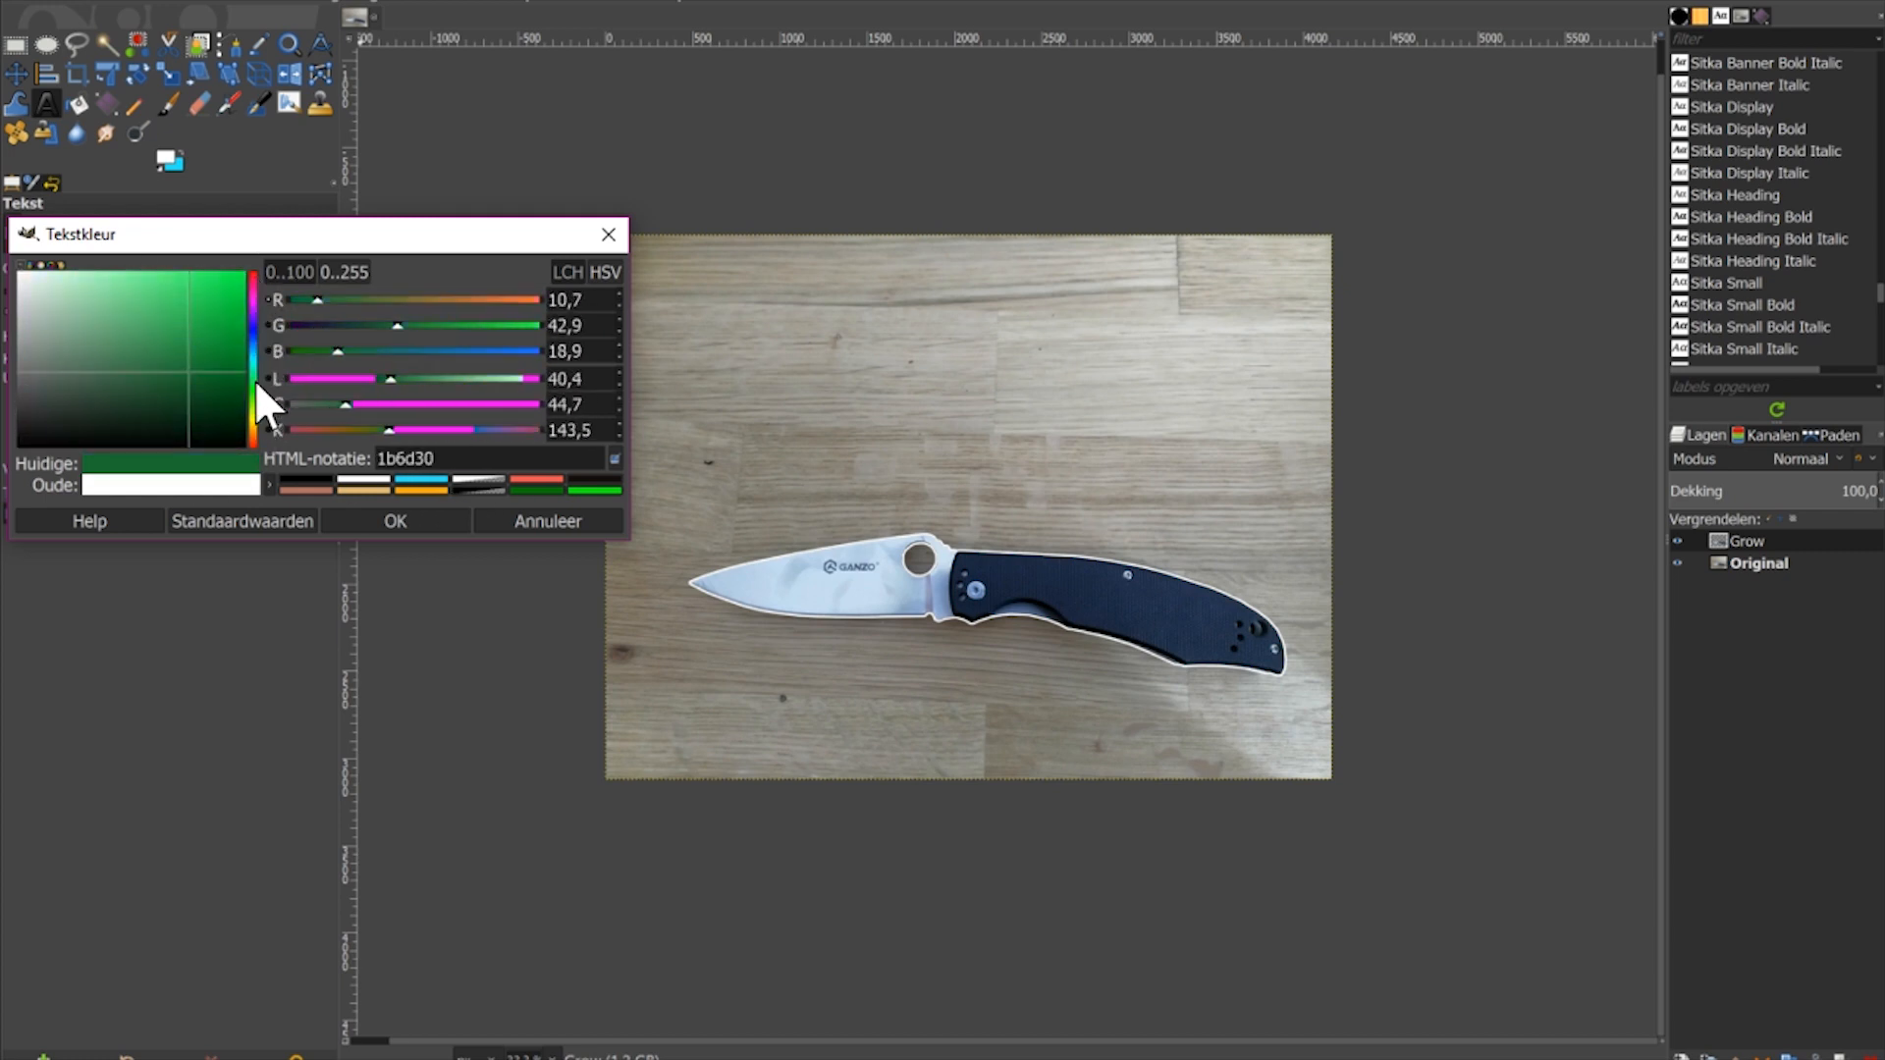
{"action": "left_click", "coordinate": [369, 478]}
{"action": "left_click", "coordinate": [404, 520]}
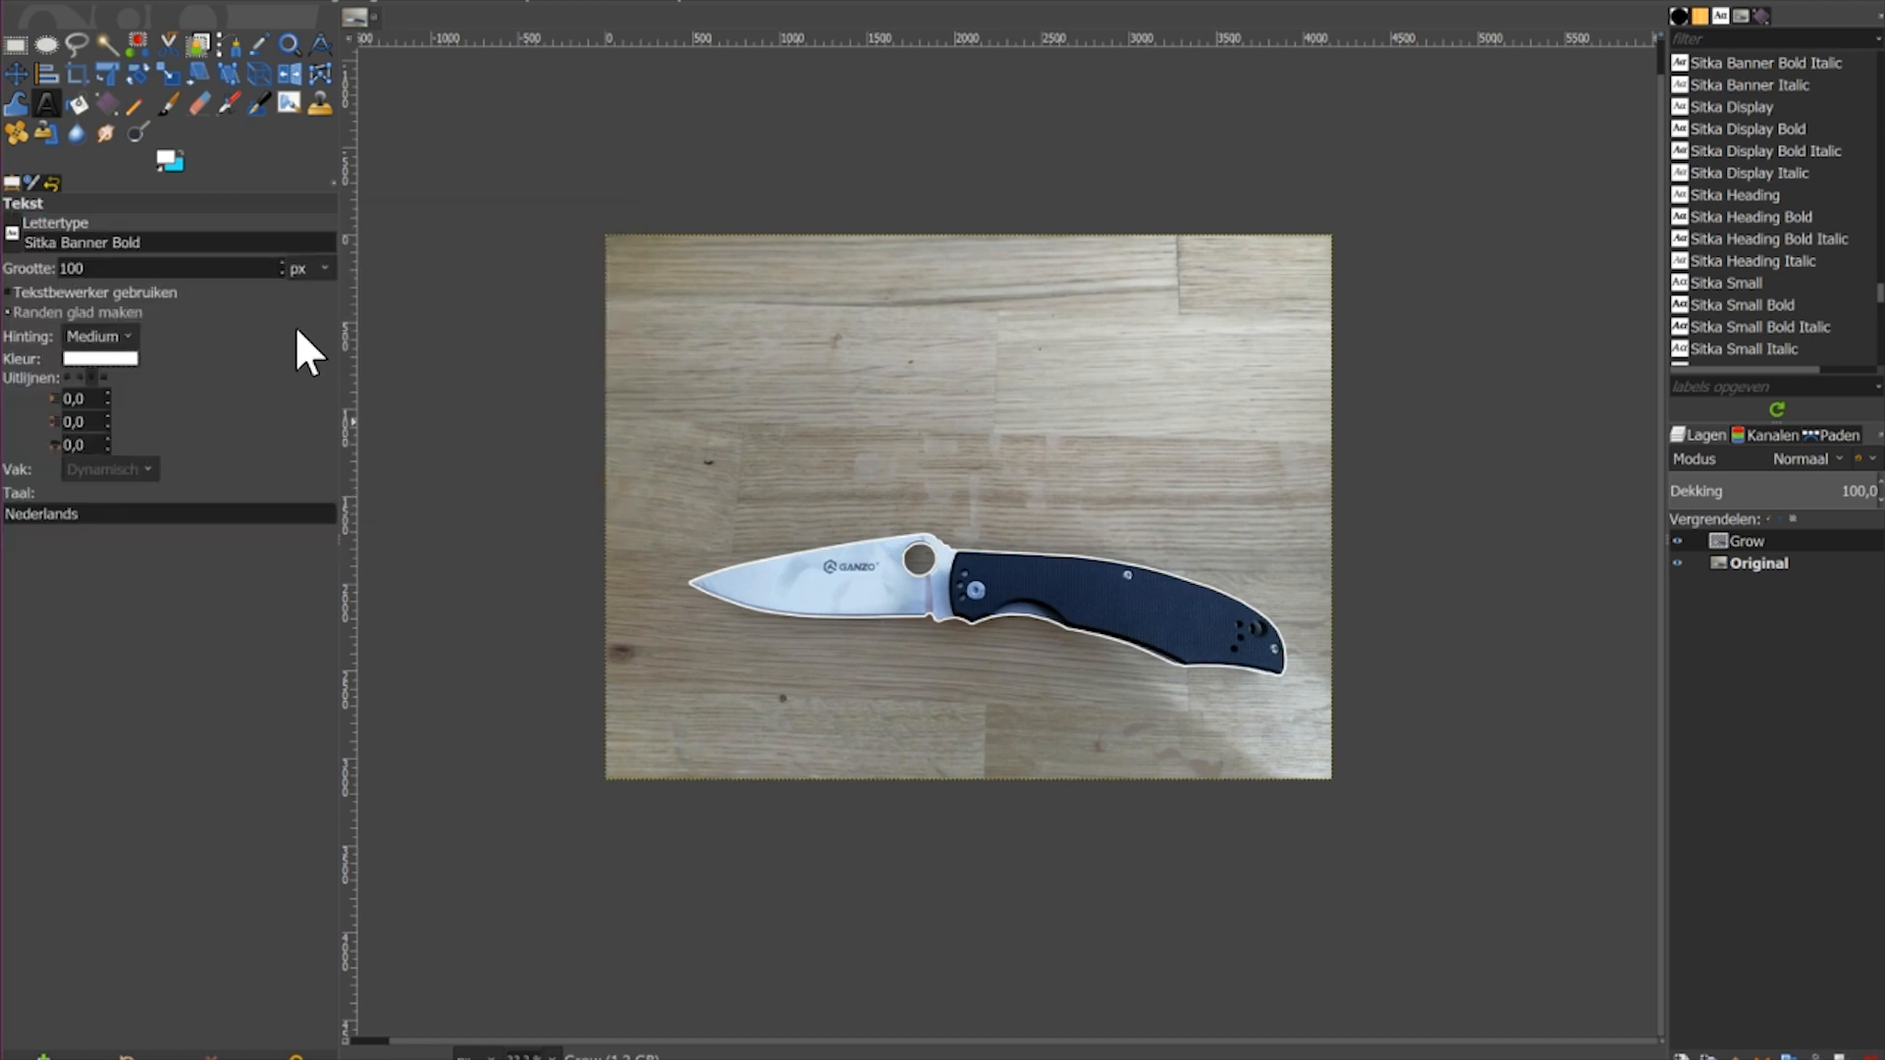
Step: Set the background colour to black (000000)
{"action": "left_click", "coordinate": [177, 167]}
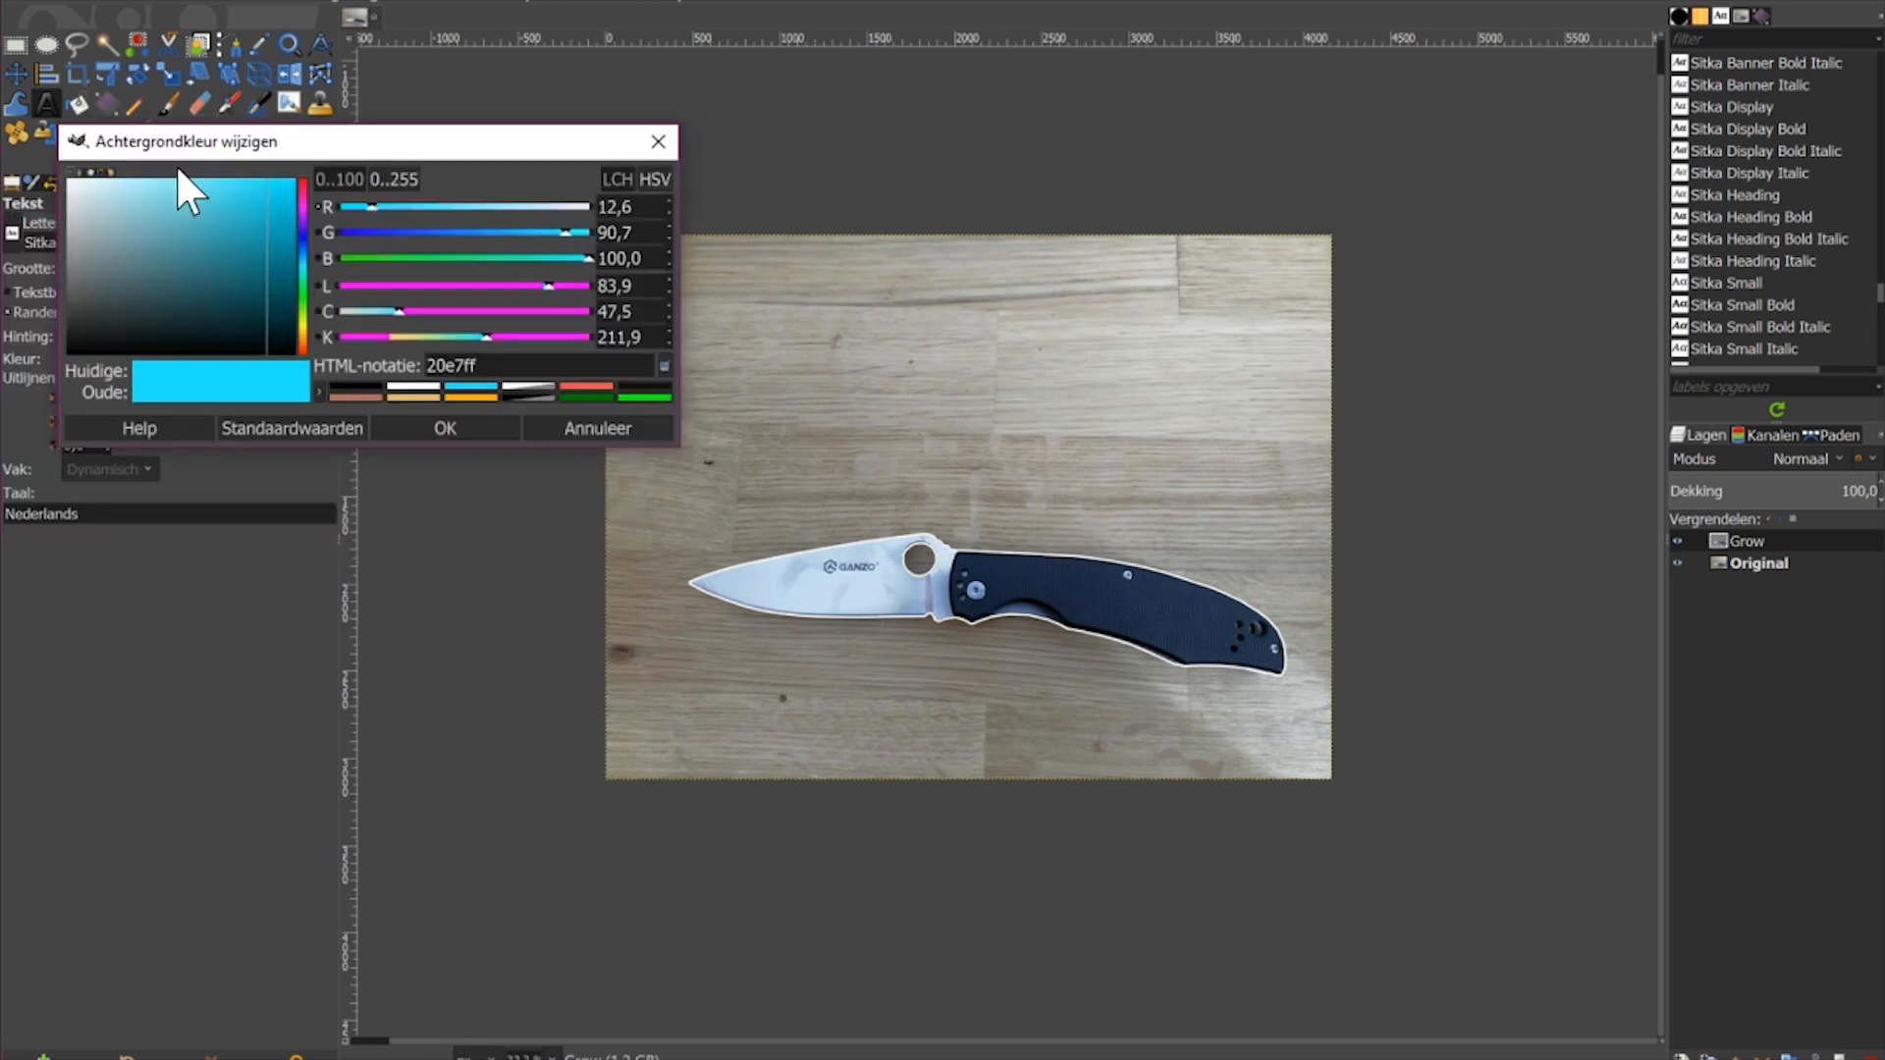
{"action": "left_click", "coordinate": [353, 386]}
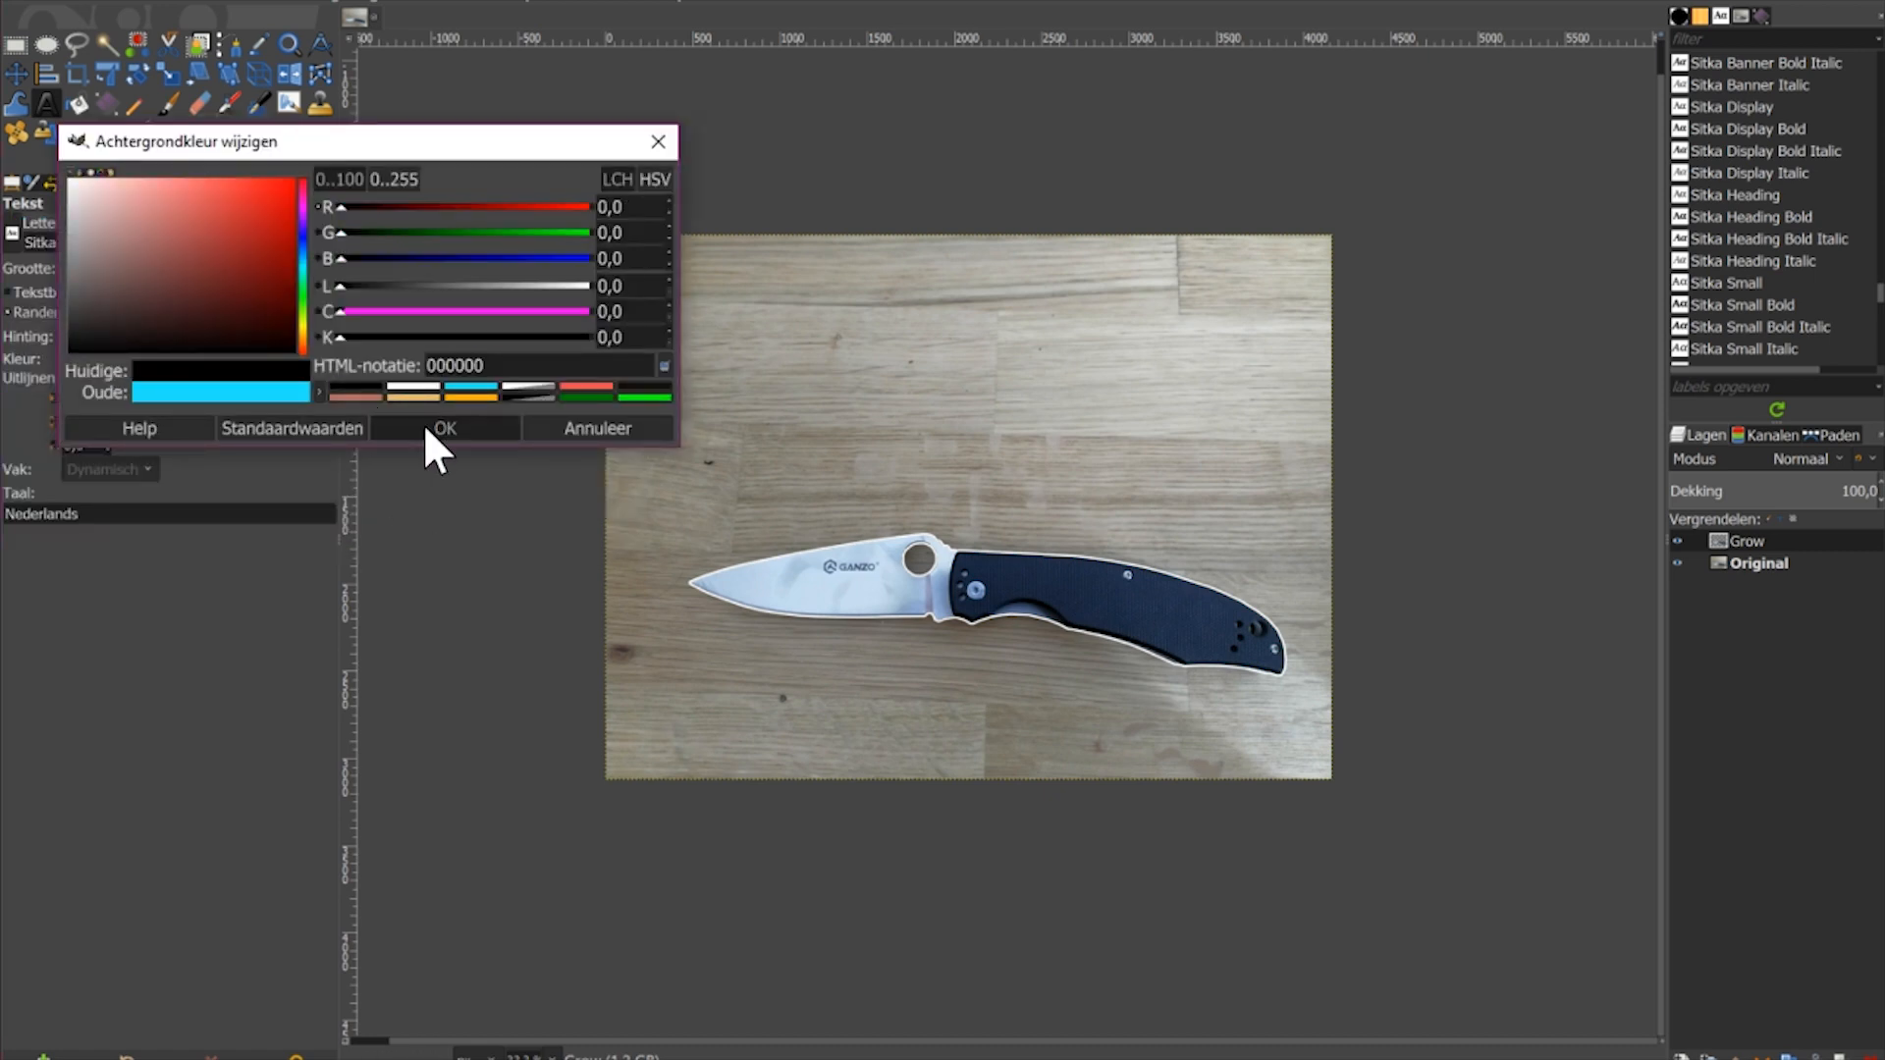
{"action": "left_click", "coordinate": [431, 428]}
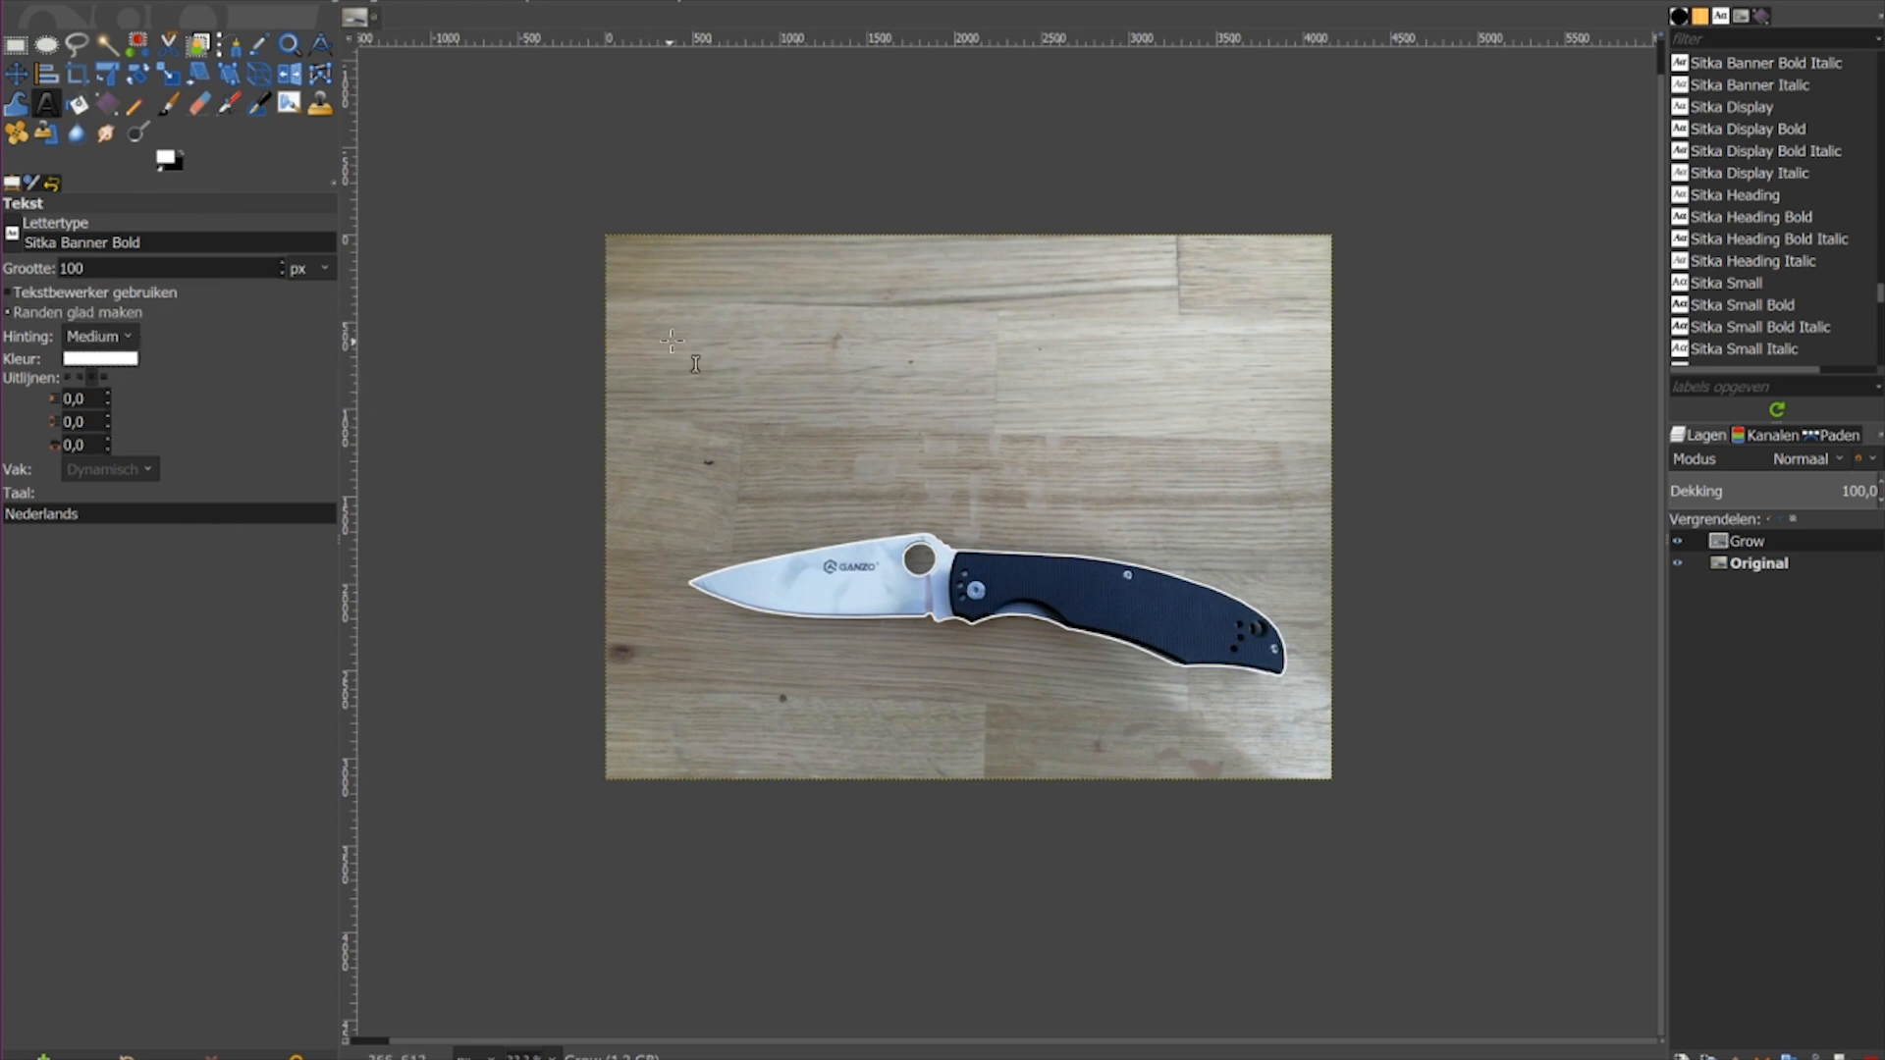
Step: Add the title text "Ganzo Knife Review" in Sitka Banner Bold on the upper part of the photo
{"action": "left_click", "coordinate": [711, 326]}
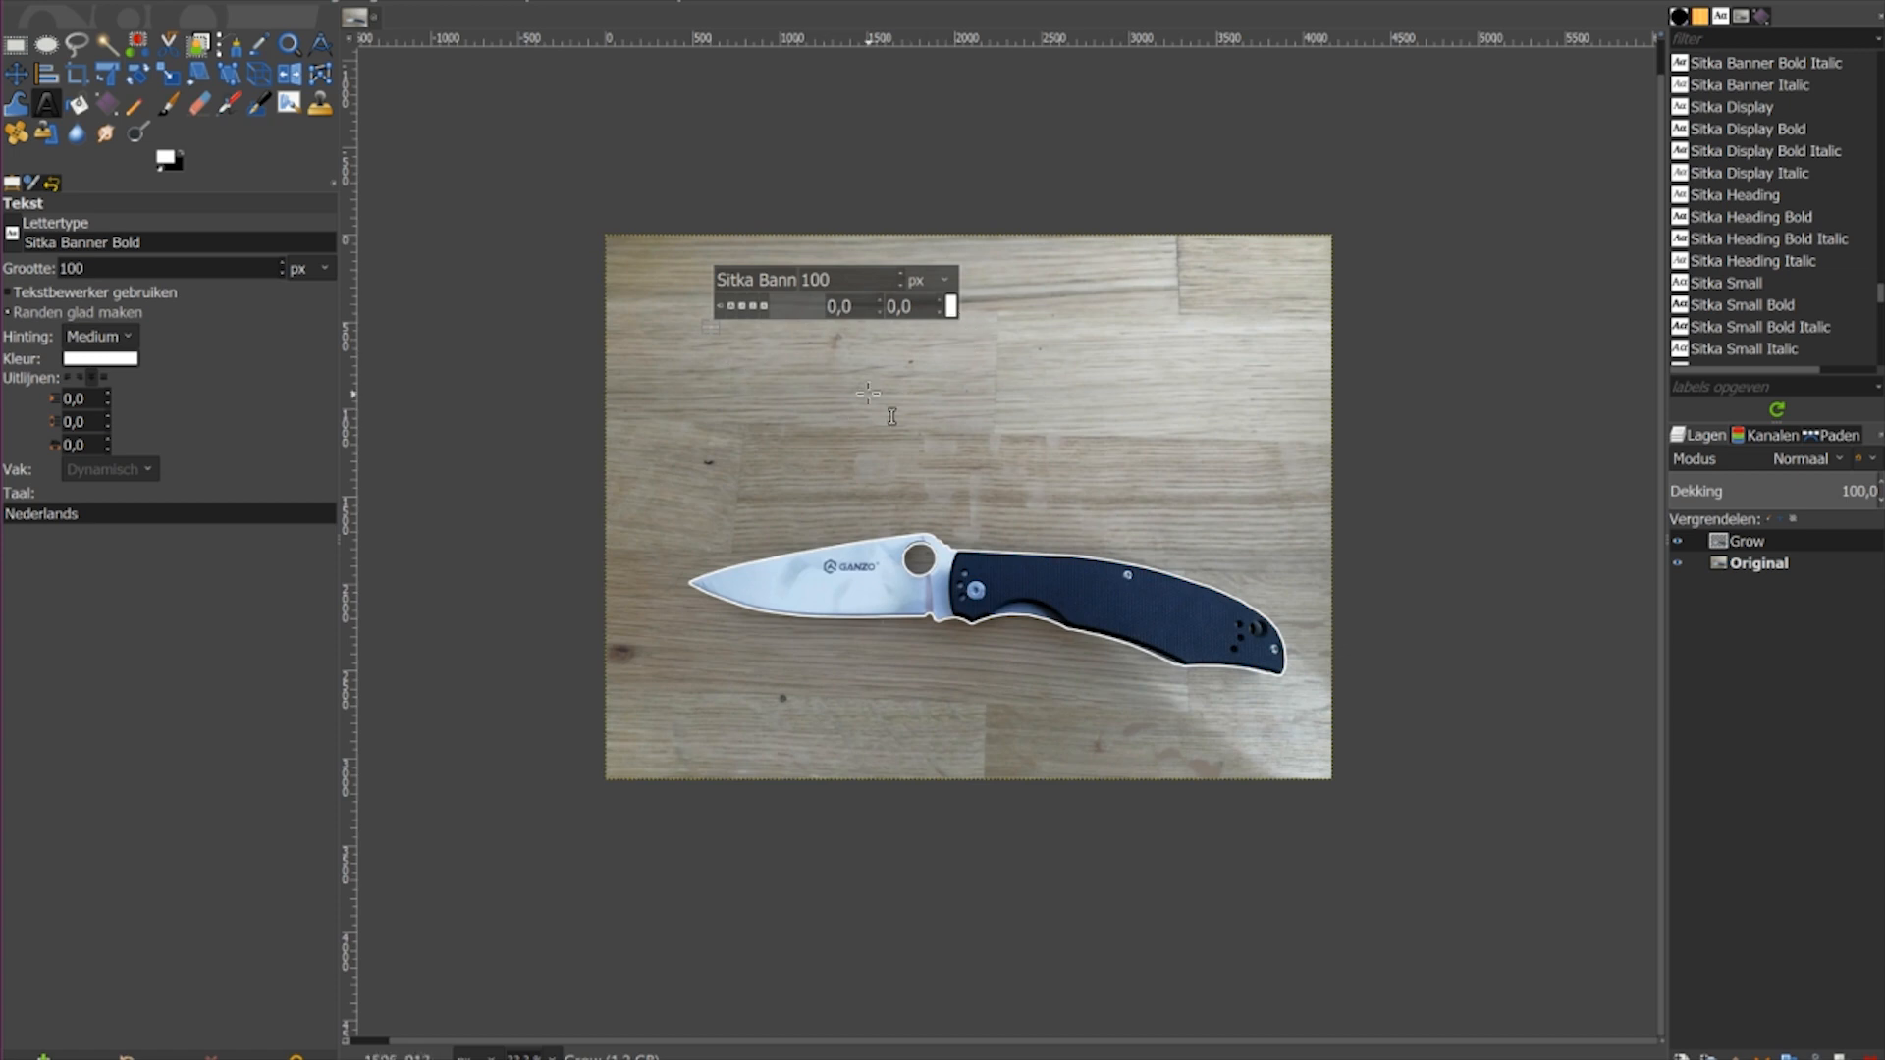
{"action": "type", "text": "Ganzo Knif"}
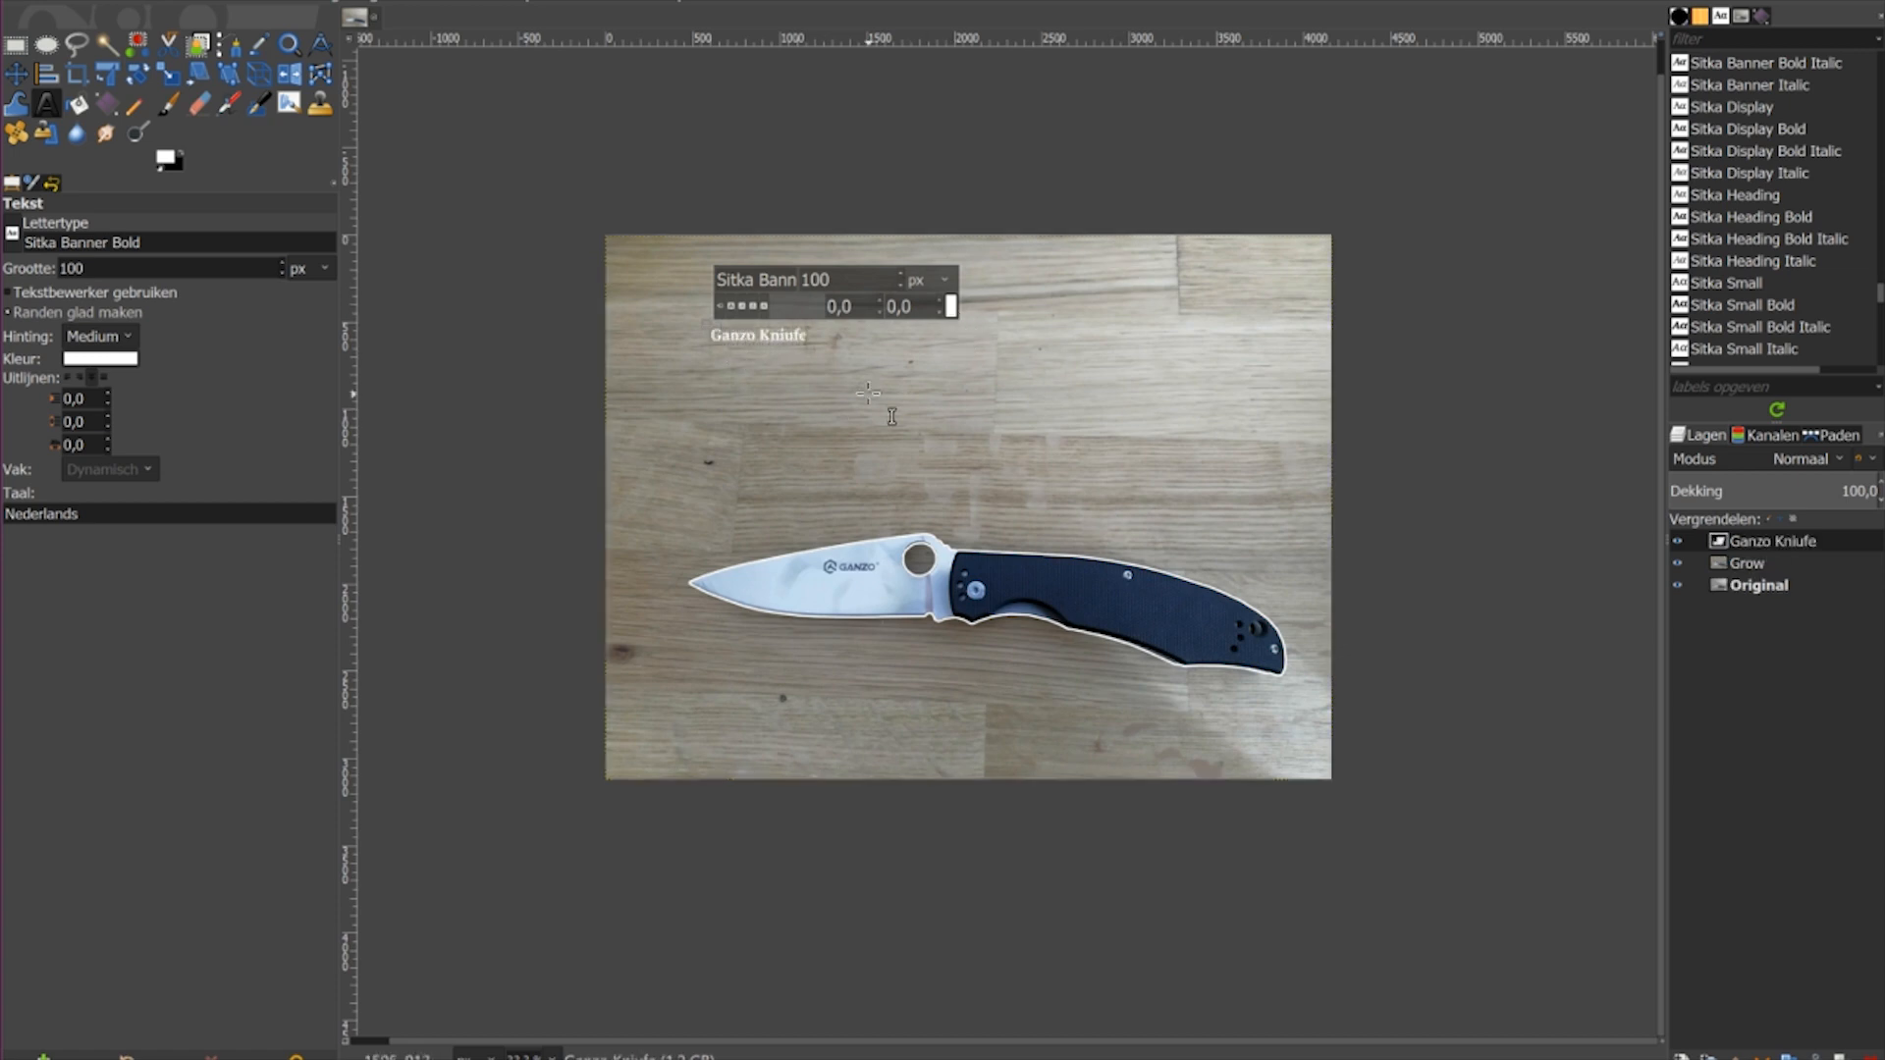
{"action": "type", "text": "e Review"}
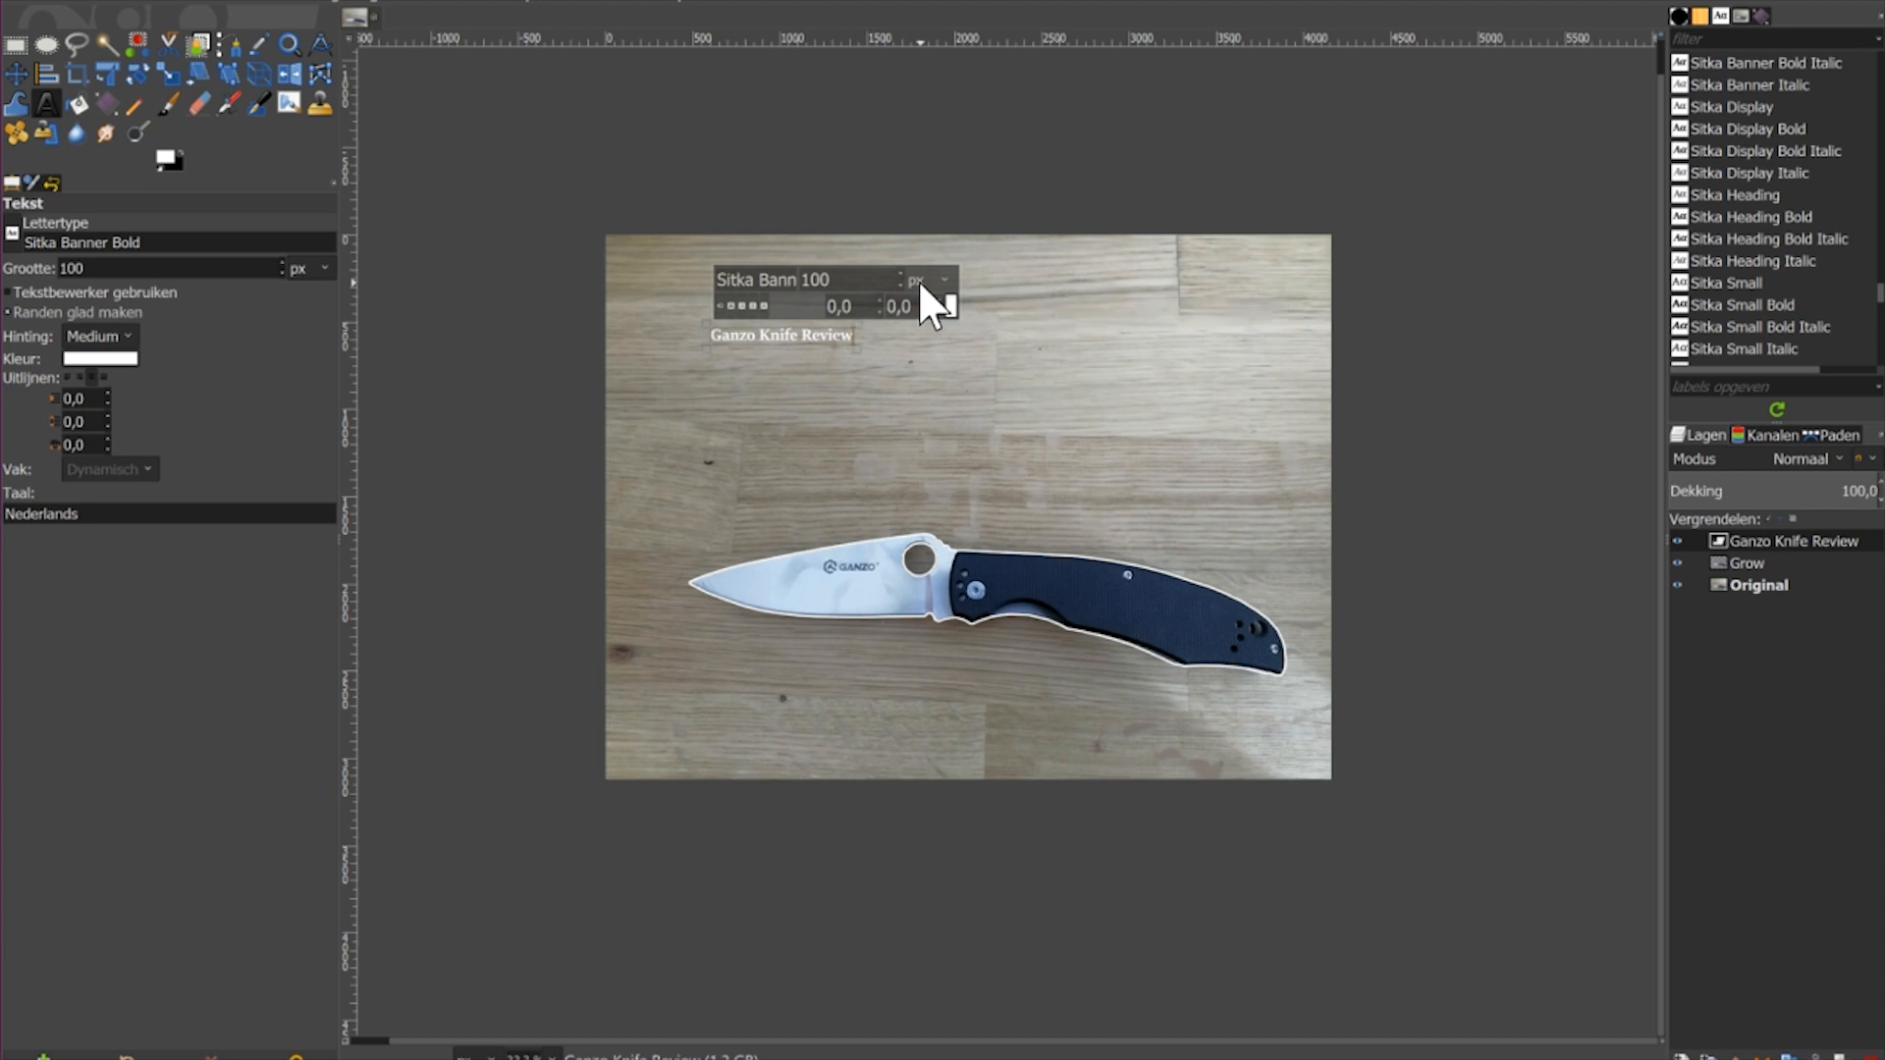
Step: Enlarge the entire title text to 350 px and on to a final size of 400 px
{"action": "key", "text": "ctrl+a"}
{"action": "left_click_drag", "start_coordinate": [846, 279], "coordinate": [811, 278]}
{"action": "type", "text": "35"}
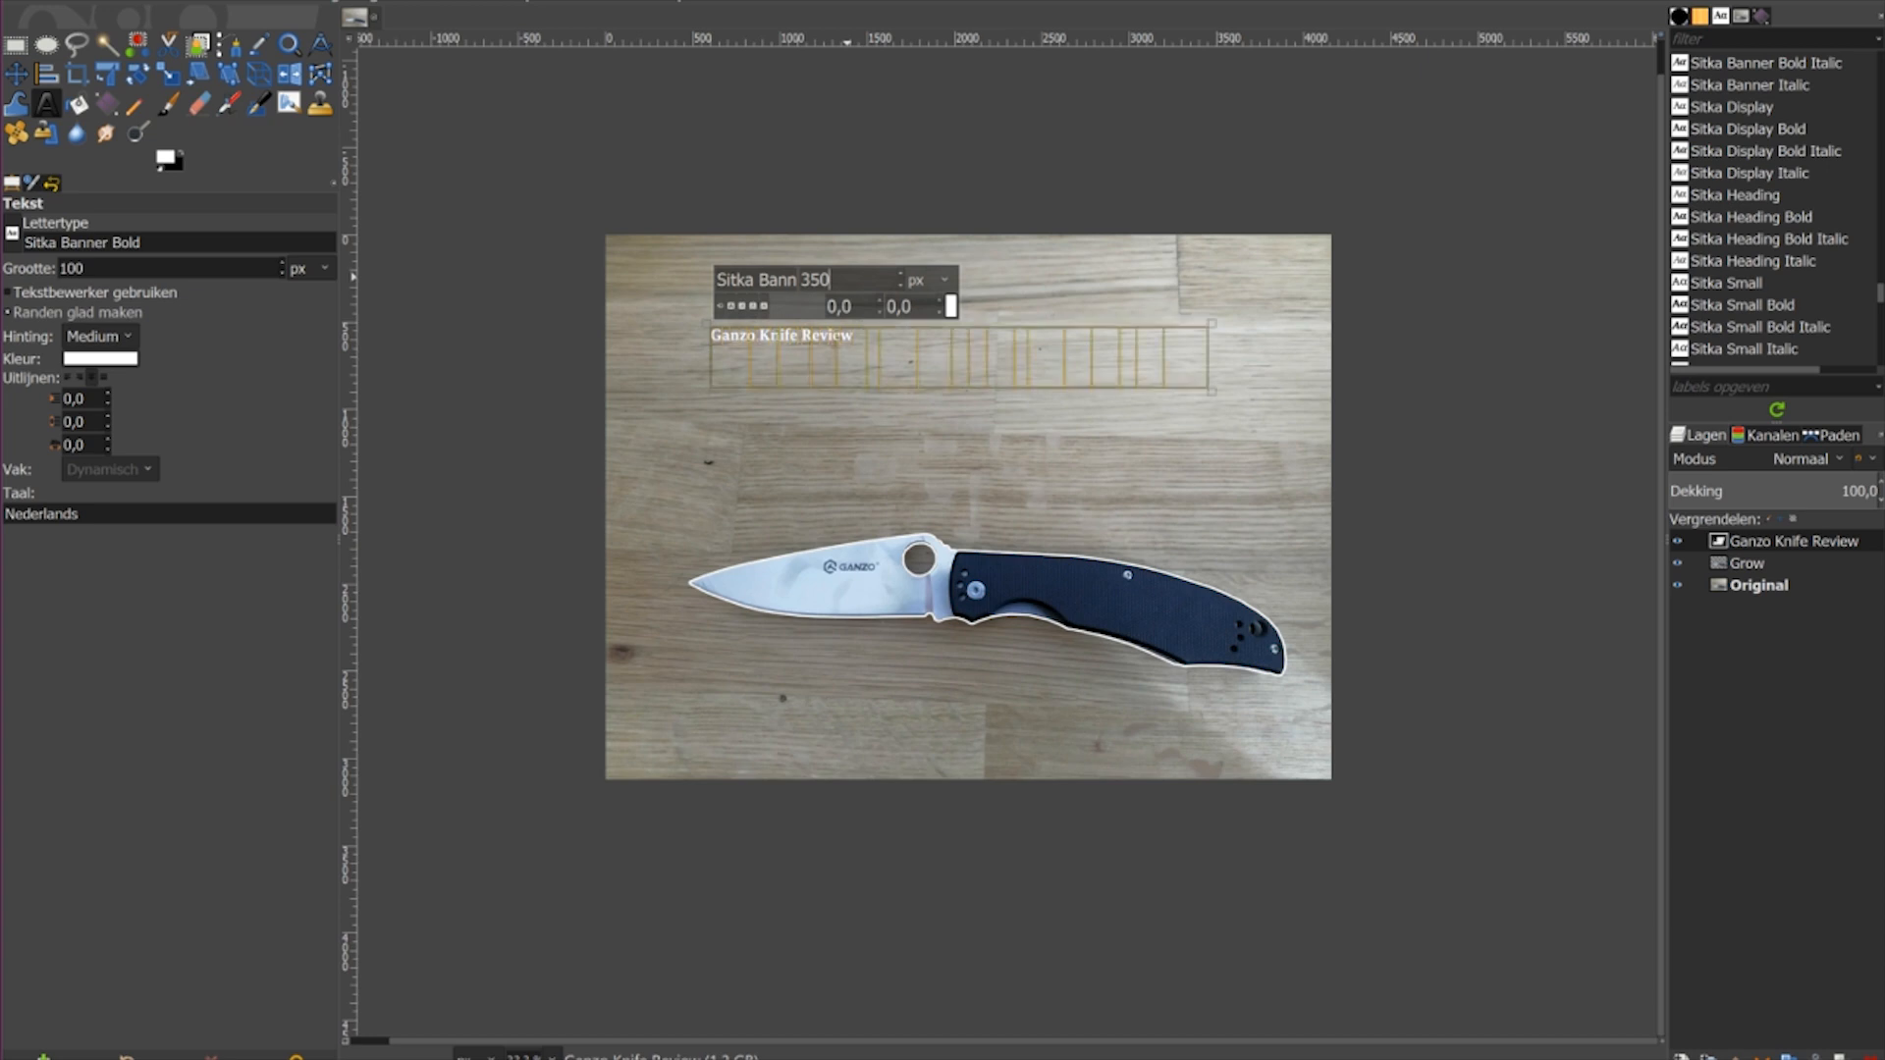
{"action": "key", "text": "Return"}
{"action": "double_click", "coordinate": [835, 281]}
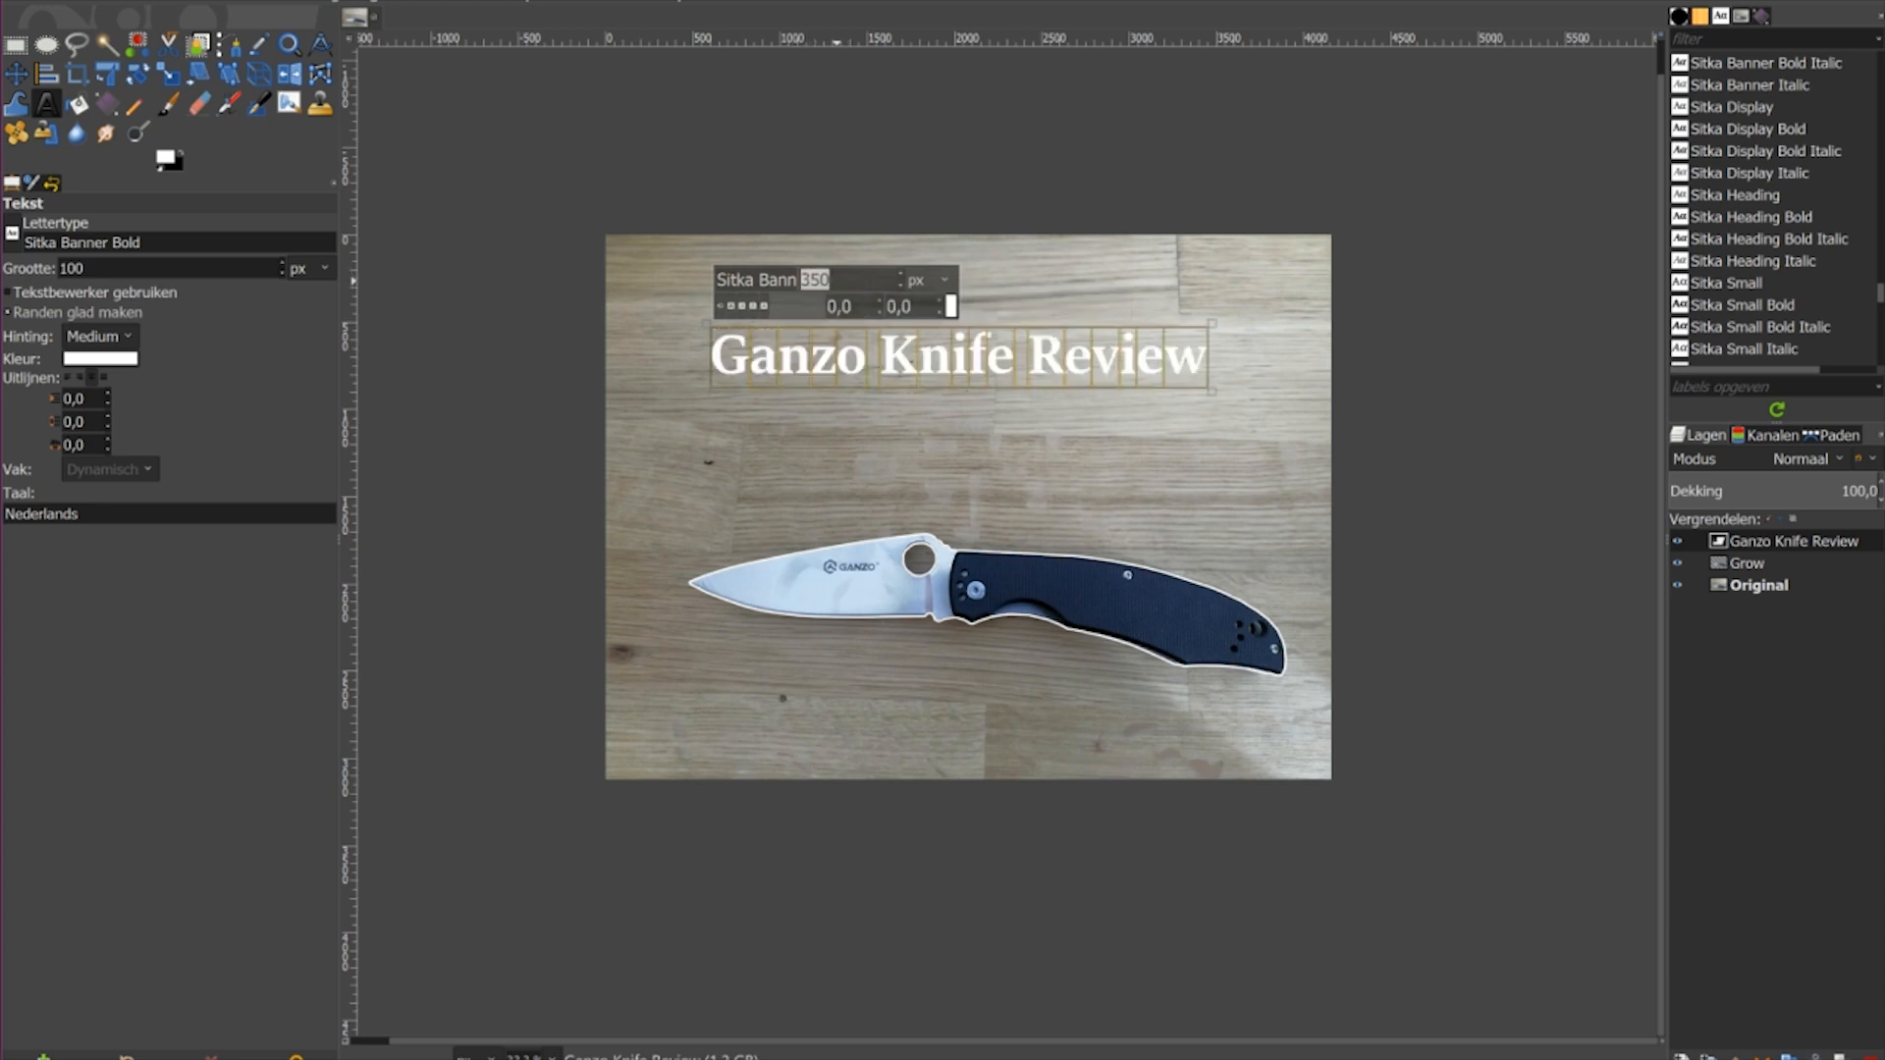
{"action": "type", "text": "400"}
{"action": "key", "text": "Return"}
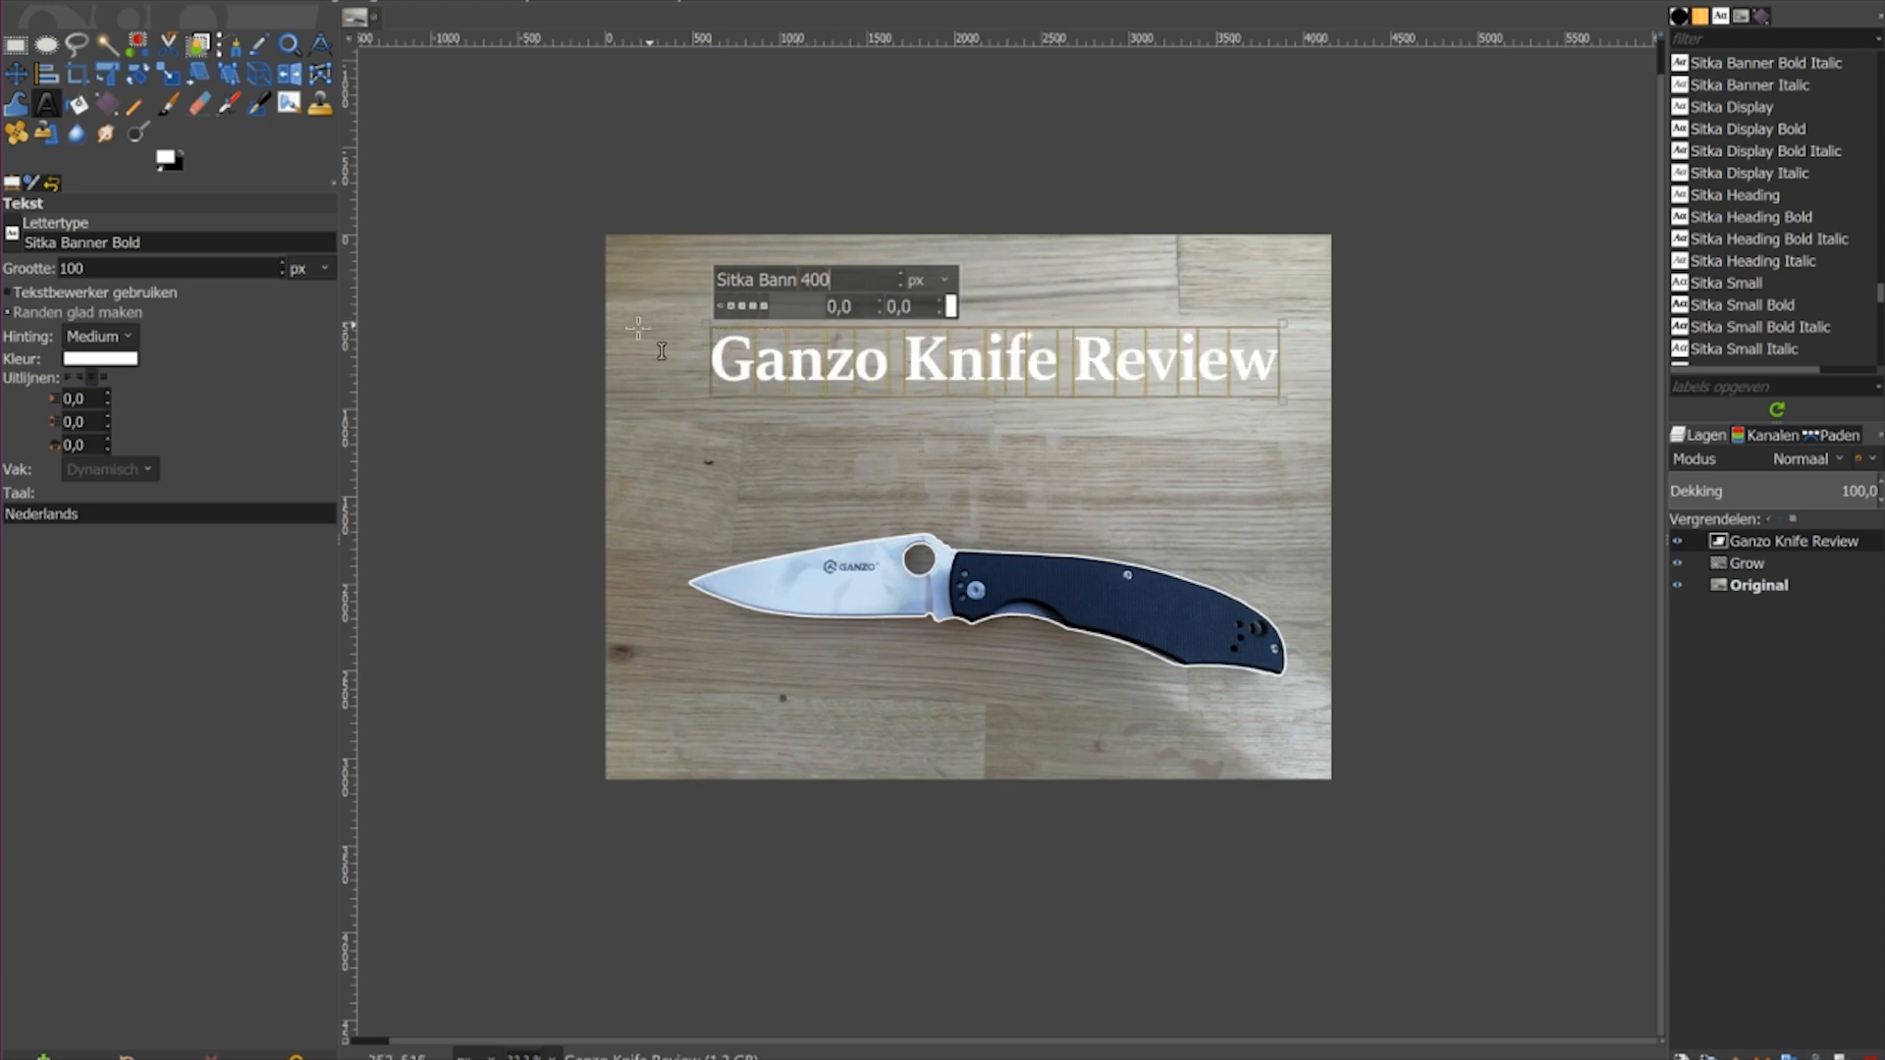
Step: Move the Ganzo Knife Review title slightly to the left so it sits centred above the knife
{"action": "left_click", "coordinate": [17, 76]}
{"action": "left_click_drag", "start_coordinate": [856, 389], "coordinate": [817, 375]}
{"action": "scroll", "coordinate": [817, 375], "scroll_direction": "up", "scroll_amount": 2}
{"action": "scroll", "coordinate": [817, 375], "scroll_direction": "down", "scroll_amount": 1}
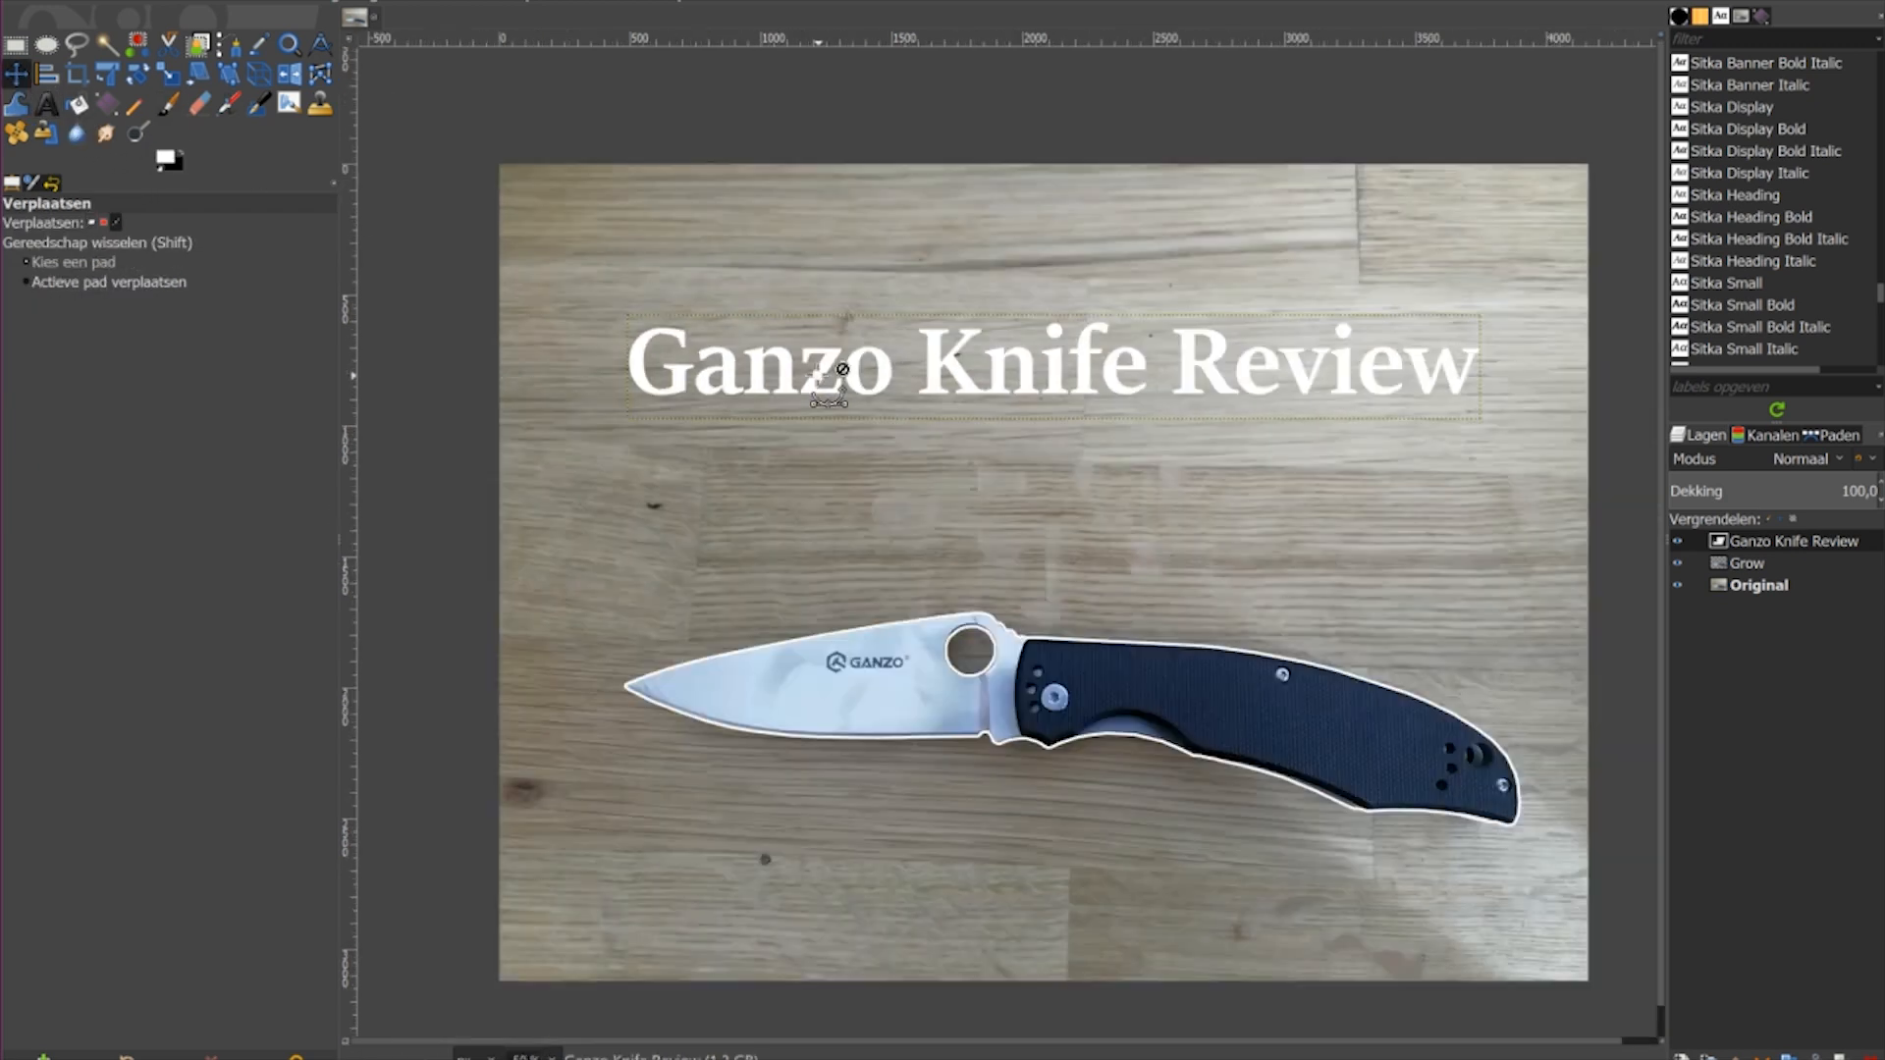
{"action": "left_click_drag", "start_coordinate": [1025, 500], "coordinate": [964, 490]}
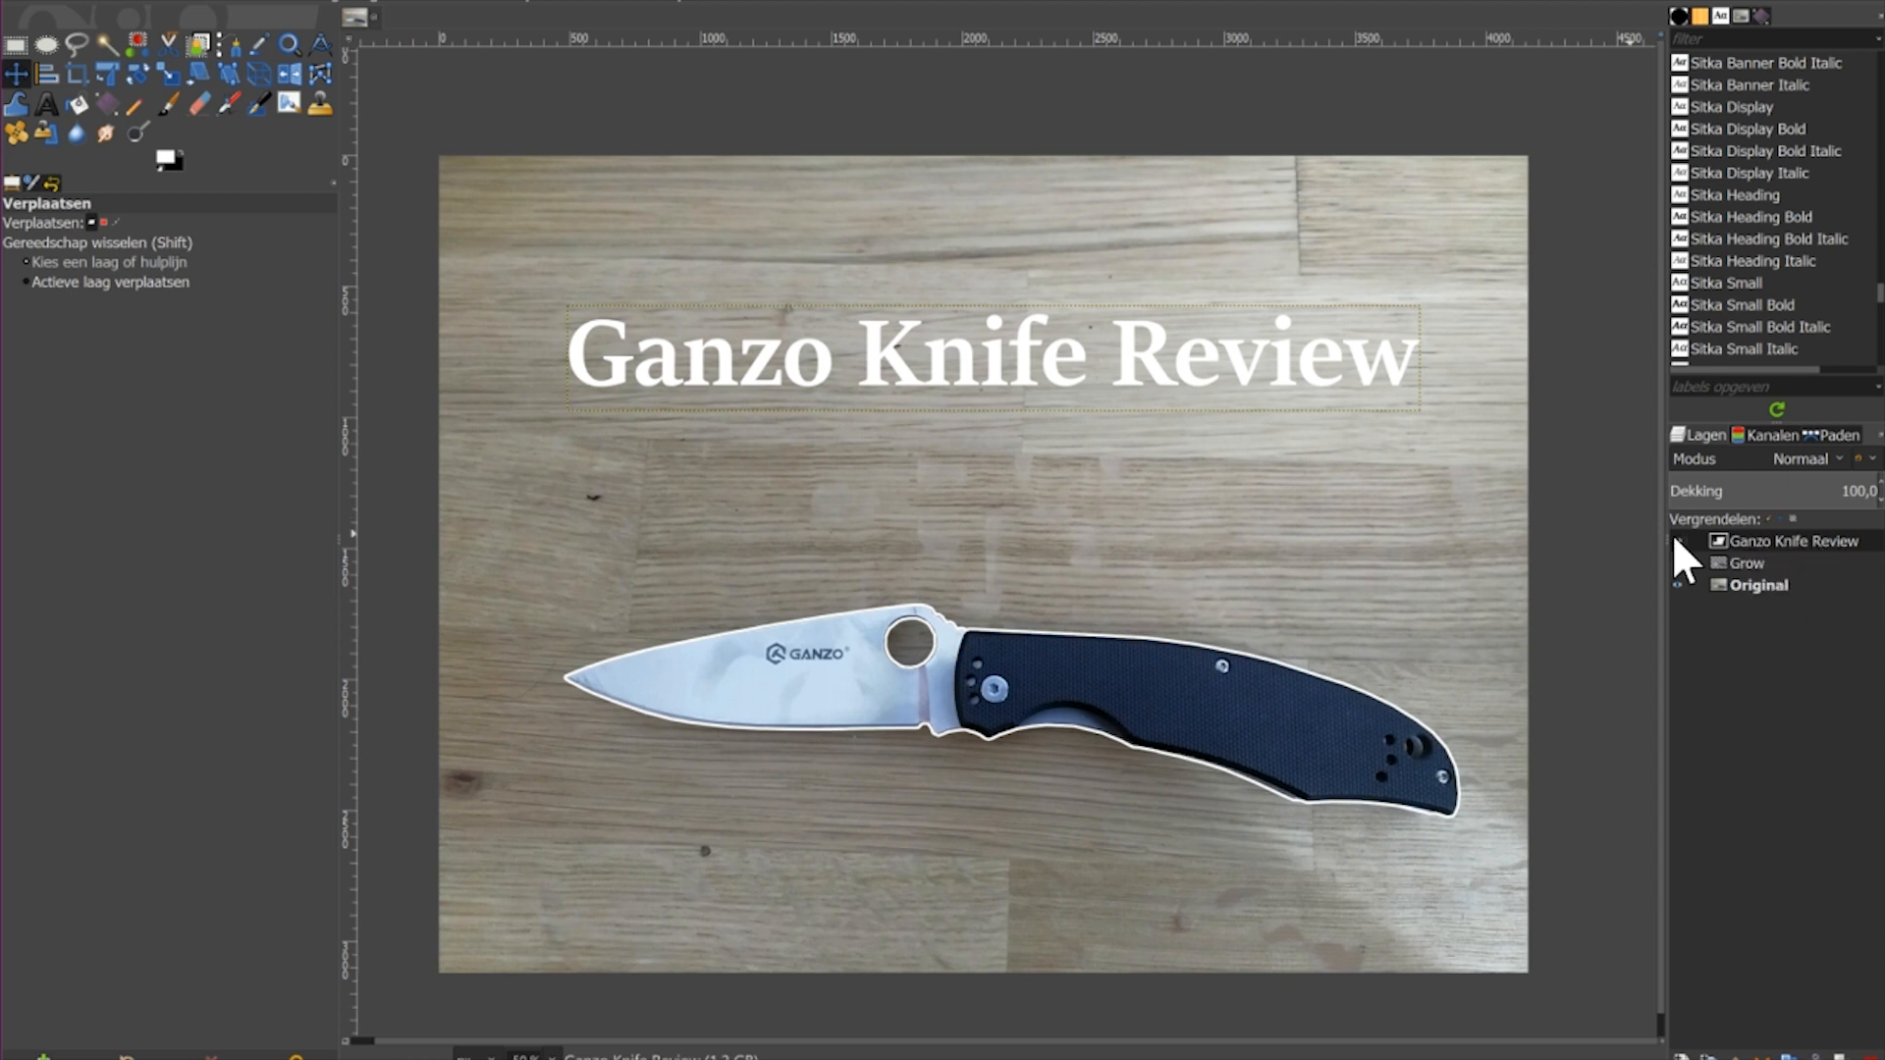
Step: Create a selection from the alpha of the Ganzo Knife Review text layer
{"action": "right_click", "coordinate": [1795, 542]}
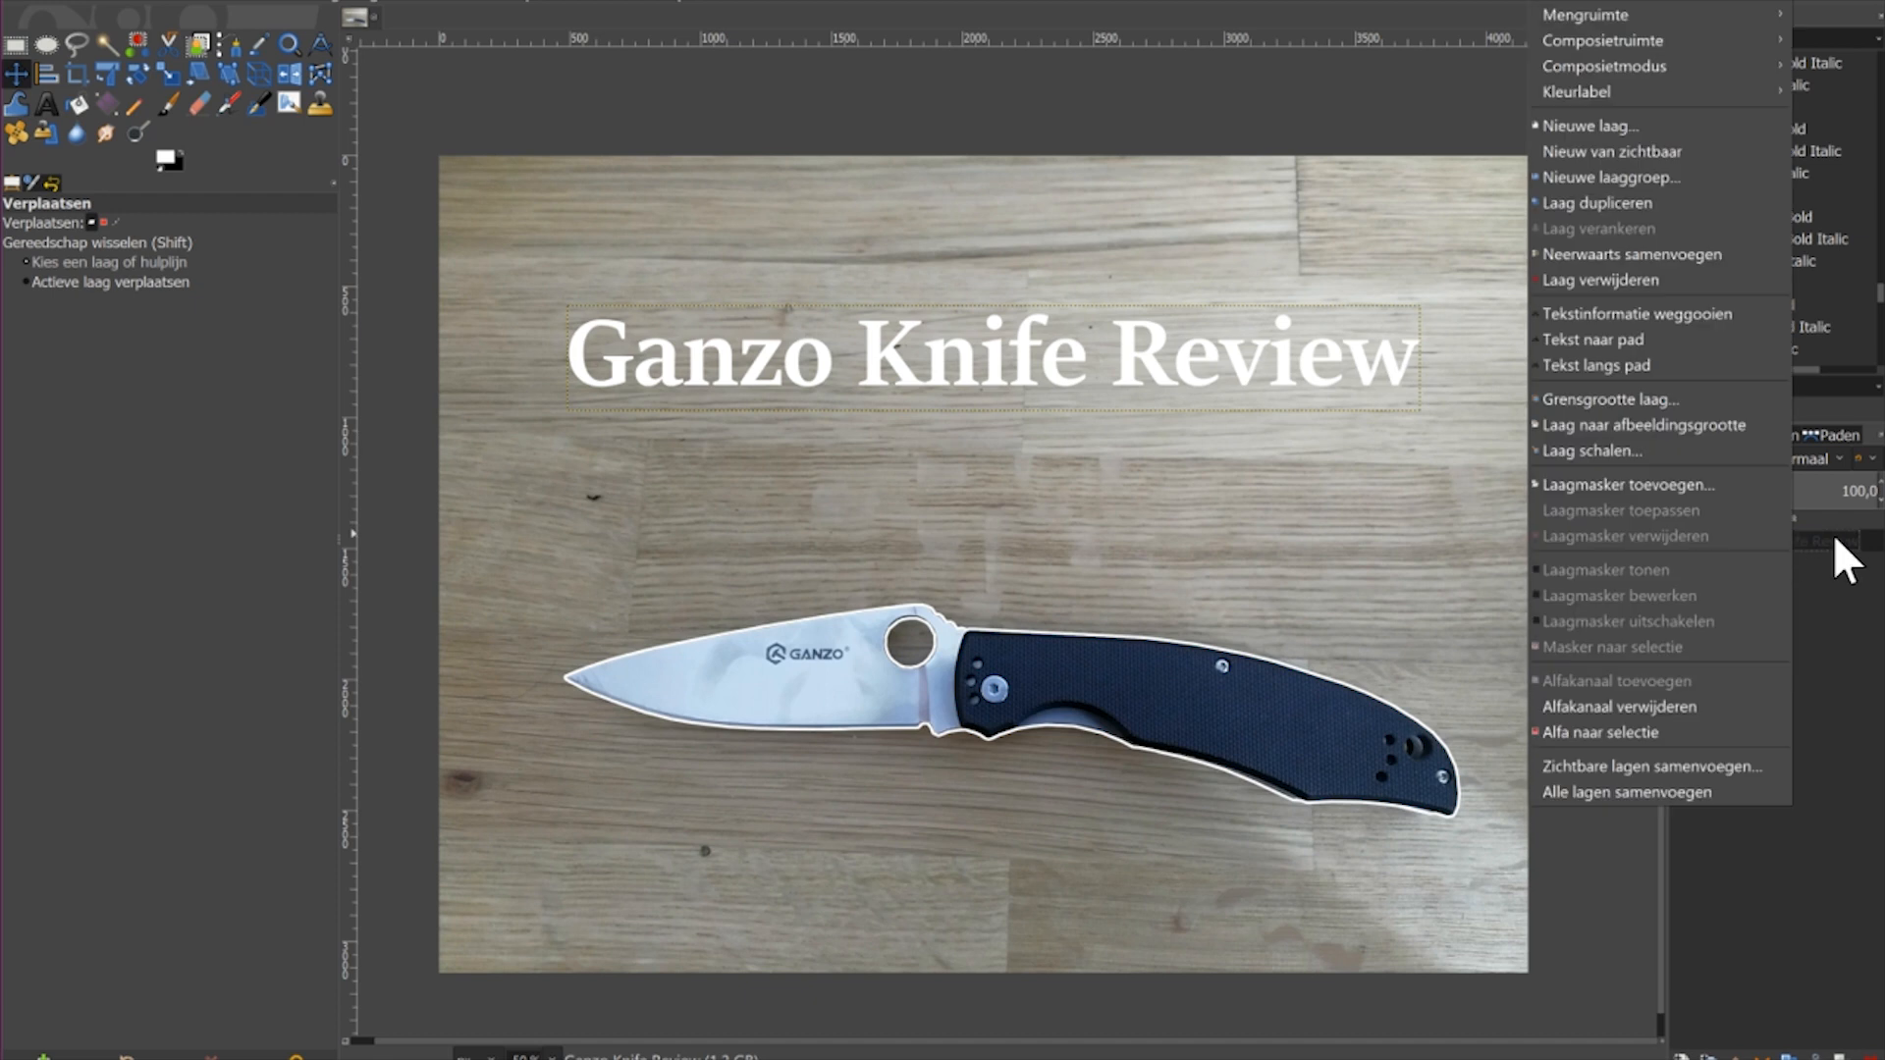
{"action": "left_click", "coordinate": [1614, 734]}
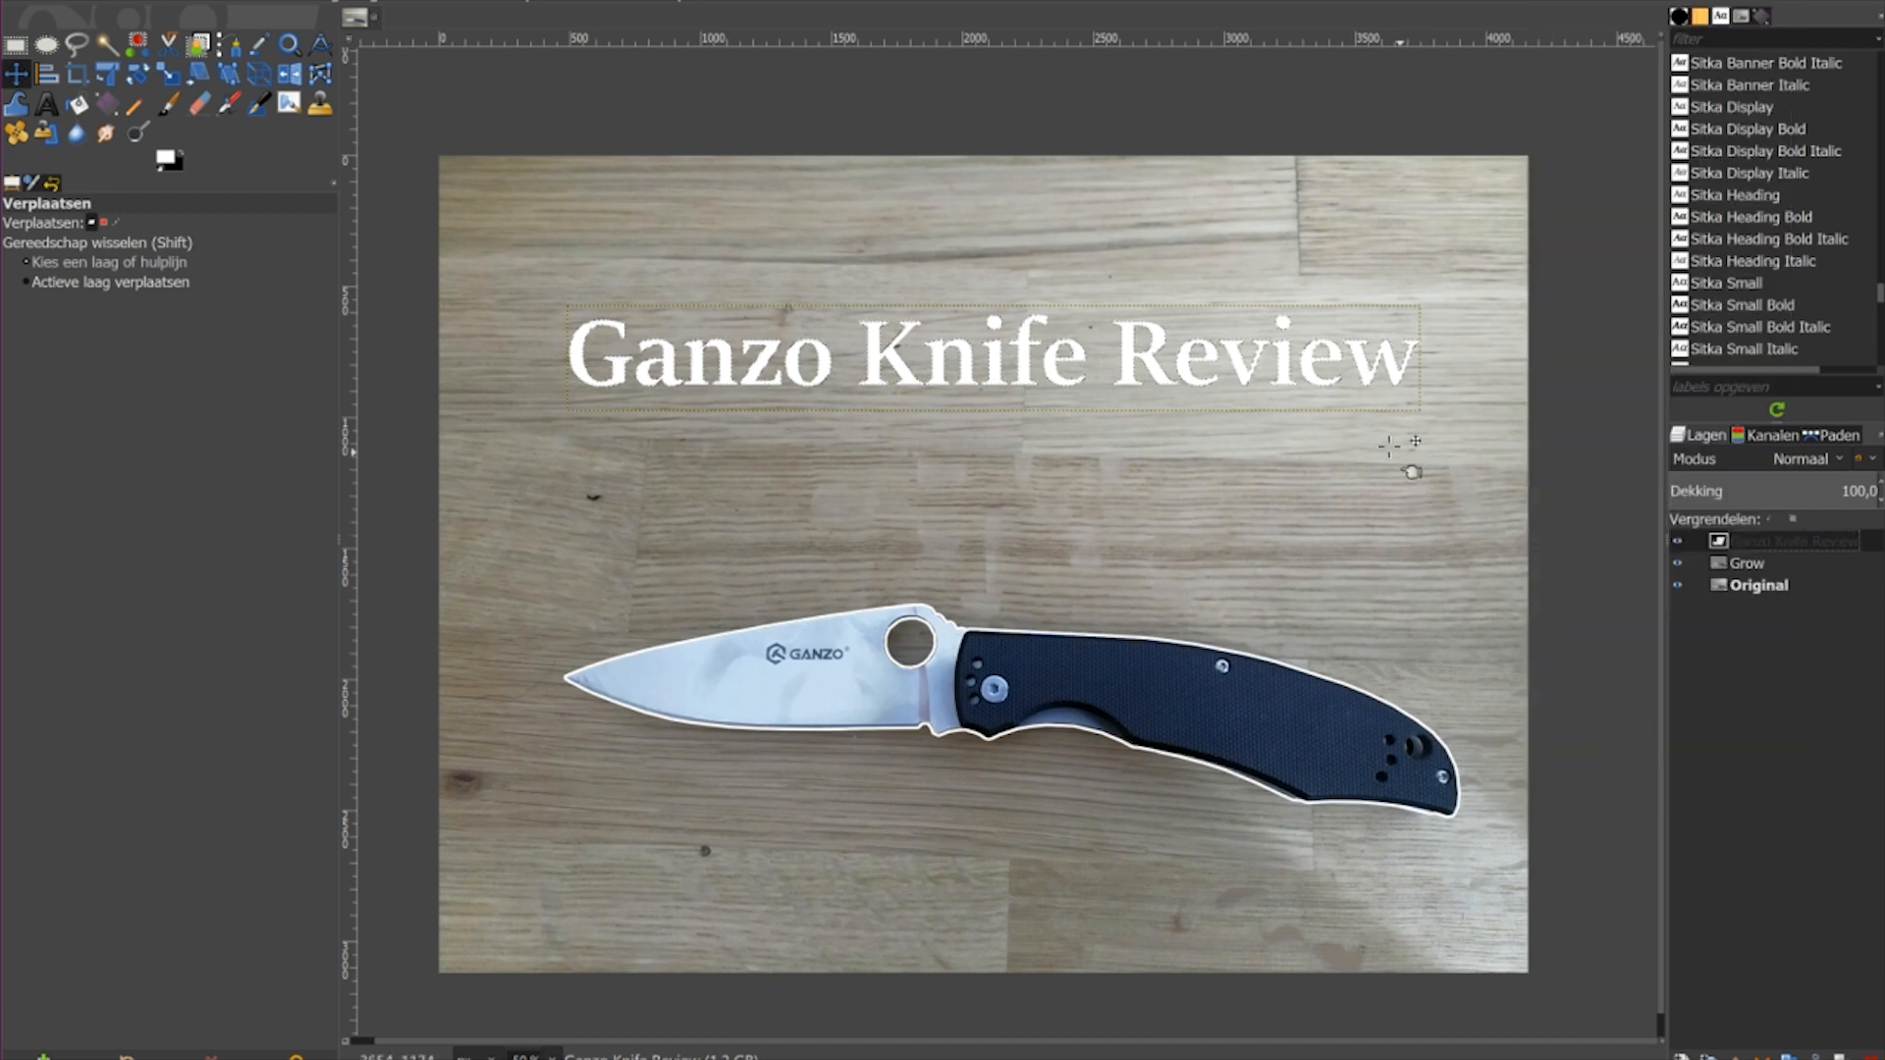
{"action": "scroll", "coordinate": [1239, 349], "scroll_direction": "up", "scroll_amount": 3}
{"action": "scroll", "coordinate": [1239, 348], "scroll_direction": "up", "scroll_amount": 5}
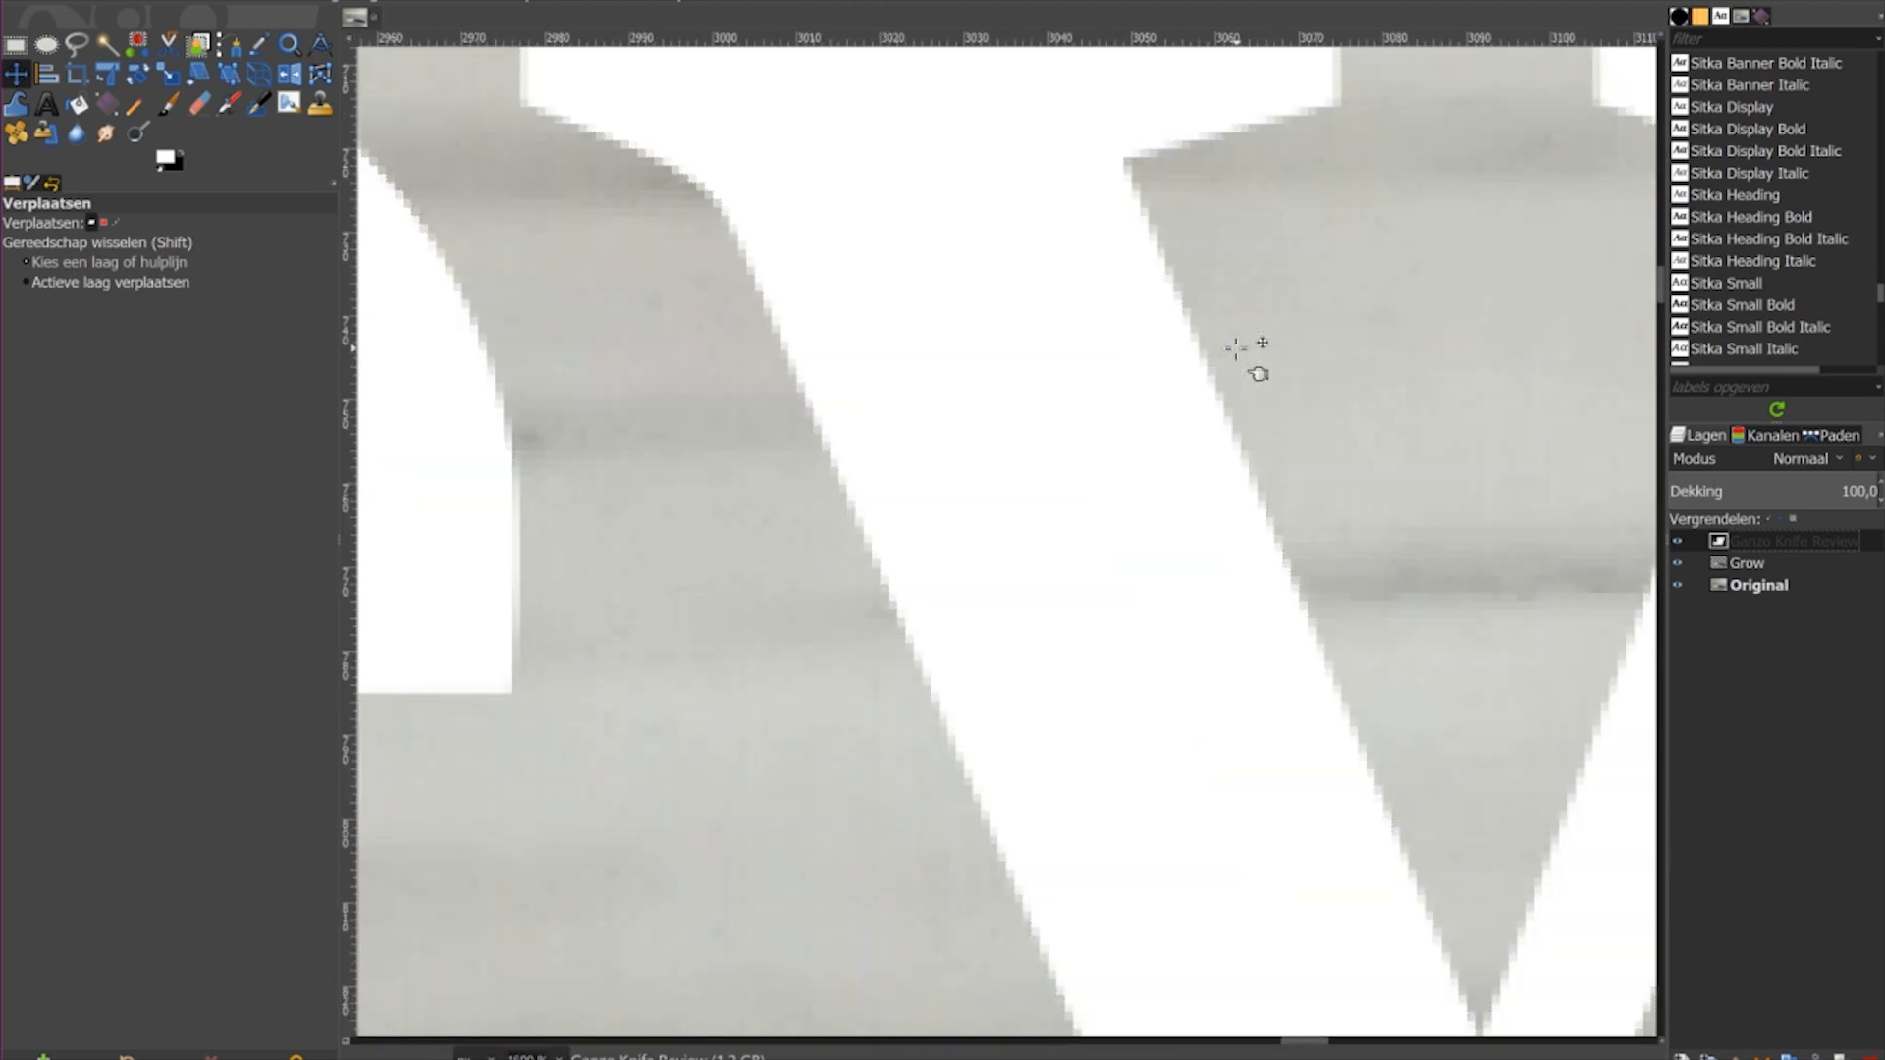
Step: Delete the Ganzo Knife Review text layer while keeping its letter-shaped selection
{"action": "scroll", "coordinate": [1264, 539], "scroll_direction": "down", "scroll_amount": 2}
{"action": "scroll", "coordinate": [1280, 481], "scroll_direction": "down", "scroll_amount": 5}
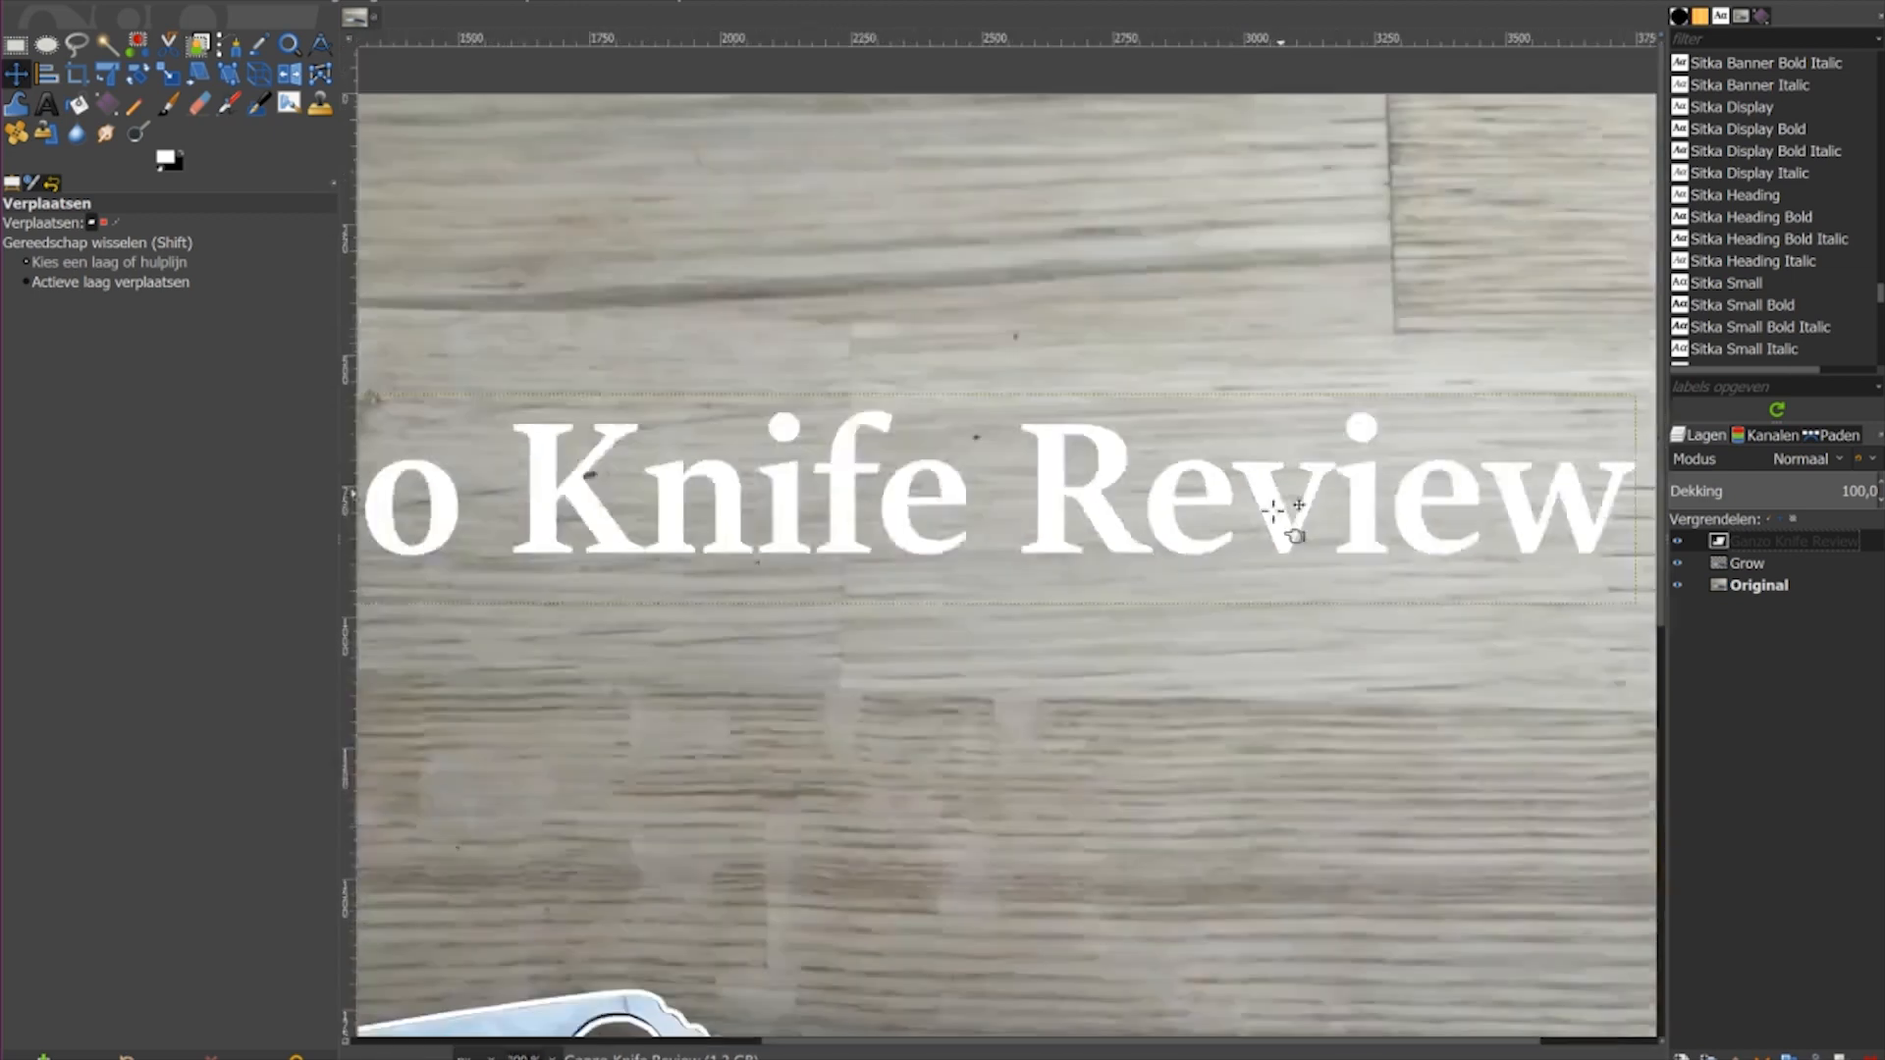
{"action": "scroll", "coordinate": [1277, 496], "scroll_direction": "up", "scroll_amount": 1}
{"action": "scroll", "coordinate": [1272, 513], "scroll_direction": "down", "scroll_amount": 1}
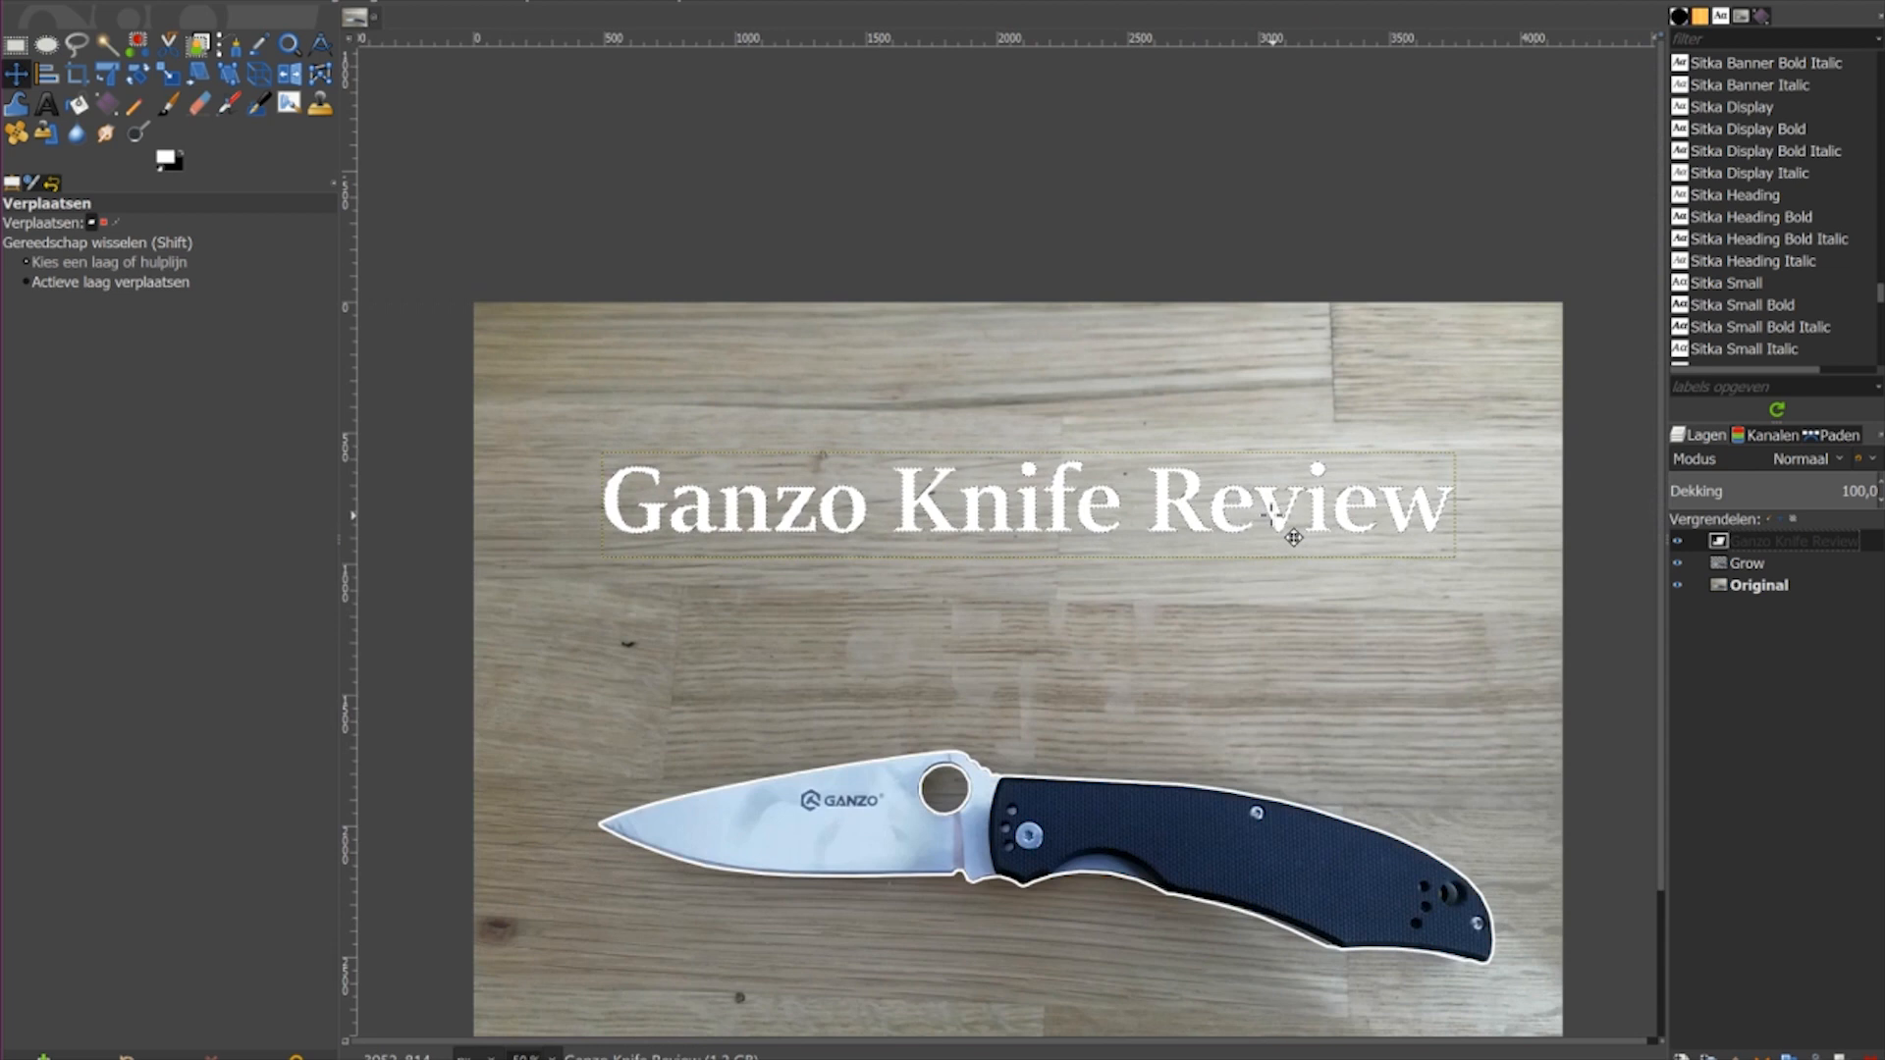
{"action": "right_click", "coordinate": [1806, 549]}
{"action": "left_click", "coordinate": [1620, 285]}
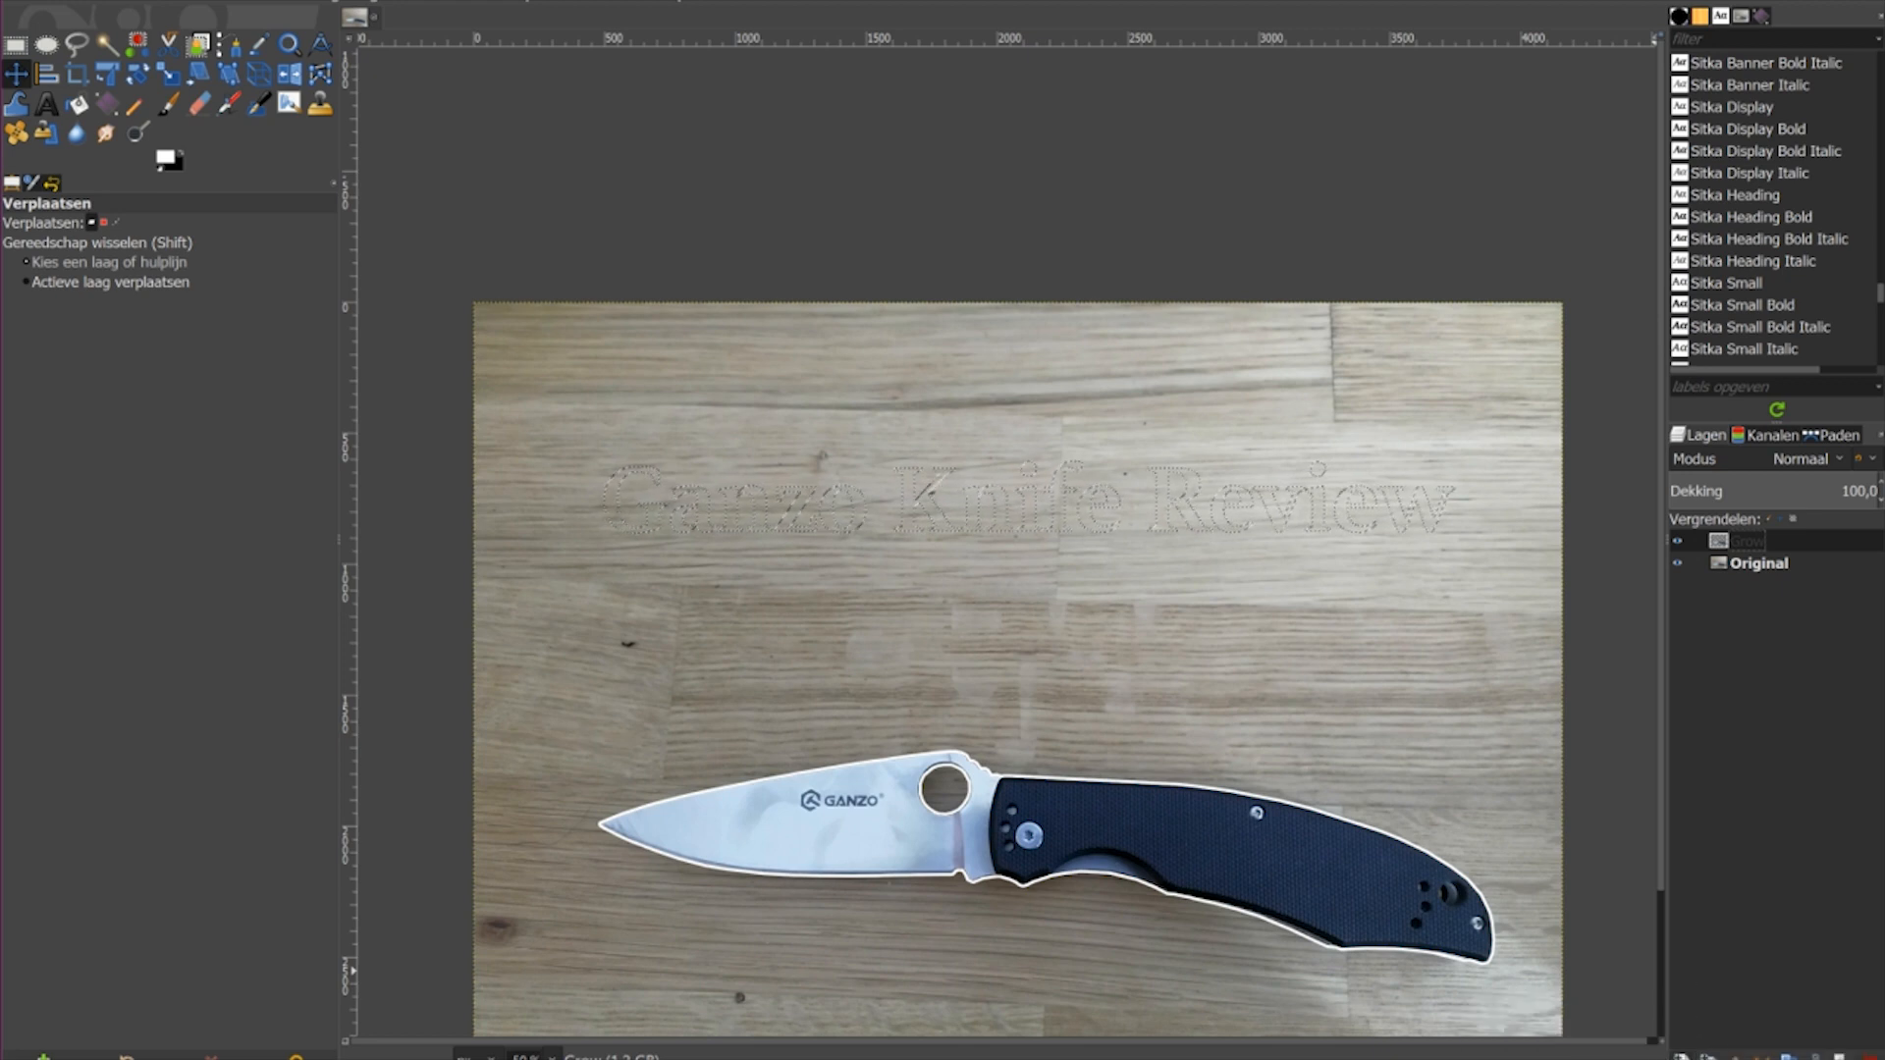
Step: Create a new transparent layer named Text, 4160 by 3120 px, above the Grow layer
{"action": "left_click", "coordinate": [1679, 1054]}
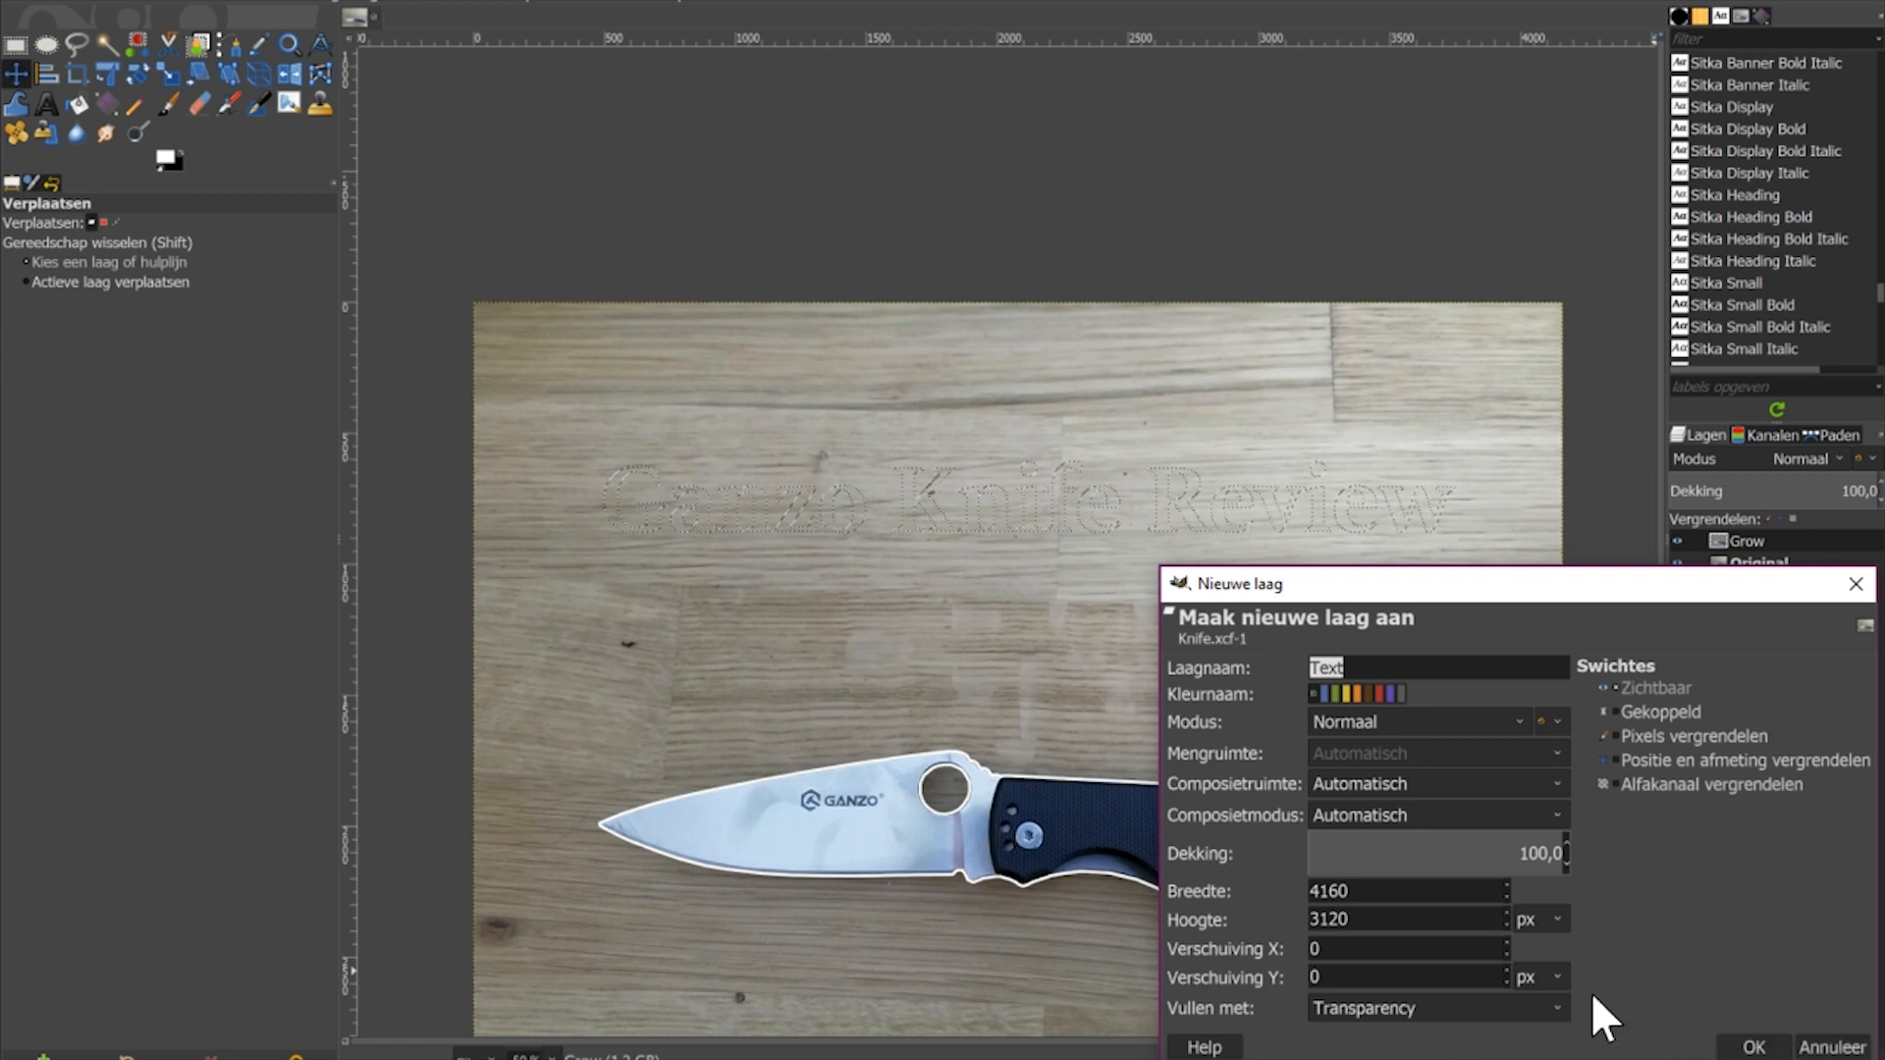
{"action": "left_click_drag", "start_coordinate": [1410, 583], "coordinate": [1057, 332]}
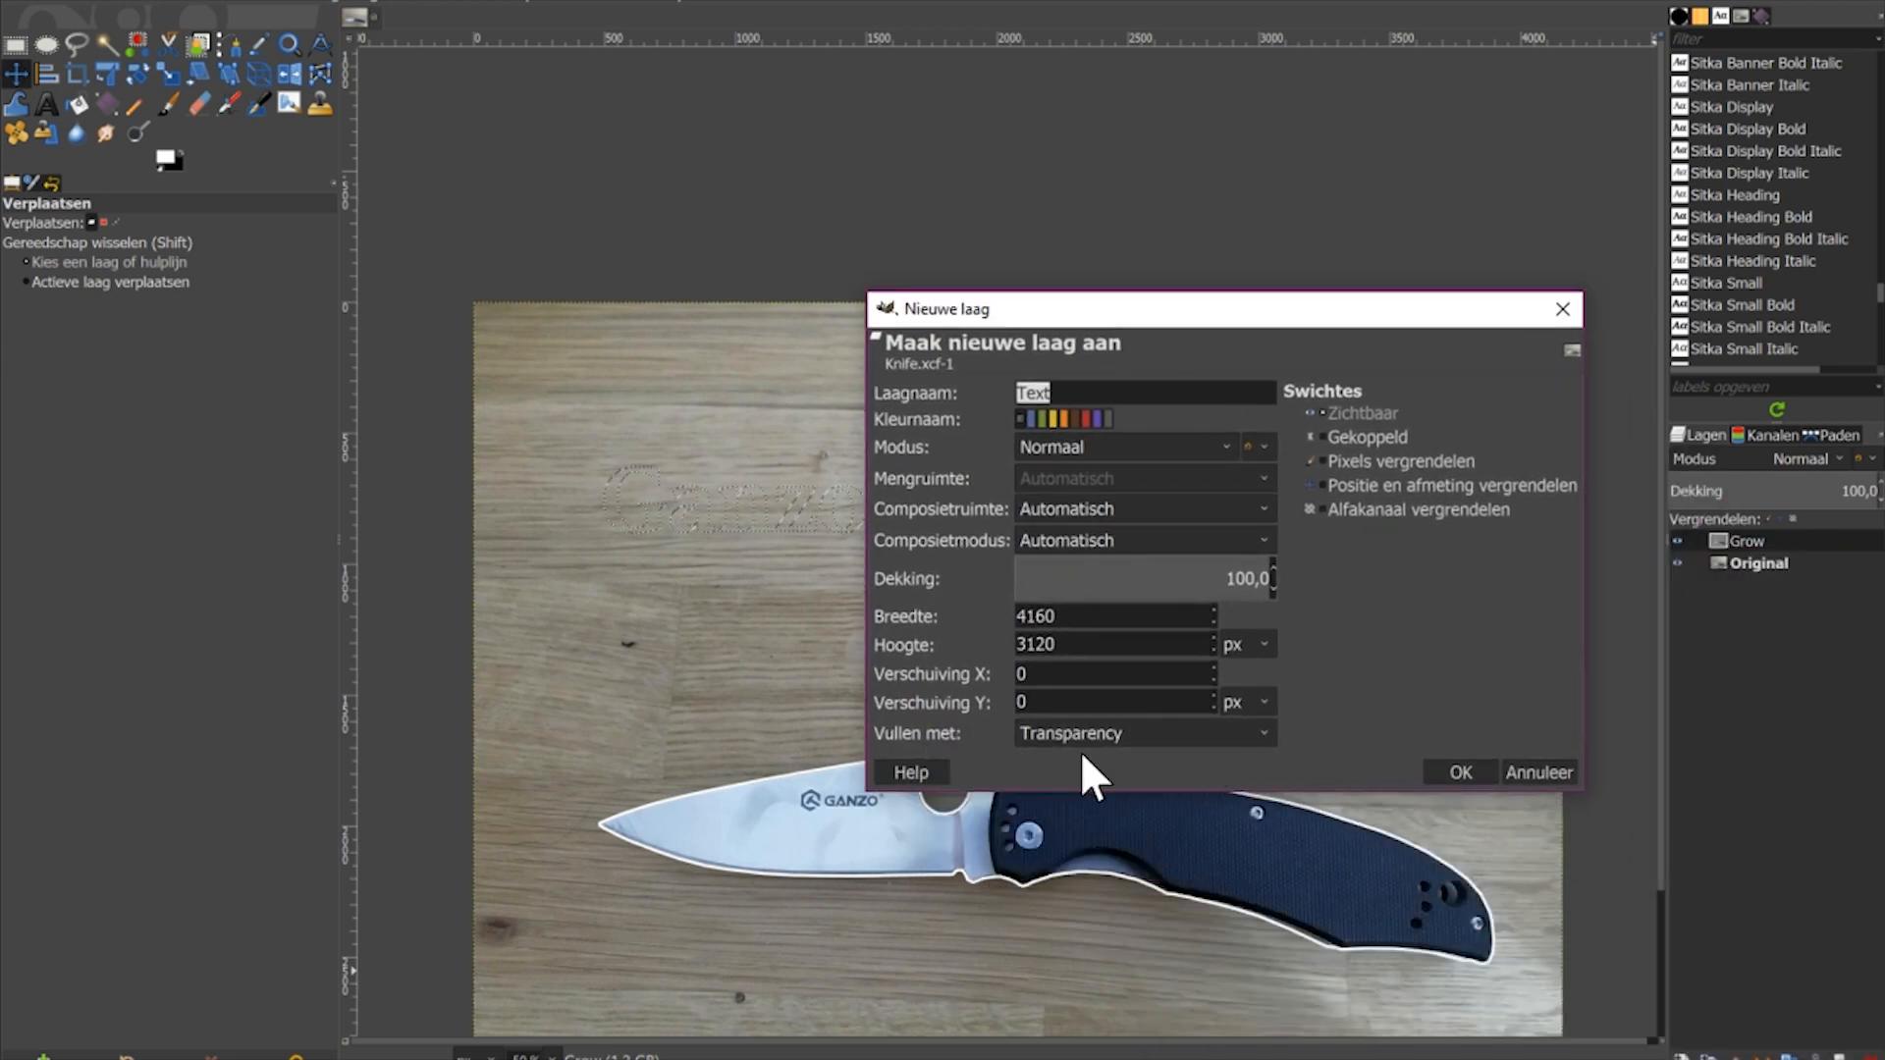
{"action": "left_click", "coordinate": [1461, 772]}
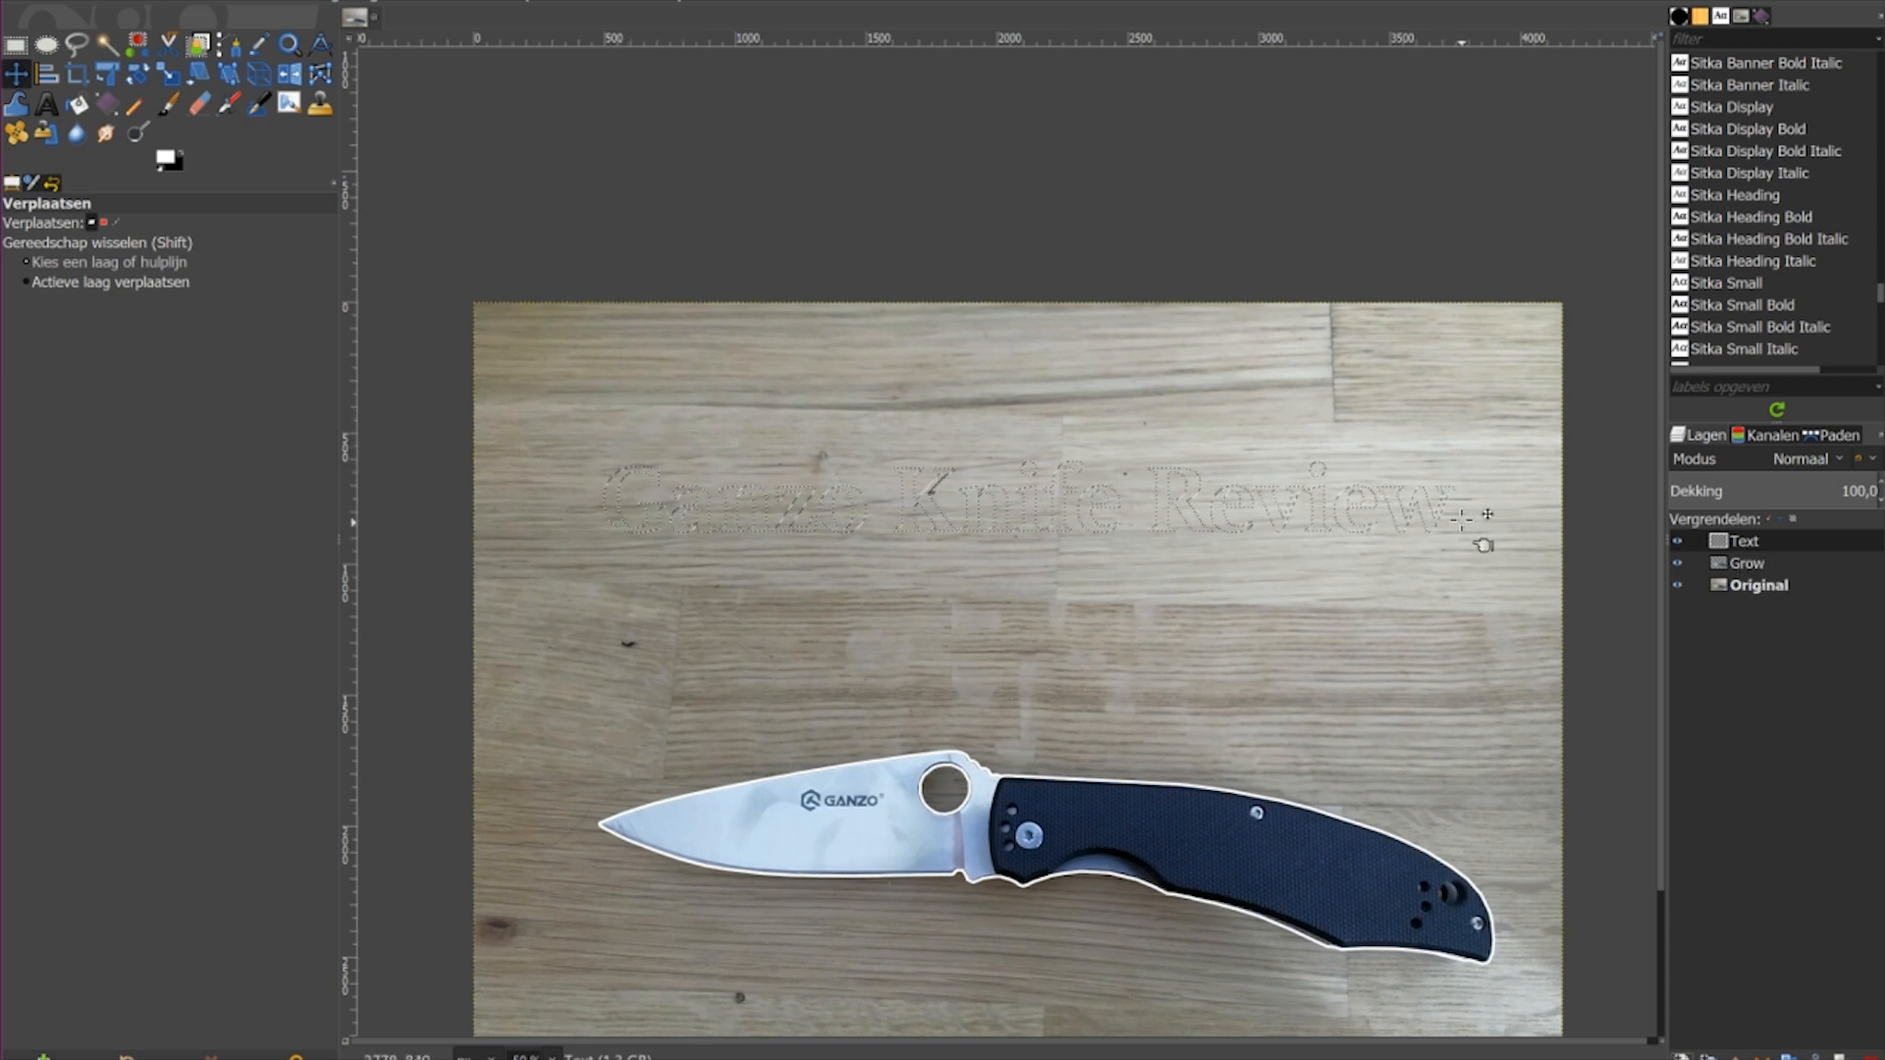
Step: Set the foreground colour to red fa4e4e and the background colour to bright blue 20e7ff
{"action": "left_click", "coordinate": [169, 158]}
{"action": "left_click", "coordinate": [471, 385]}
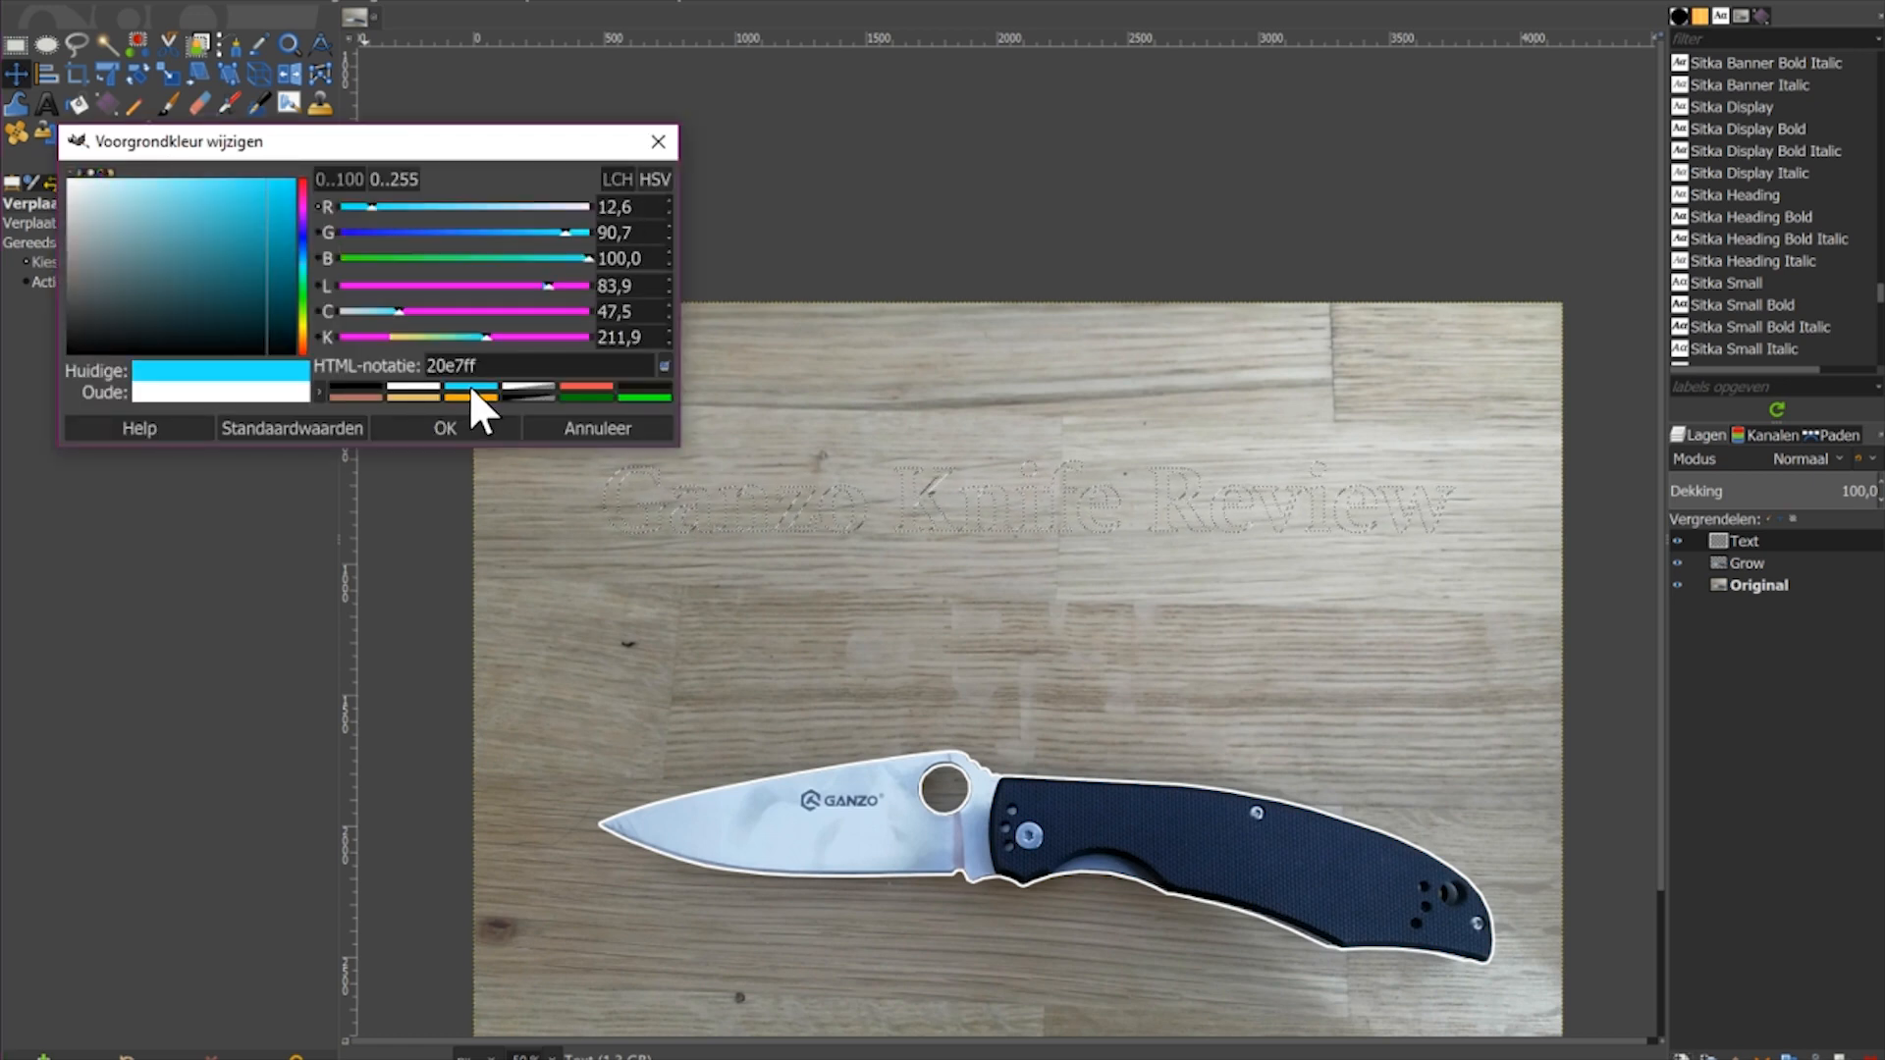
{"action": "left_click", "coordinate": [586, 386]}
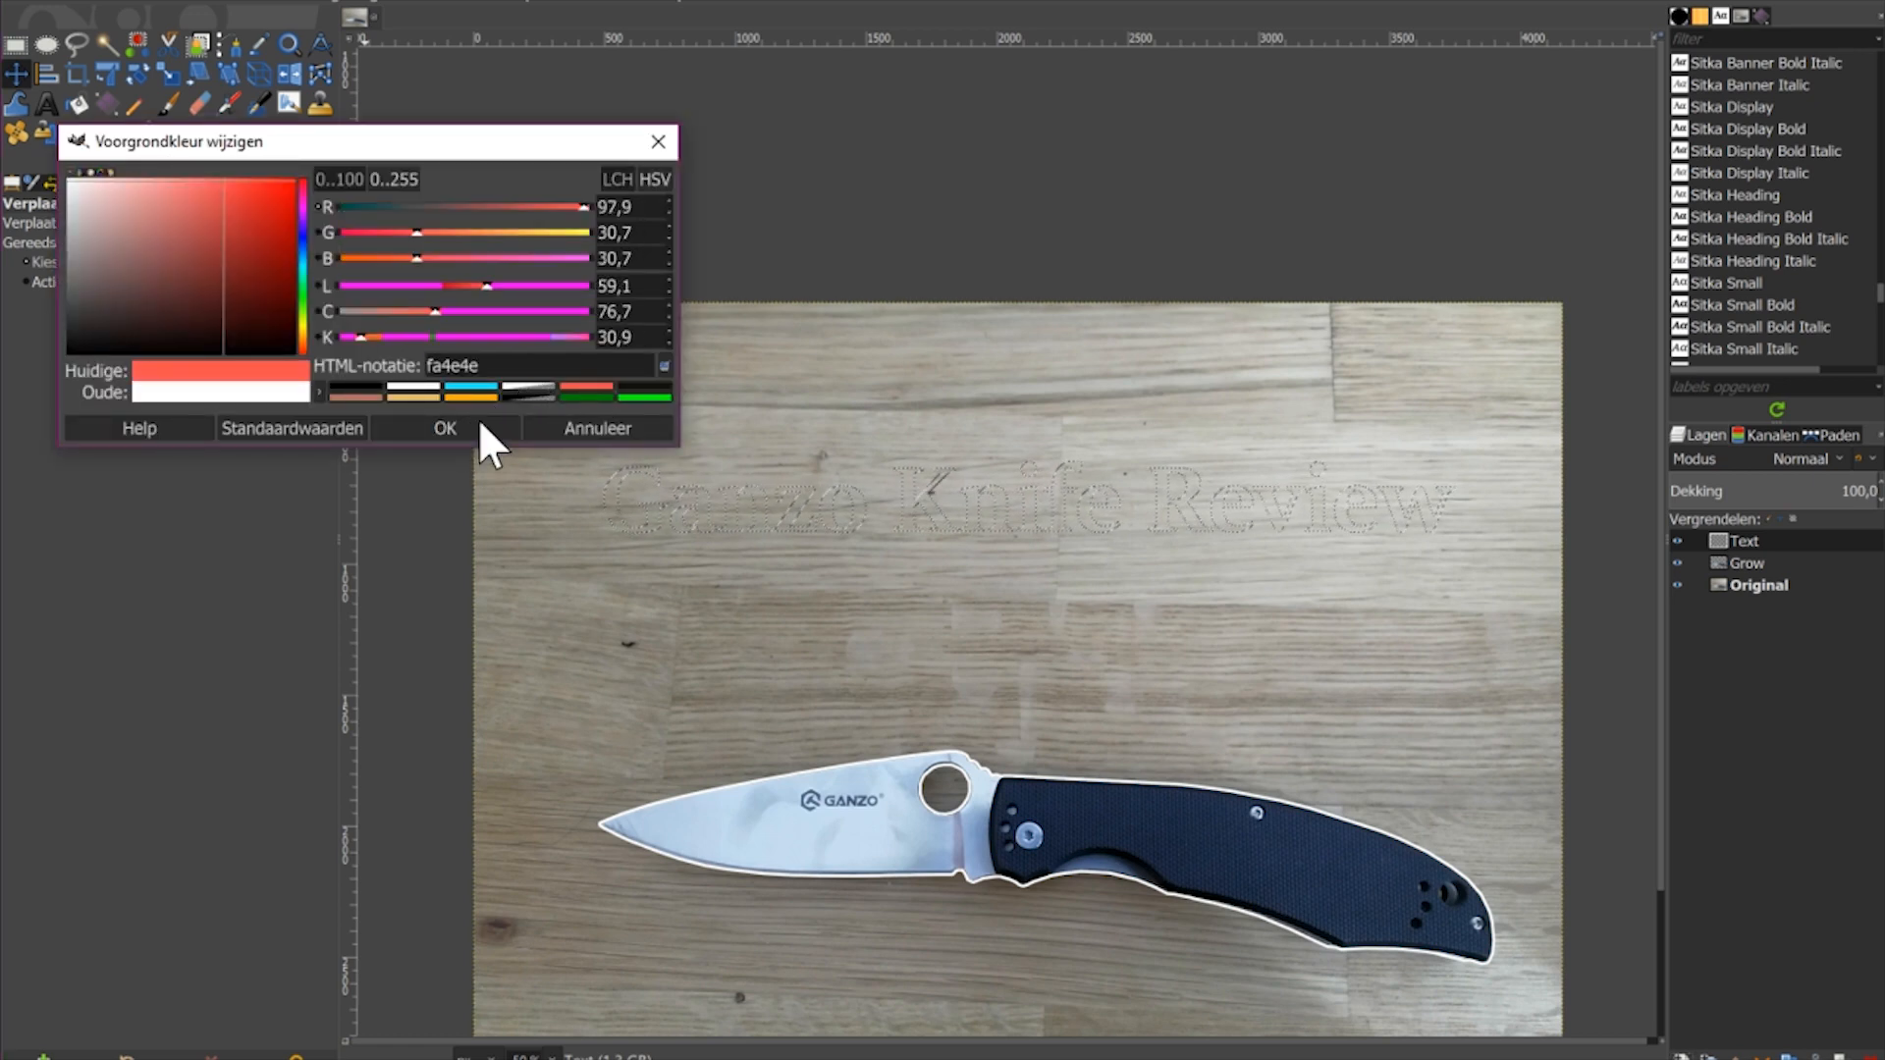
{"action": "left_click", "coordinate": [441, 426]}
{"action": "left_click", "coordinate": [178, 166]}
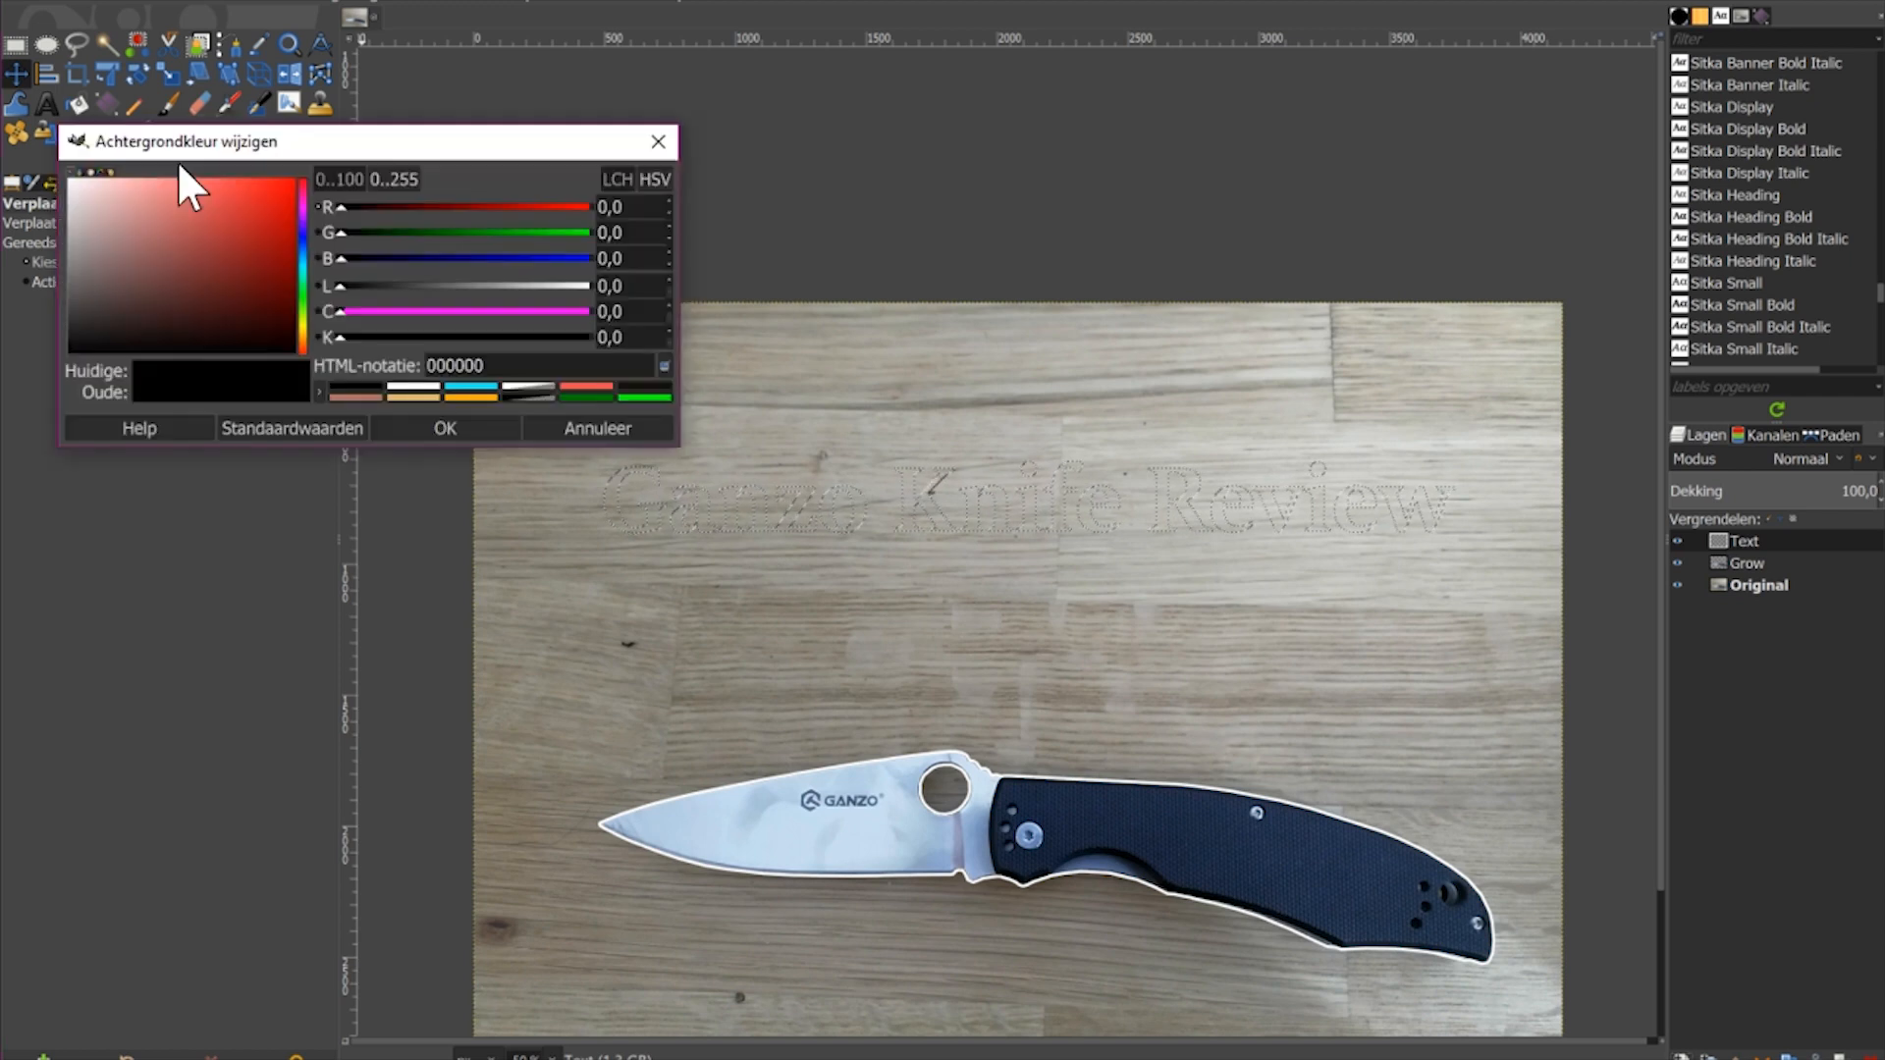
{"action": "left_click", "coordinate": [467, 385]}
{"action": "left_click", "coordinate": [461, 428]}
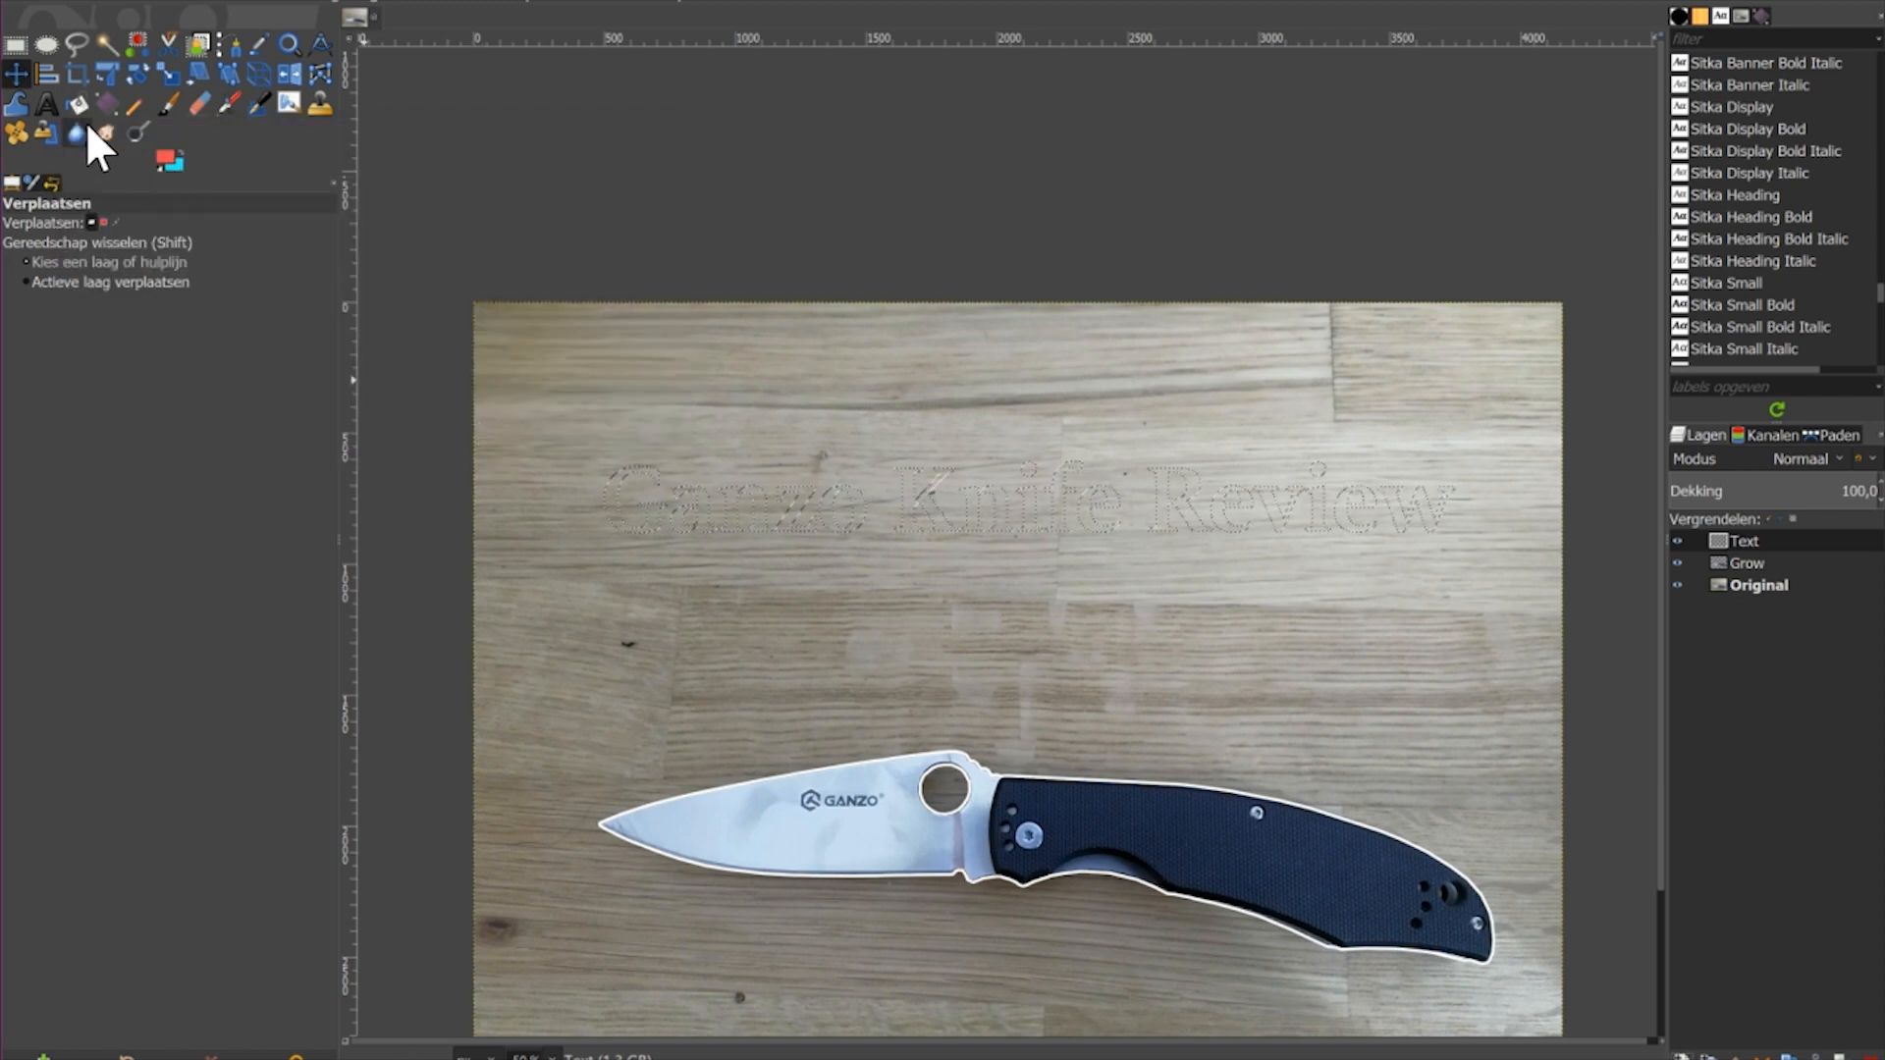
Step: Set up the Gradient tool with the VG naar AG (Hardedge) gradient and the Linear shape
{"action": "left_click", "coordinate": [104, 104]}
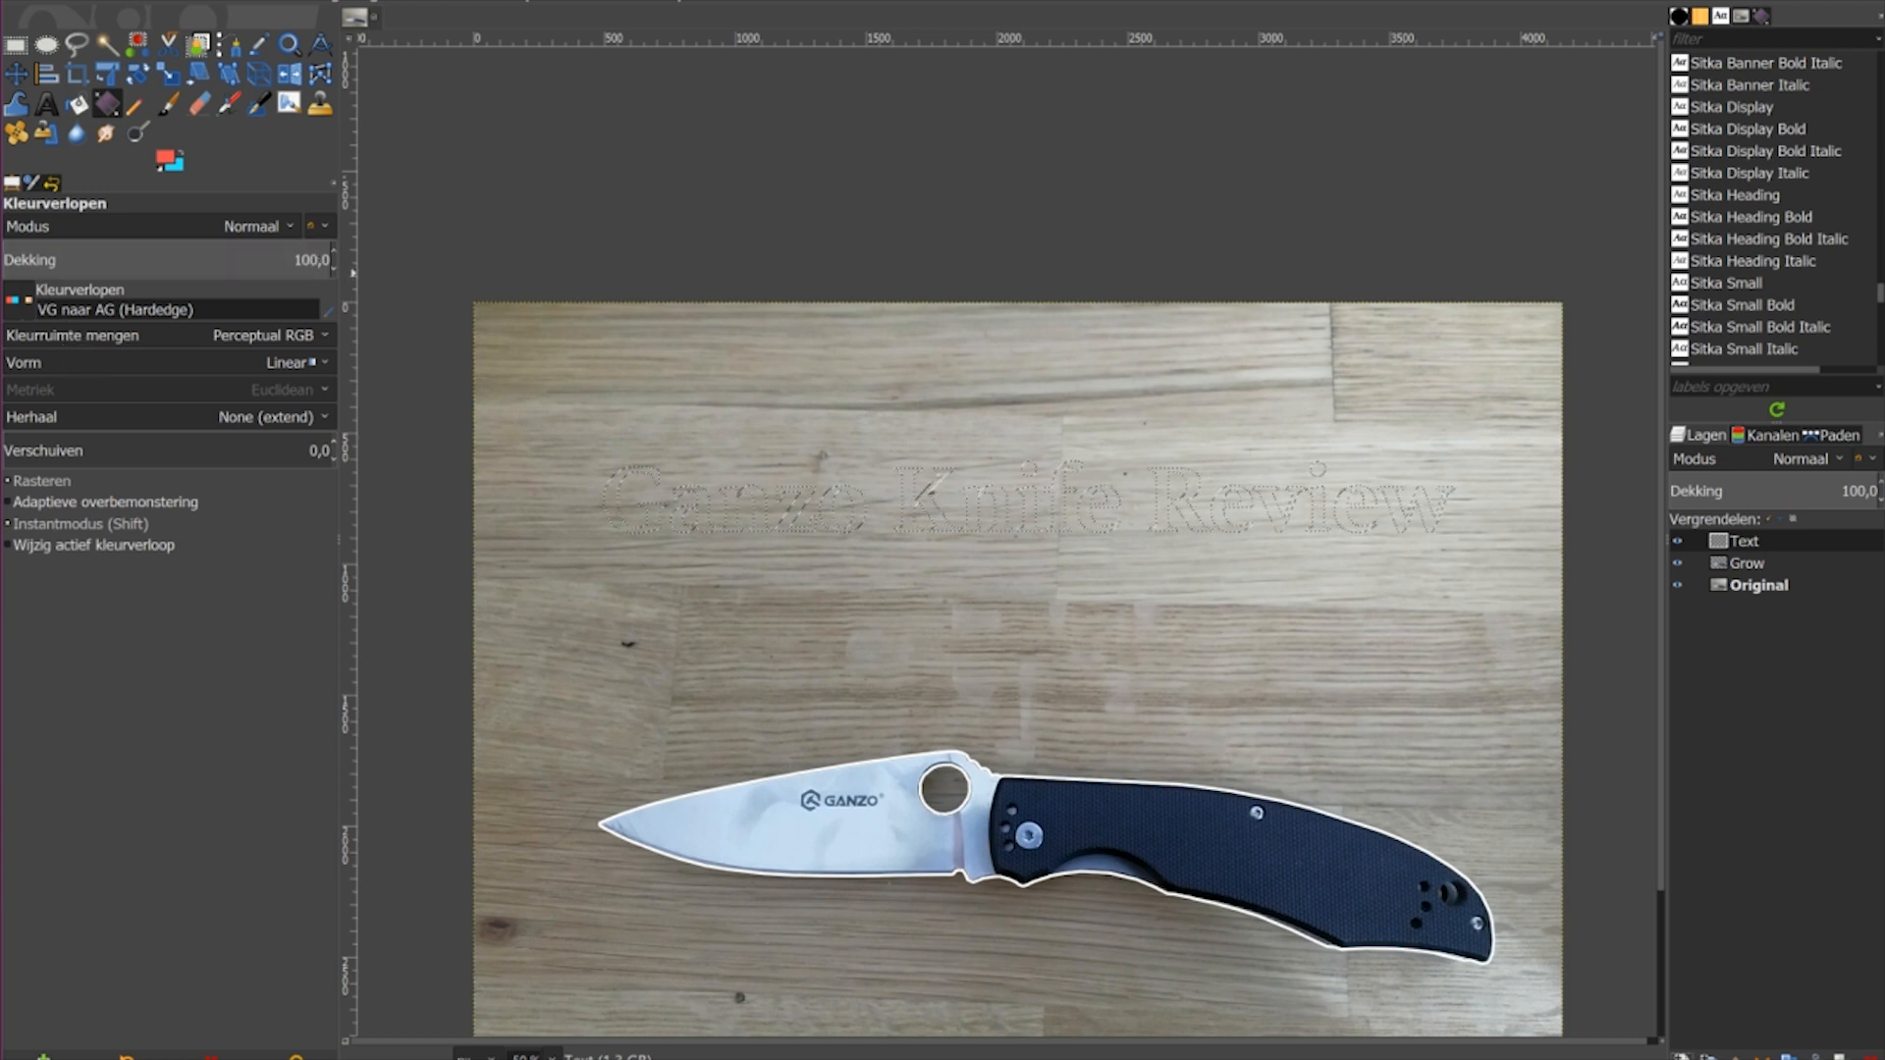
{"action": "left_click", "coordinate": [12, 298]}
{"action": "scroll", "coordinate": [20, 395], "scroll_direction": "up", "scroll_amount": 5}
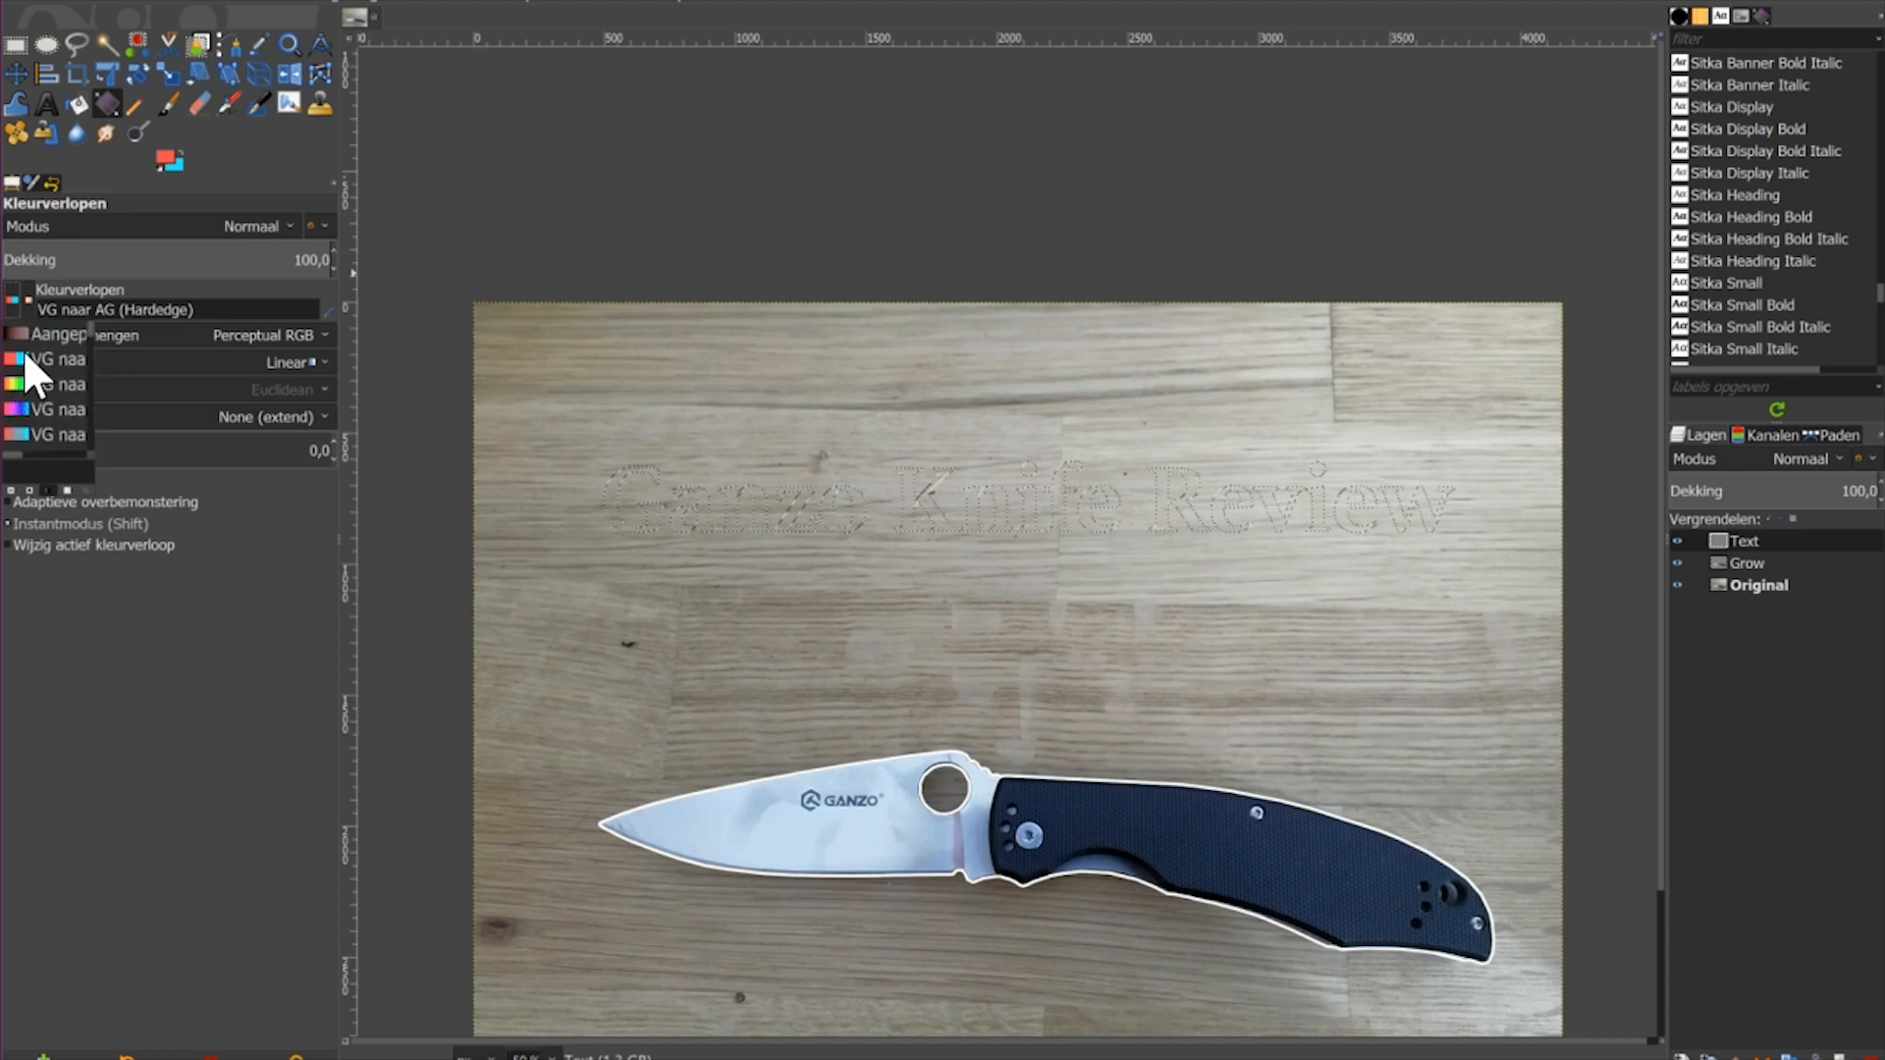
{"action": "left_click", "coordinate": [141, 551]}
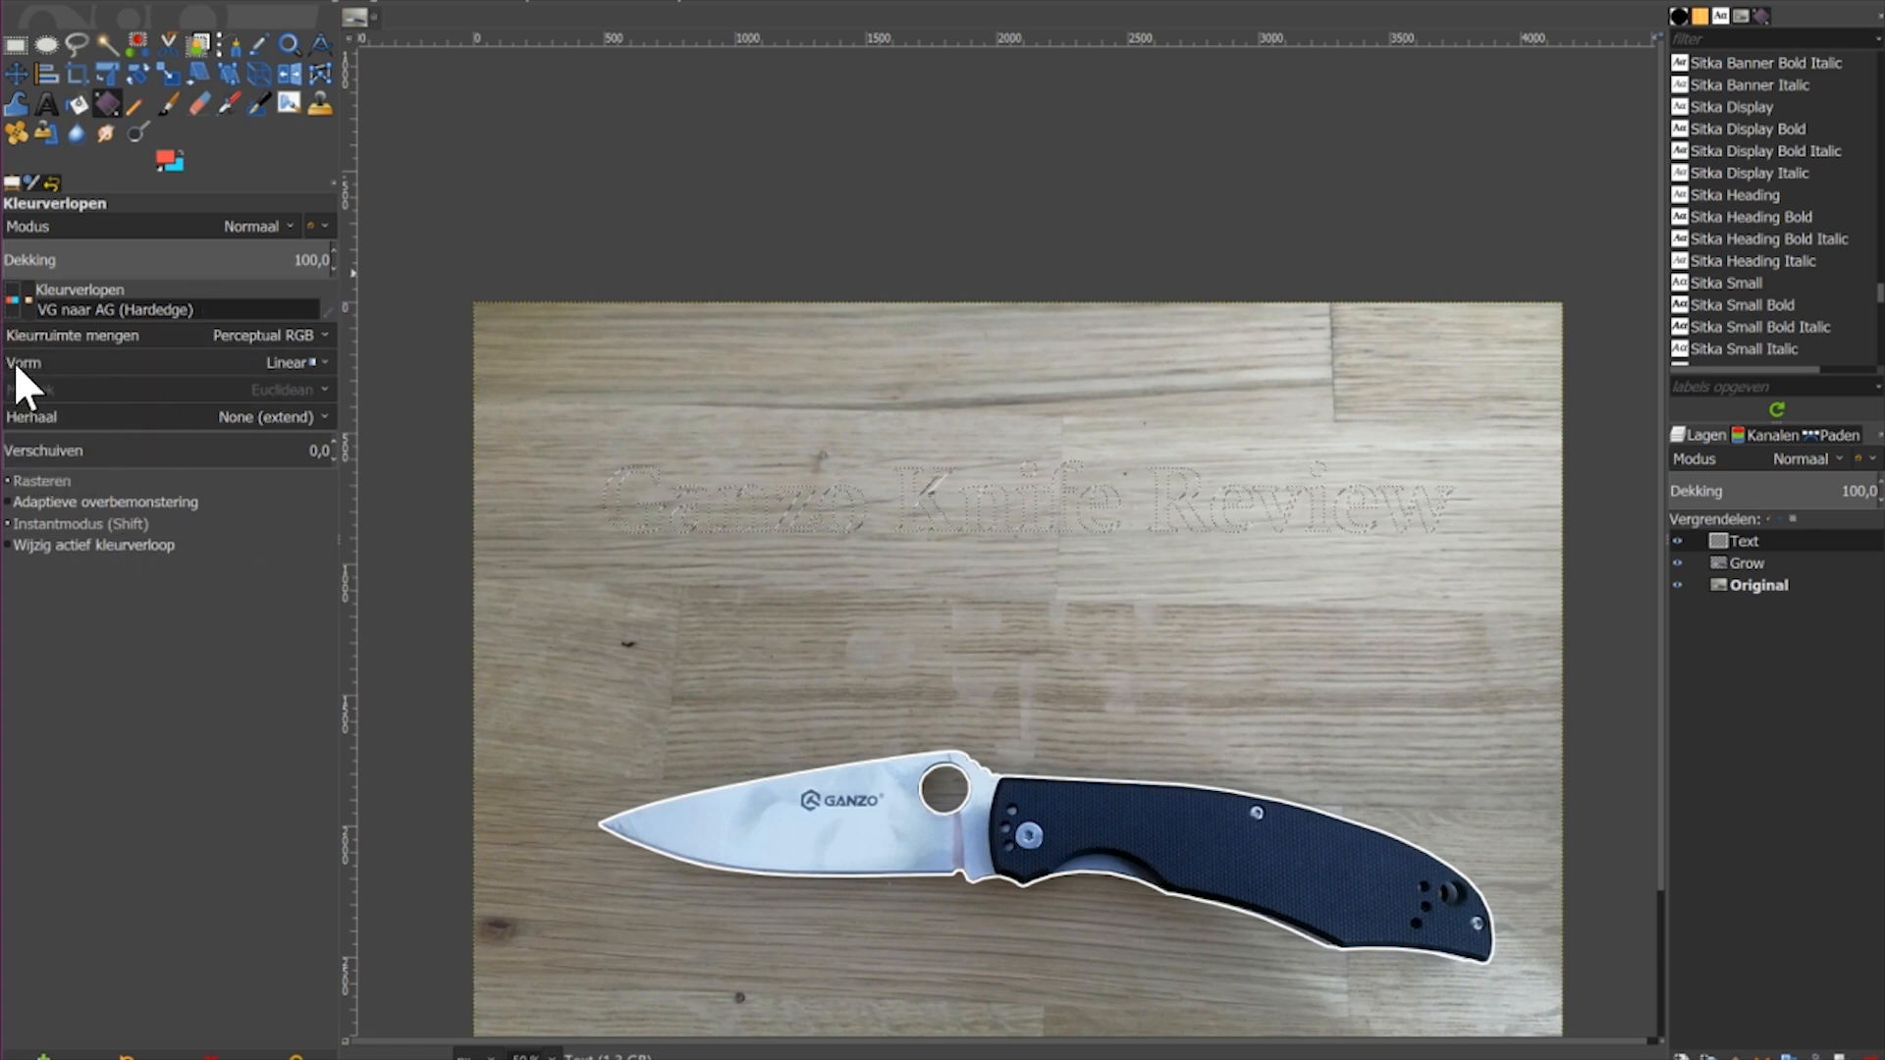
{"action": "left_click", "coordinate": [287, 364]}
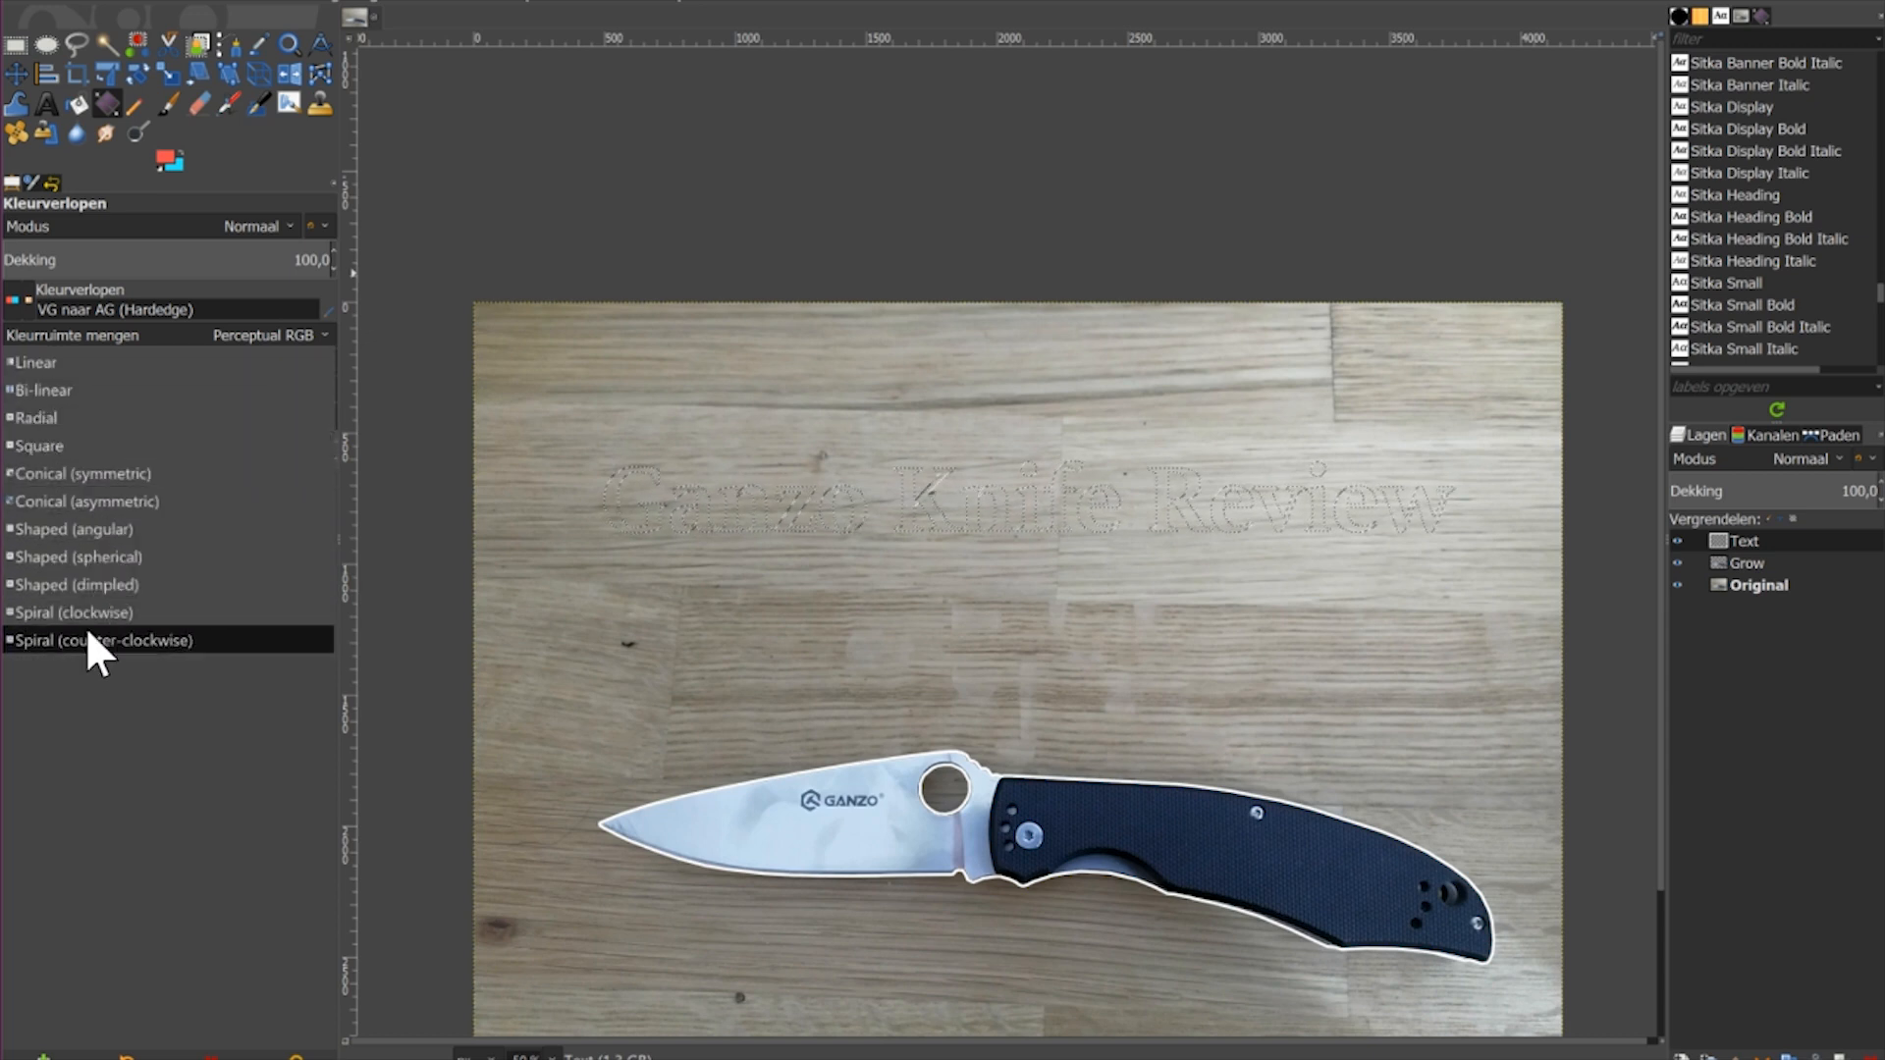
{"action": "left_click", "coordinate": [35, 363]}
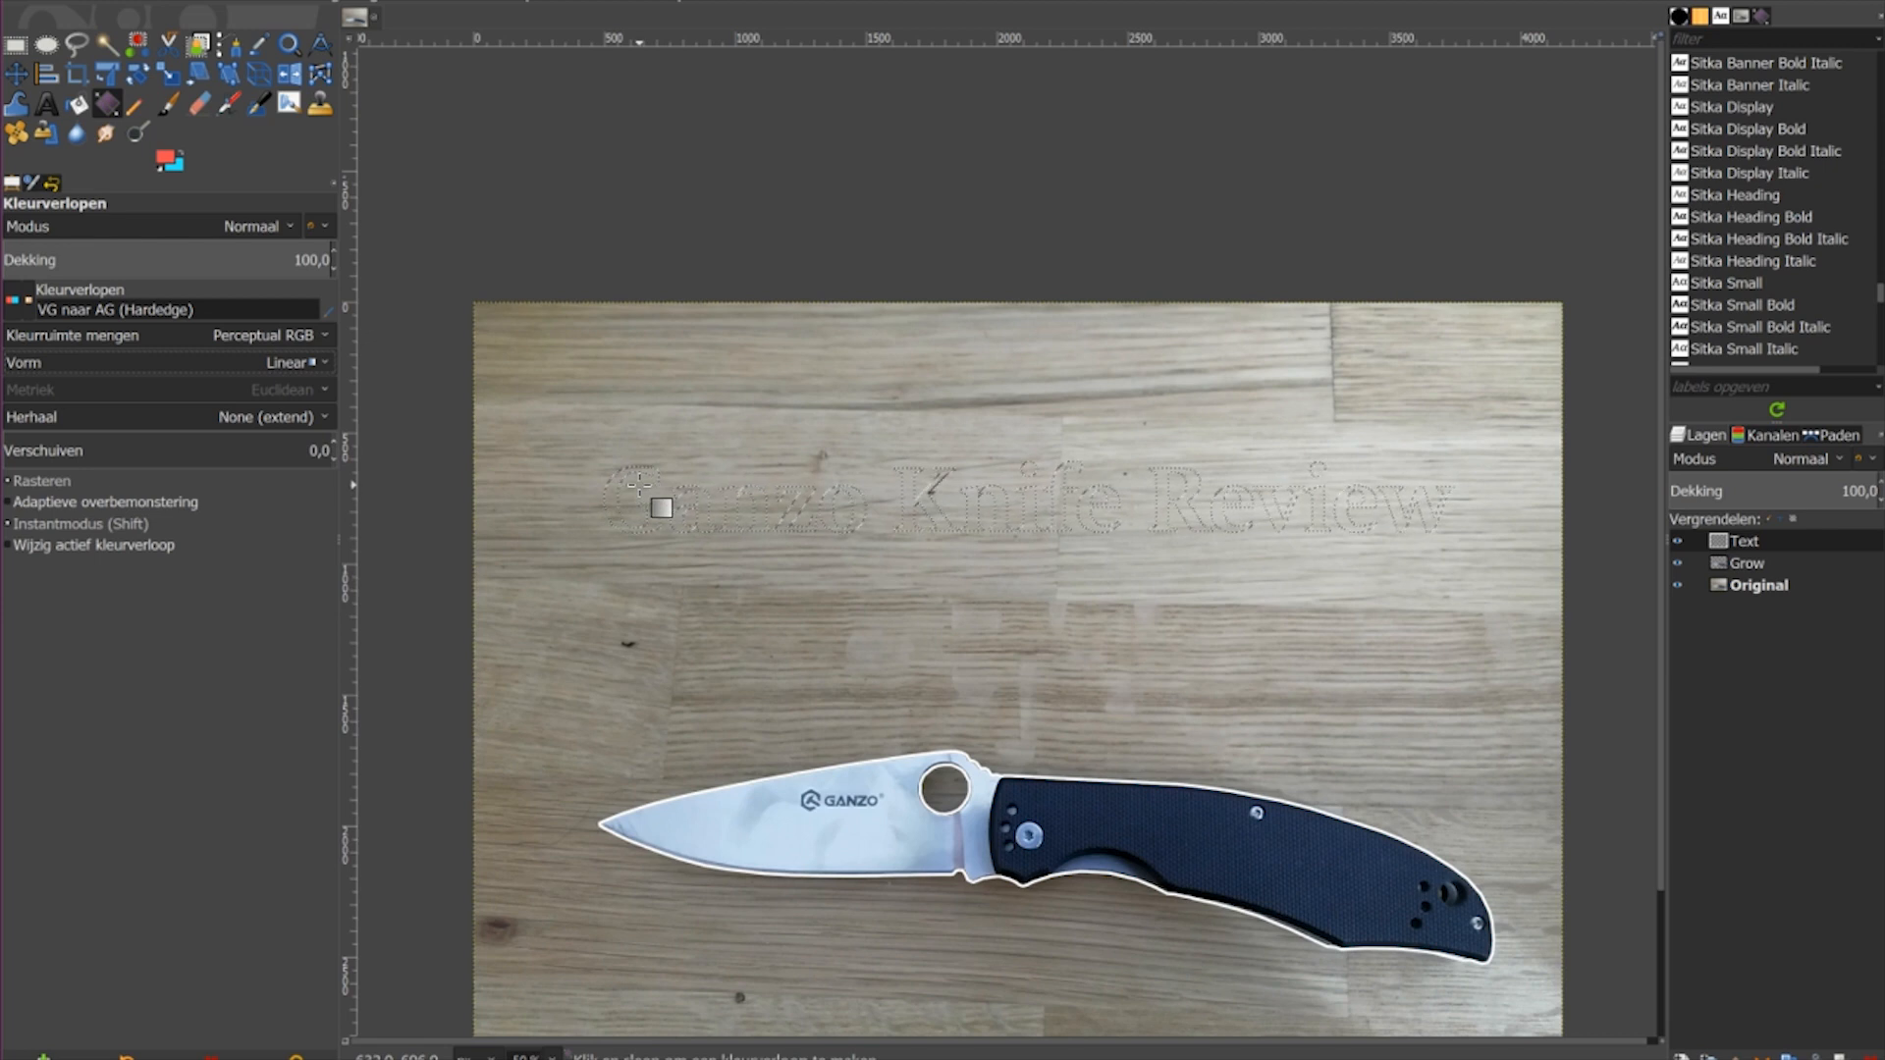
Step: Try a horizontal hard-edge gradient across the title selection, red at the start and blue at the end
{"action": "left_click_drag", "start_coordinate": [576, 495], "coordinate": [576, 495]}
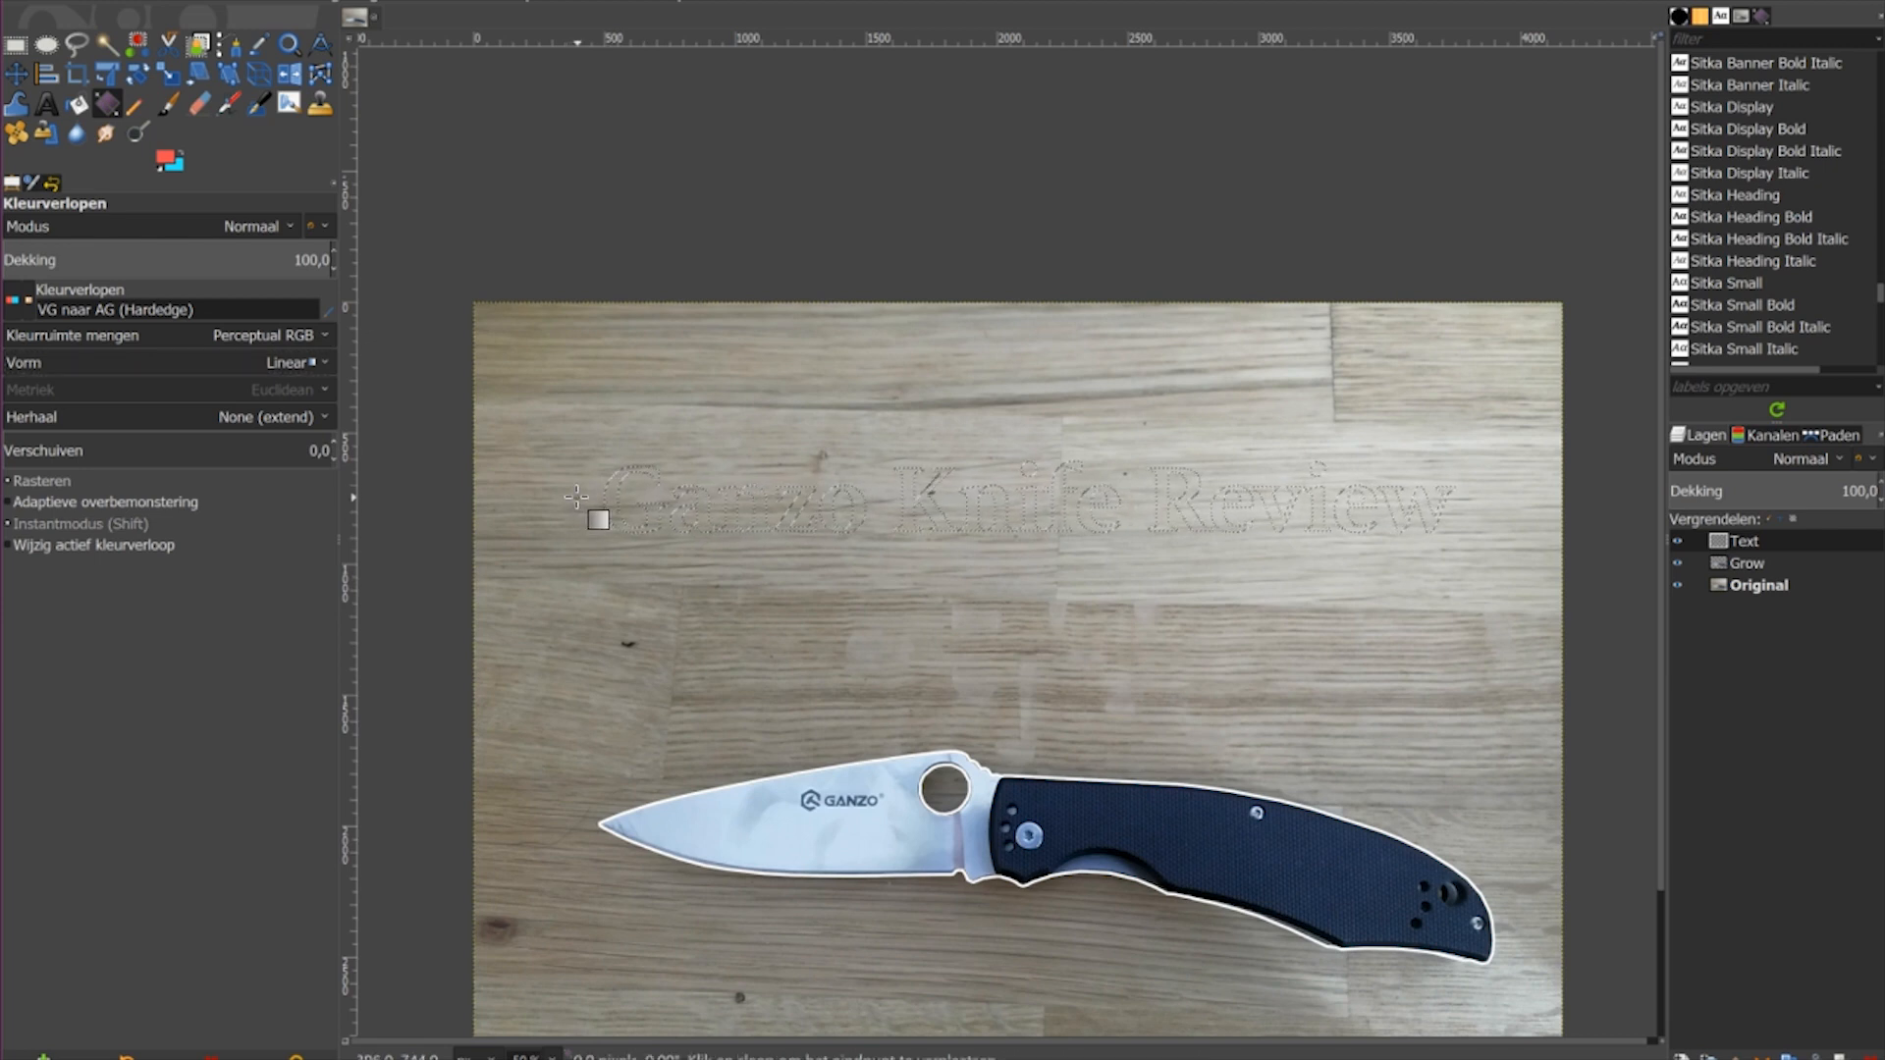
{"action": "left_click_drag", "start_coordinate": [576, 495], "coordinate": [1000, 507]}
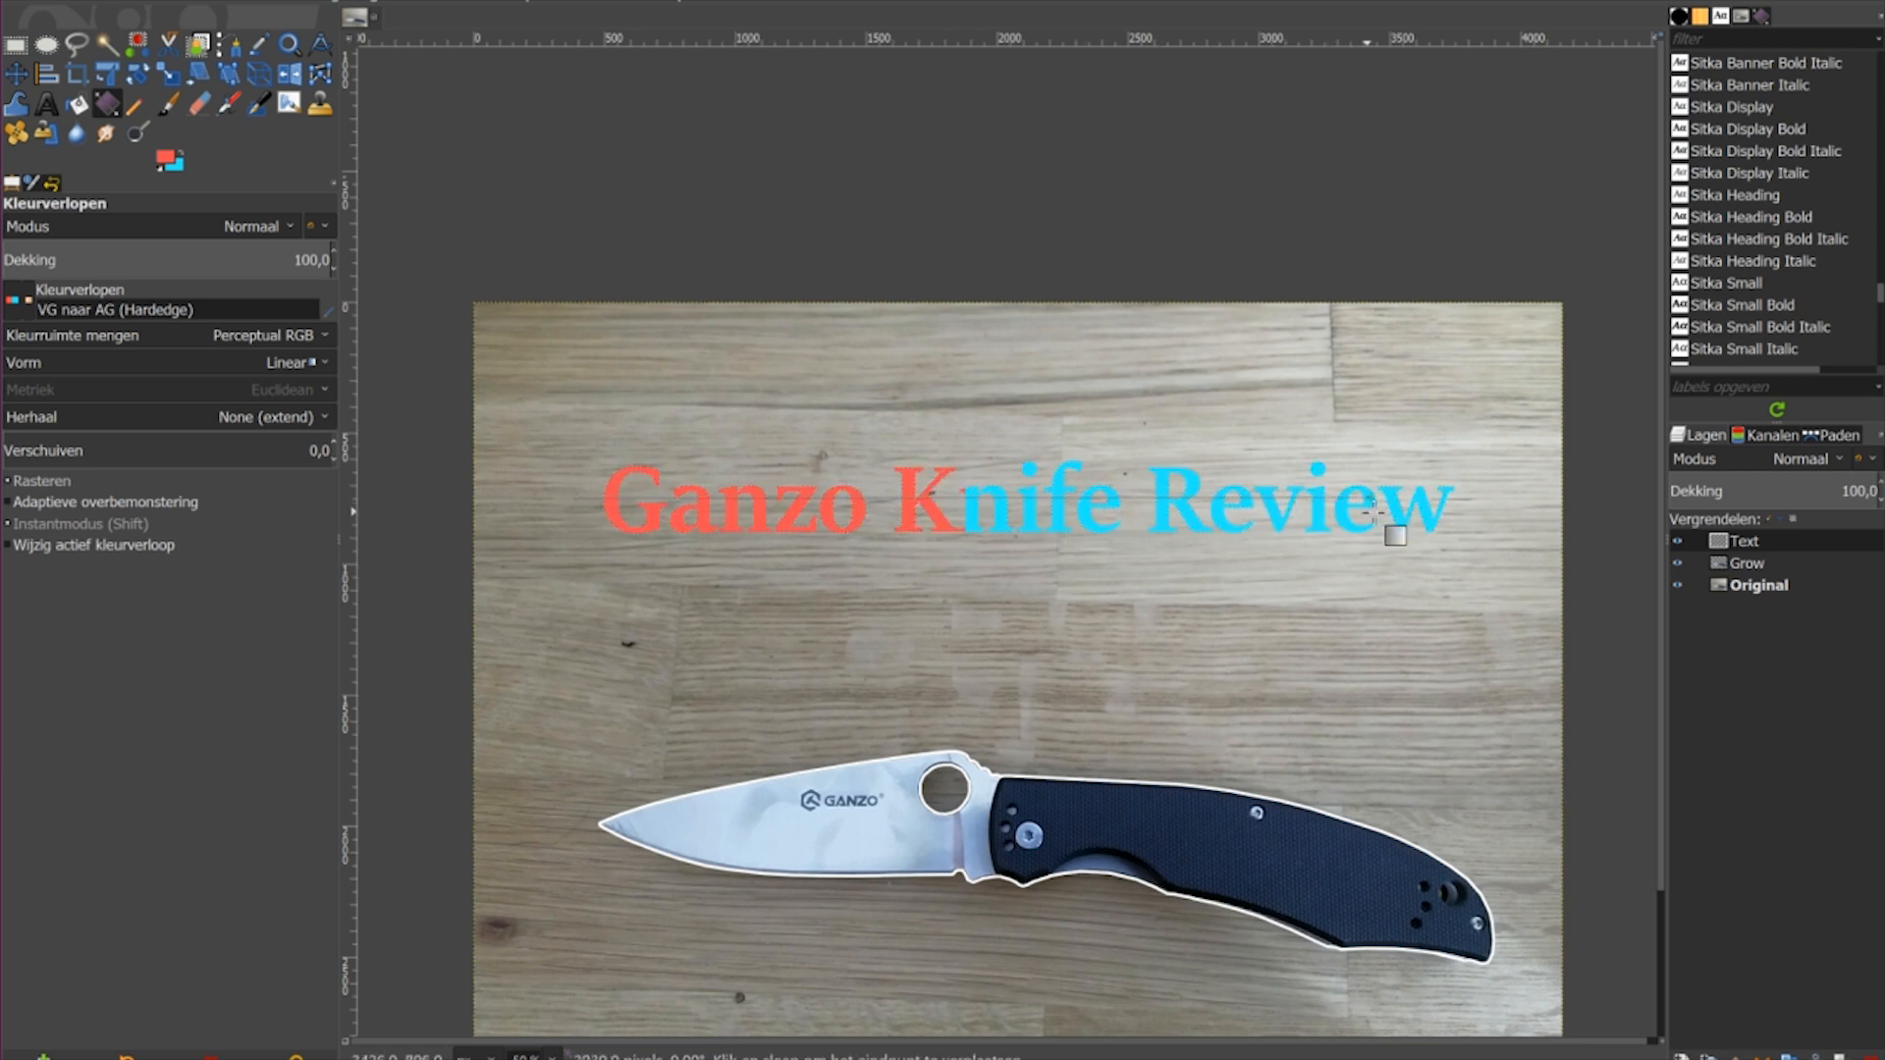
{"action": "left_click_drag", "start_coordinate": [1413, 512], "coordinate": [1414, 512]}
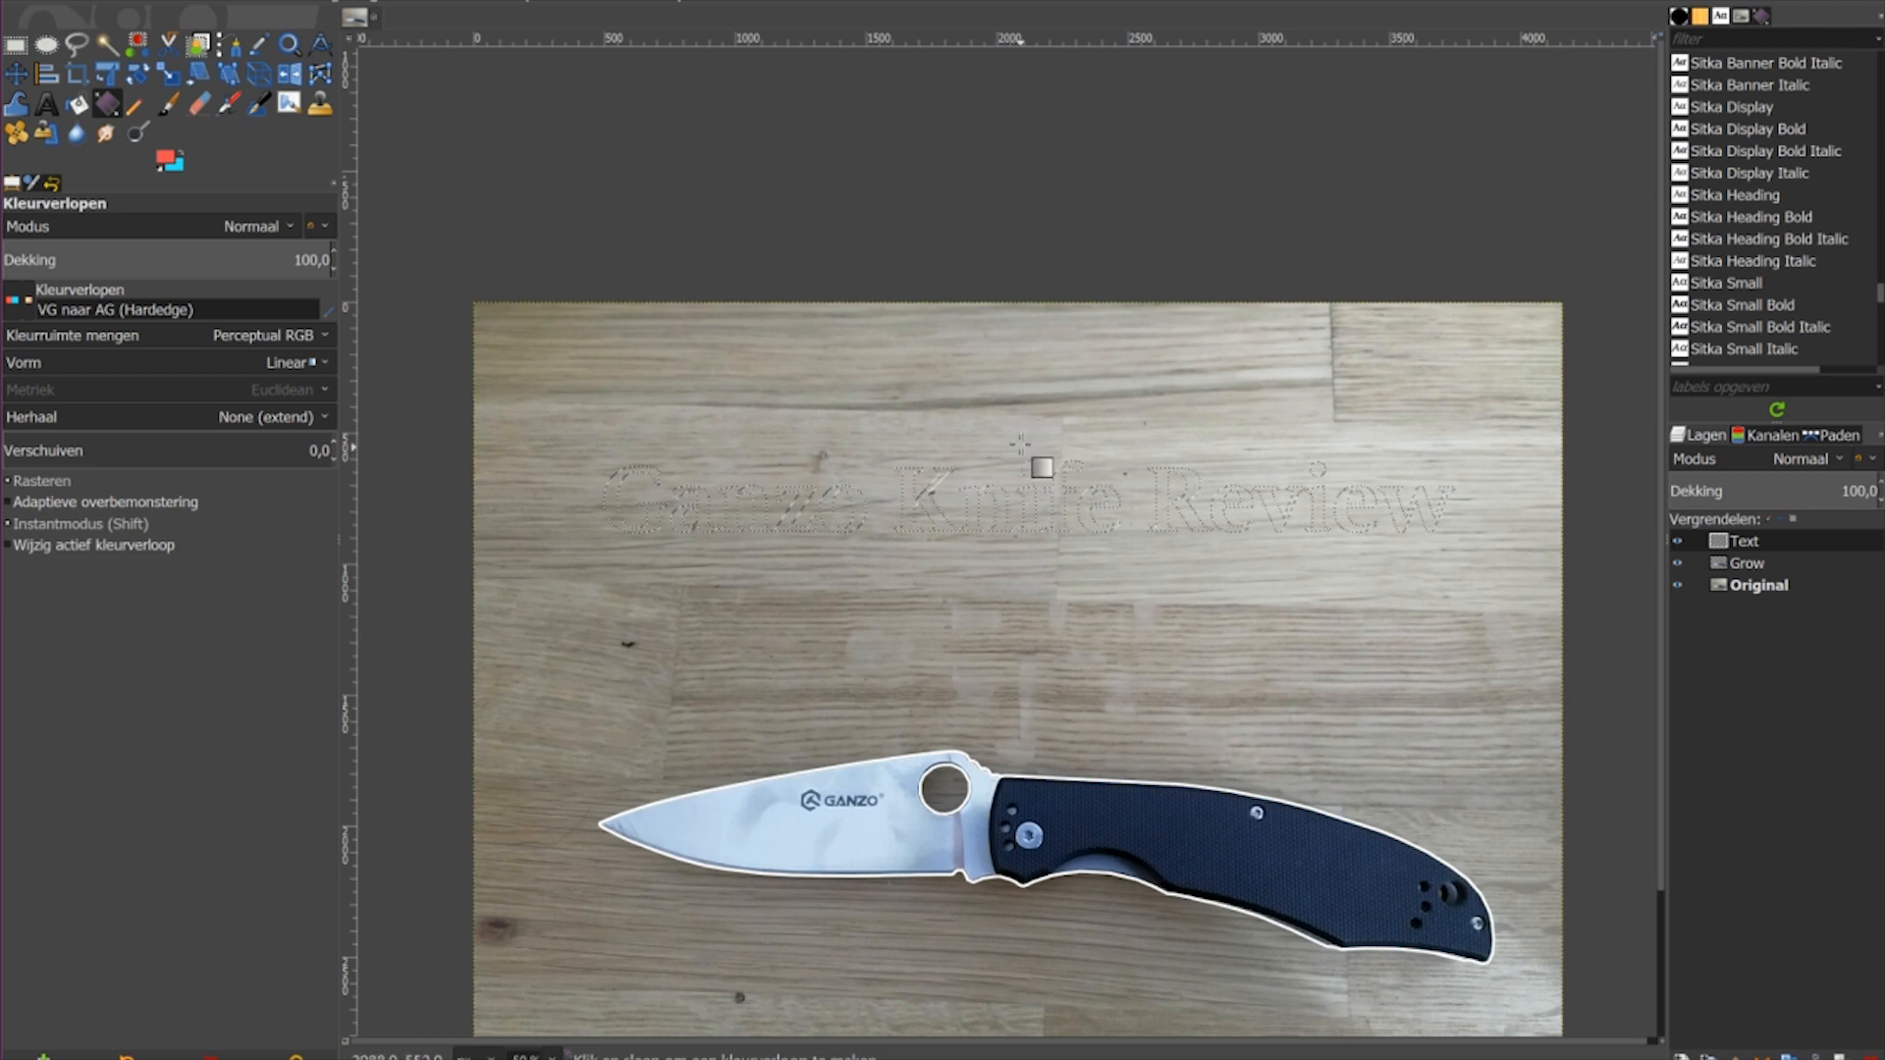
Step: Fill the title selection with a vertical hard-edge gradient, red in the upper part and blue along the lower part of the letters
{"action": "left_click_drag", "start_coordinate": [1031, 446], "coordinate": [1040, 526]}
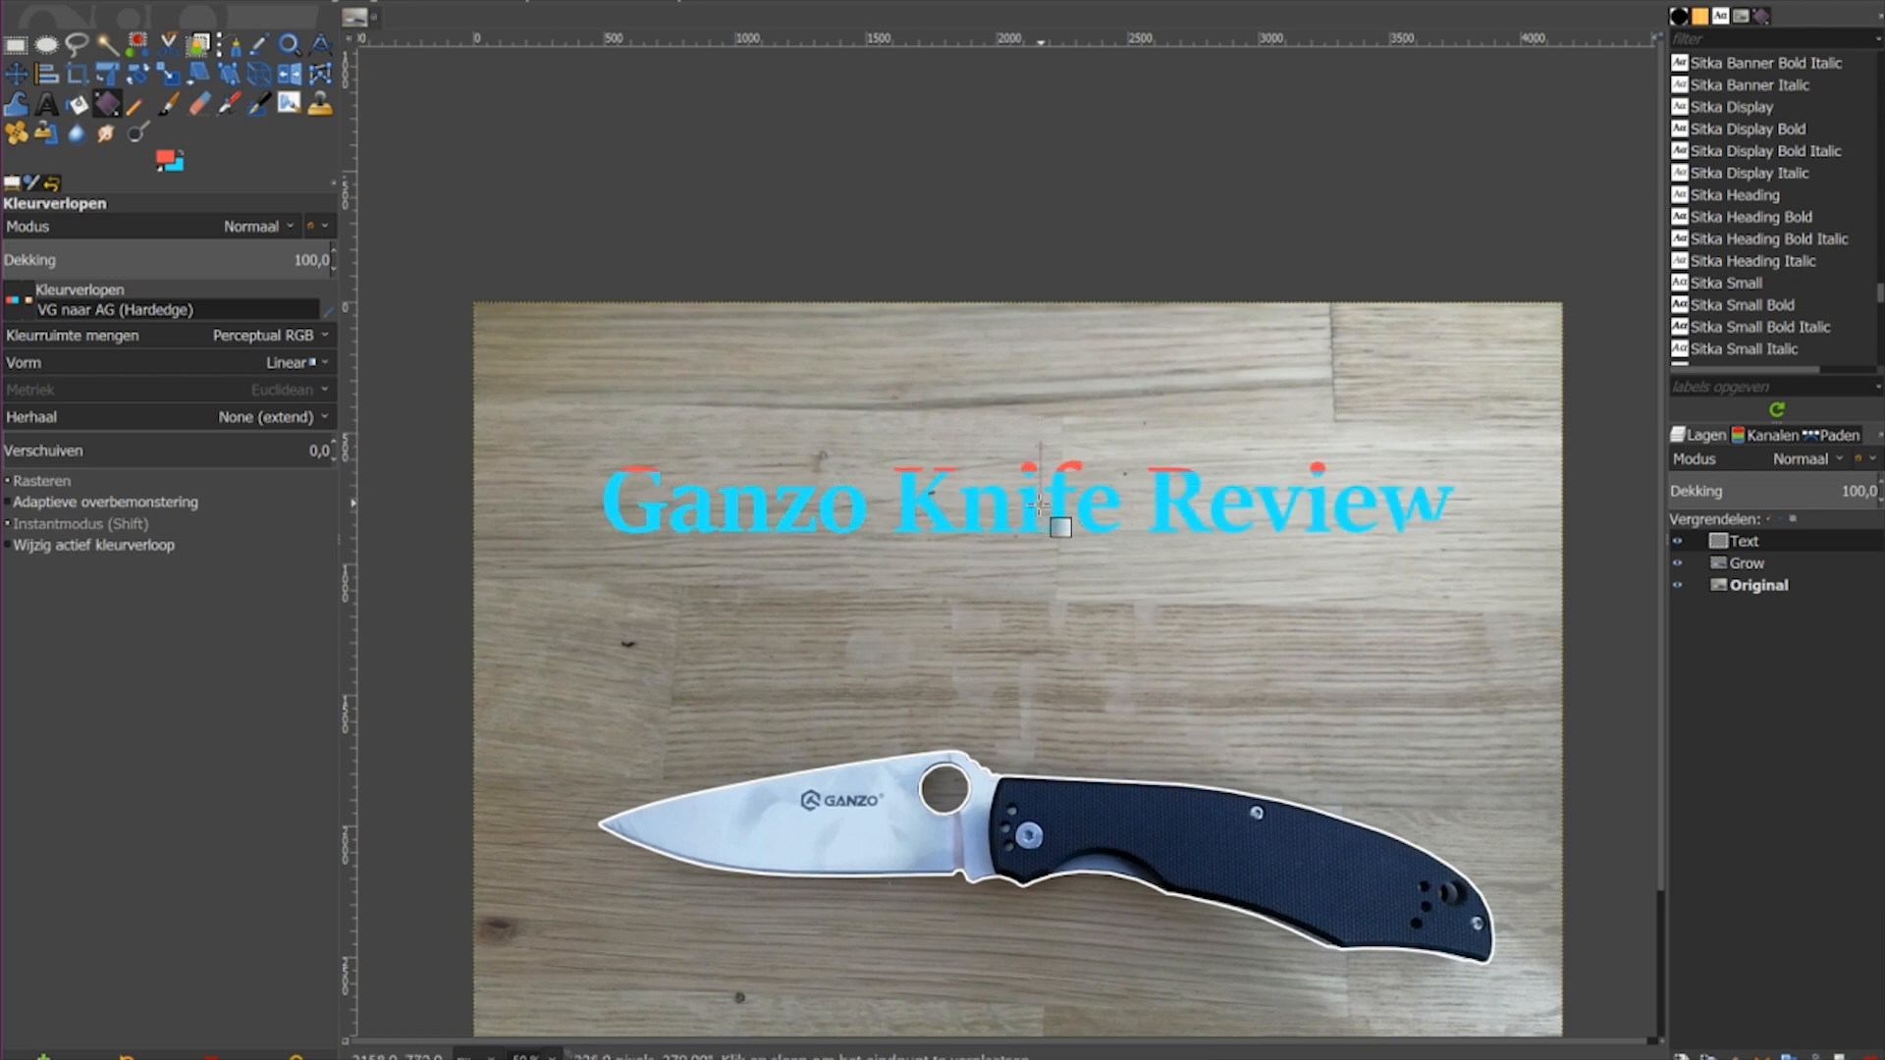
{"action": "left_click_drag", "start_coordinate": [1039, 561], "coordinate": [1038, 565]}
{"action": "key", "text": "Return"}
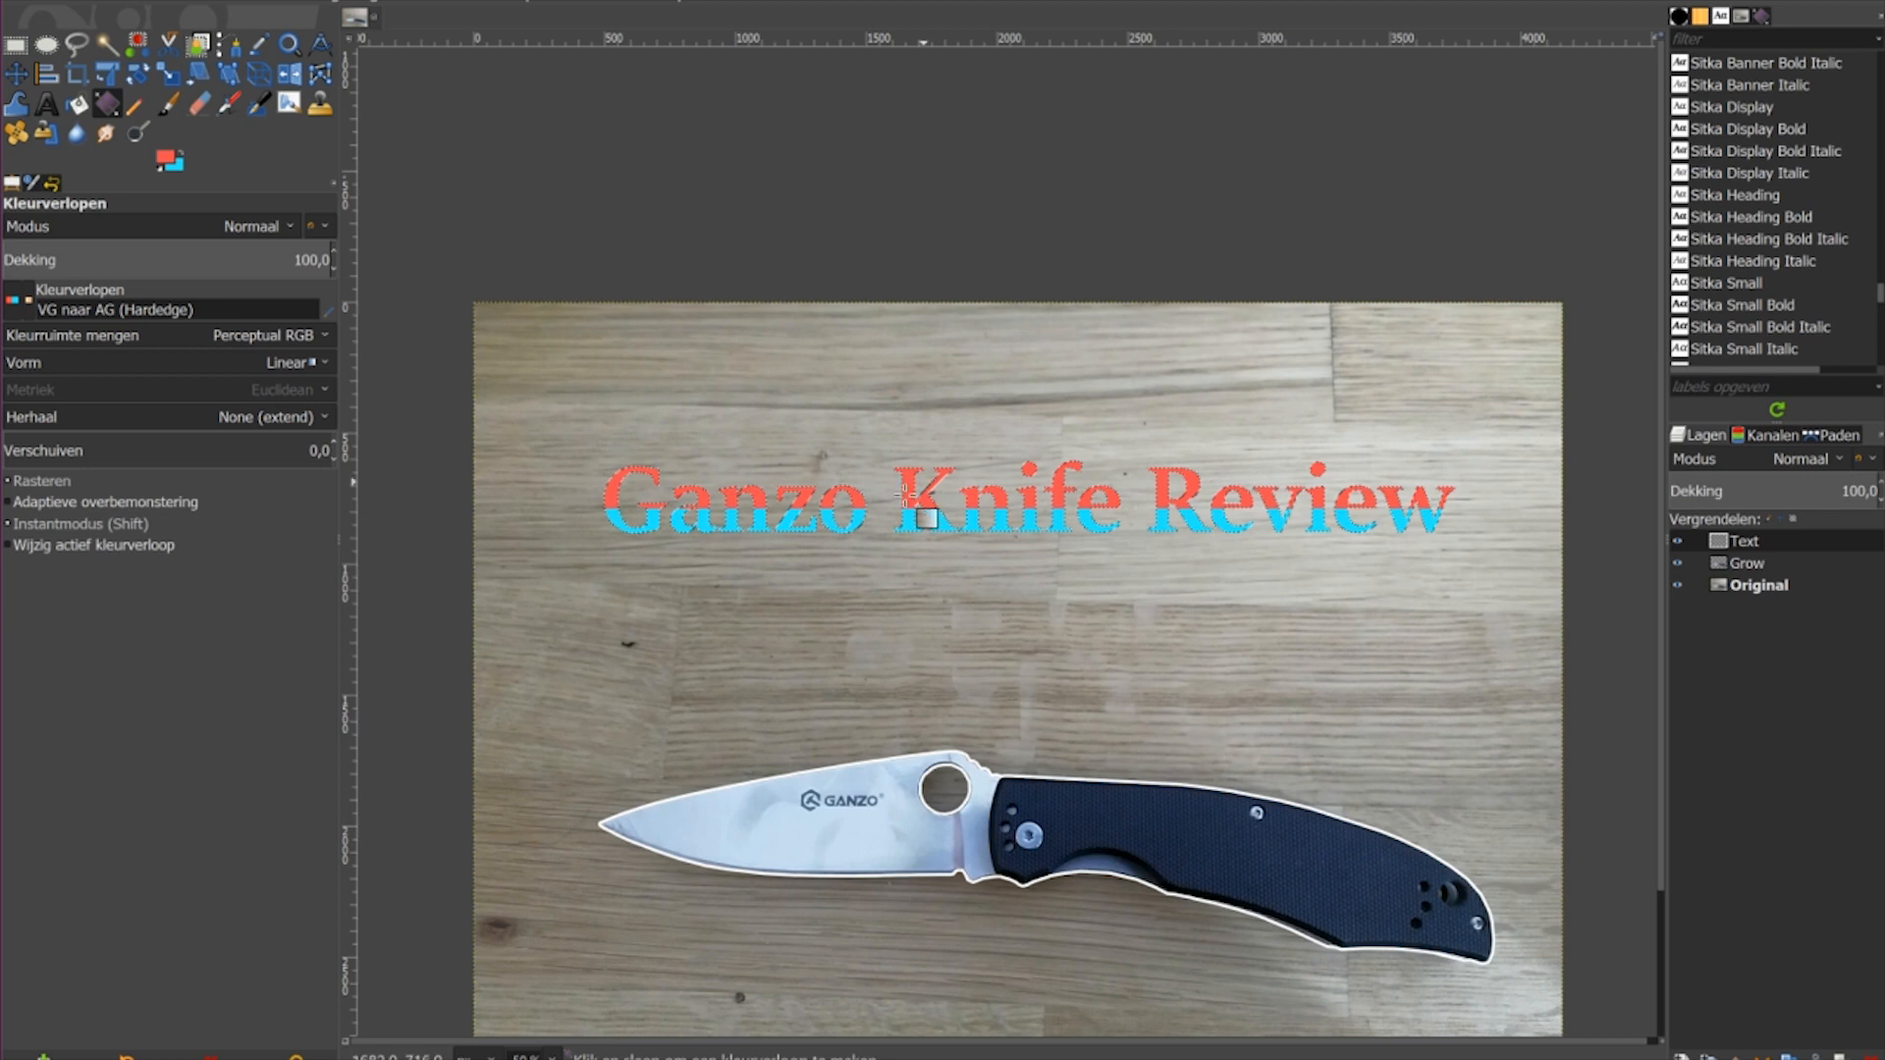
Step: Select the Text layer's alpha and paste a copy of the lettering as a new layer in place
{"action": "right_click", "coordinate": [1745, 534]}
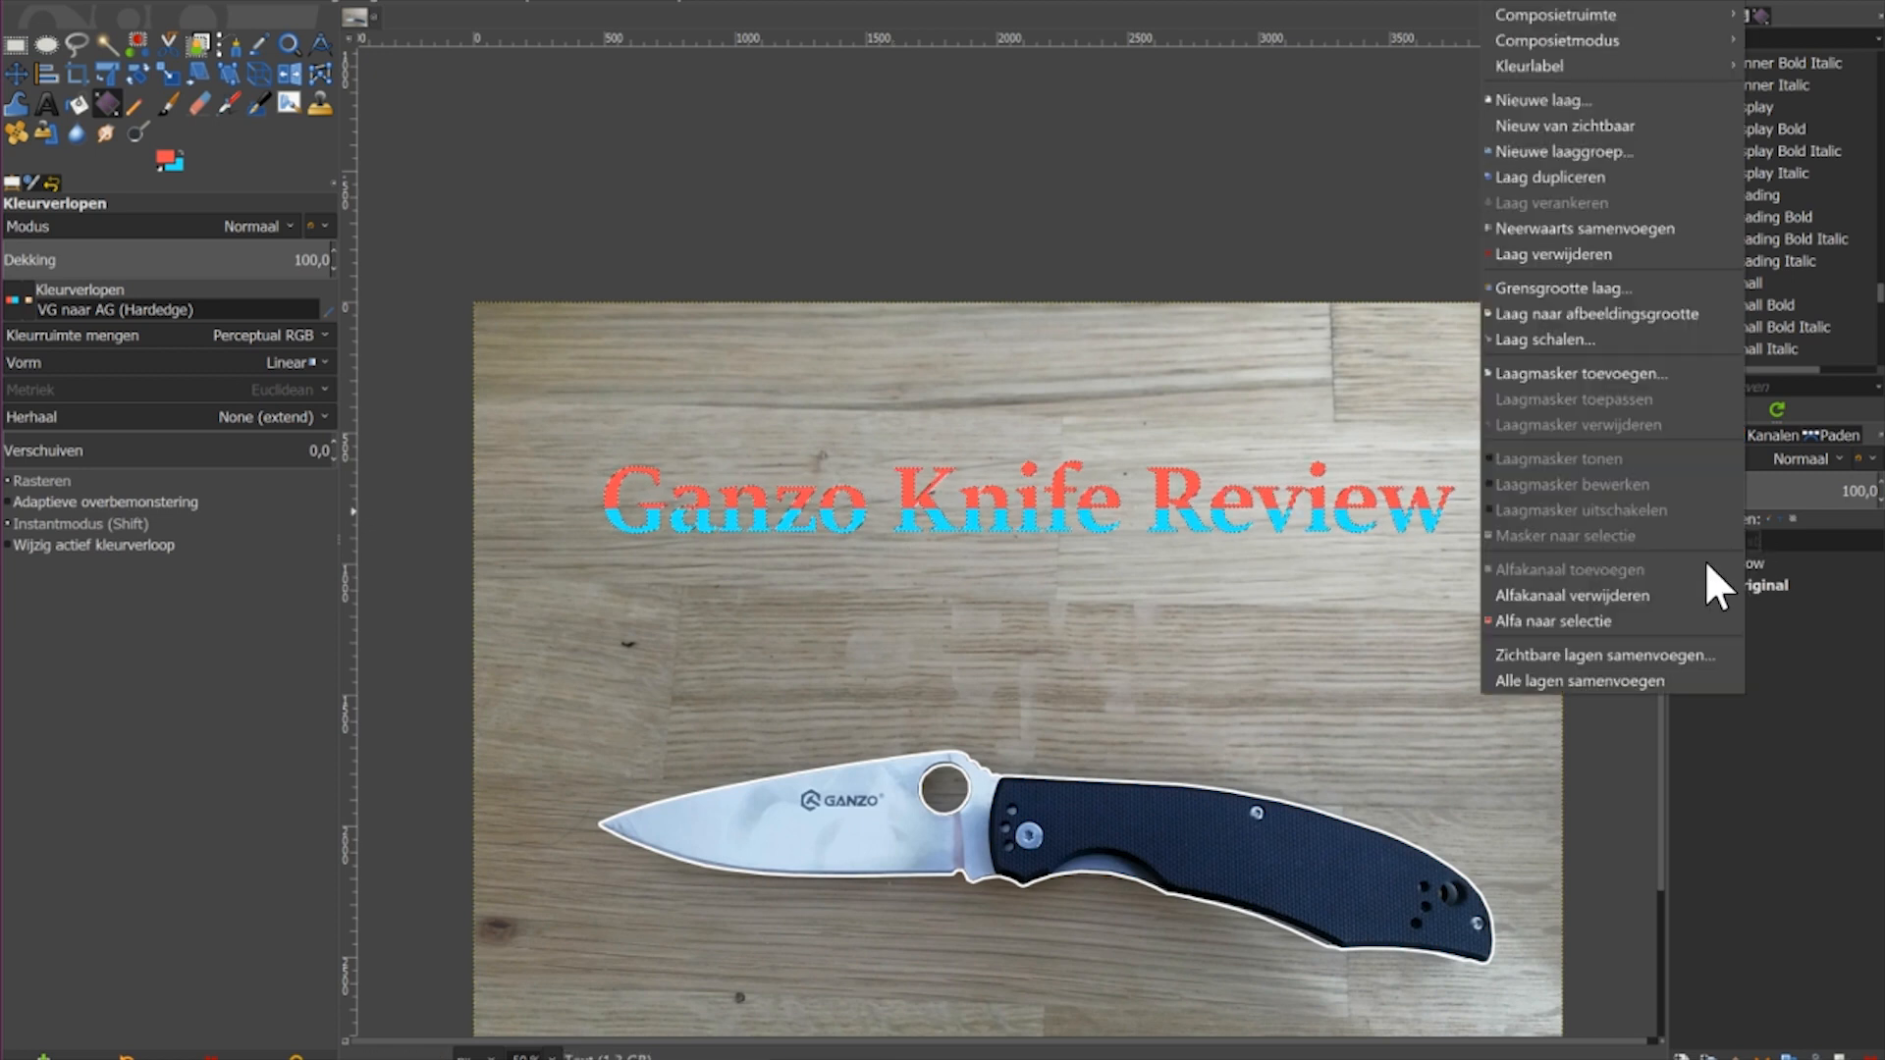
{"action": "left_click", "coordinate": [1528, 620]}
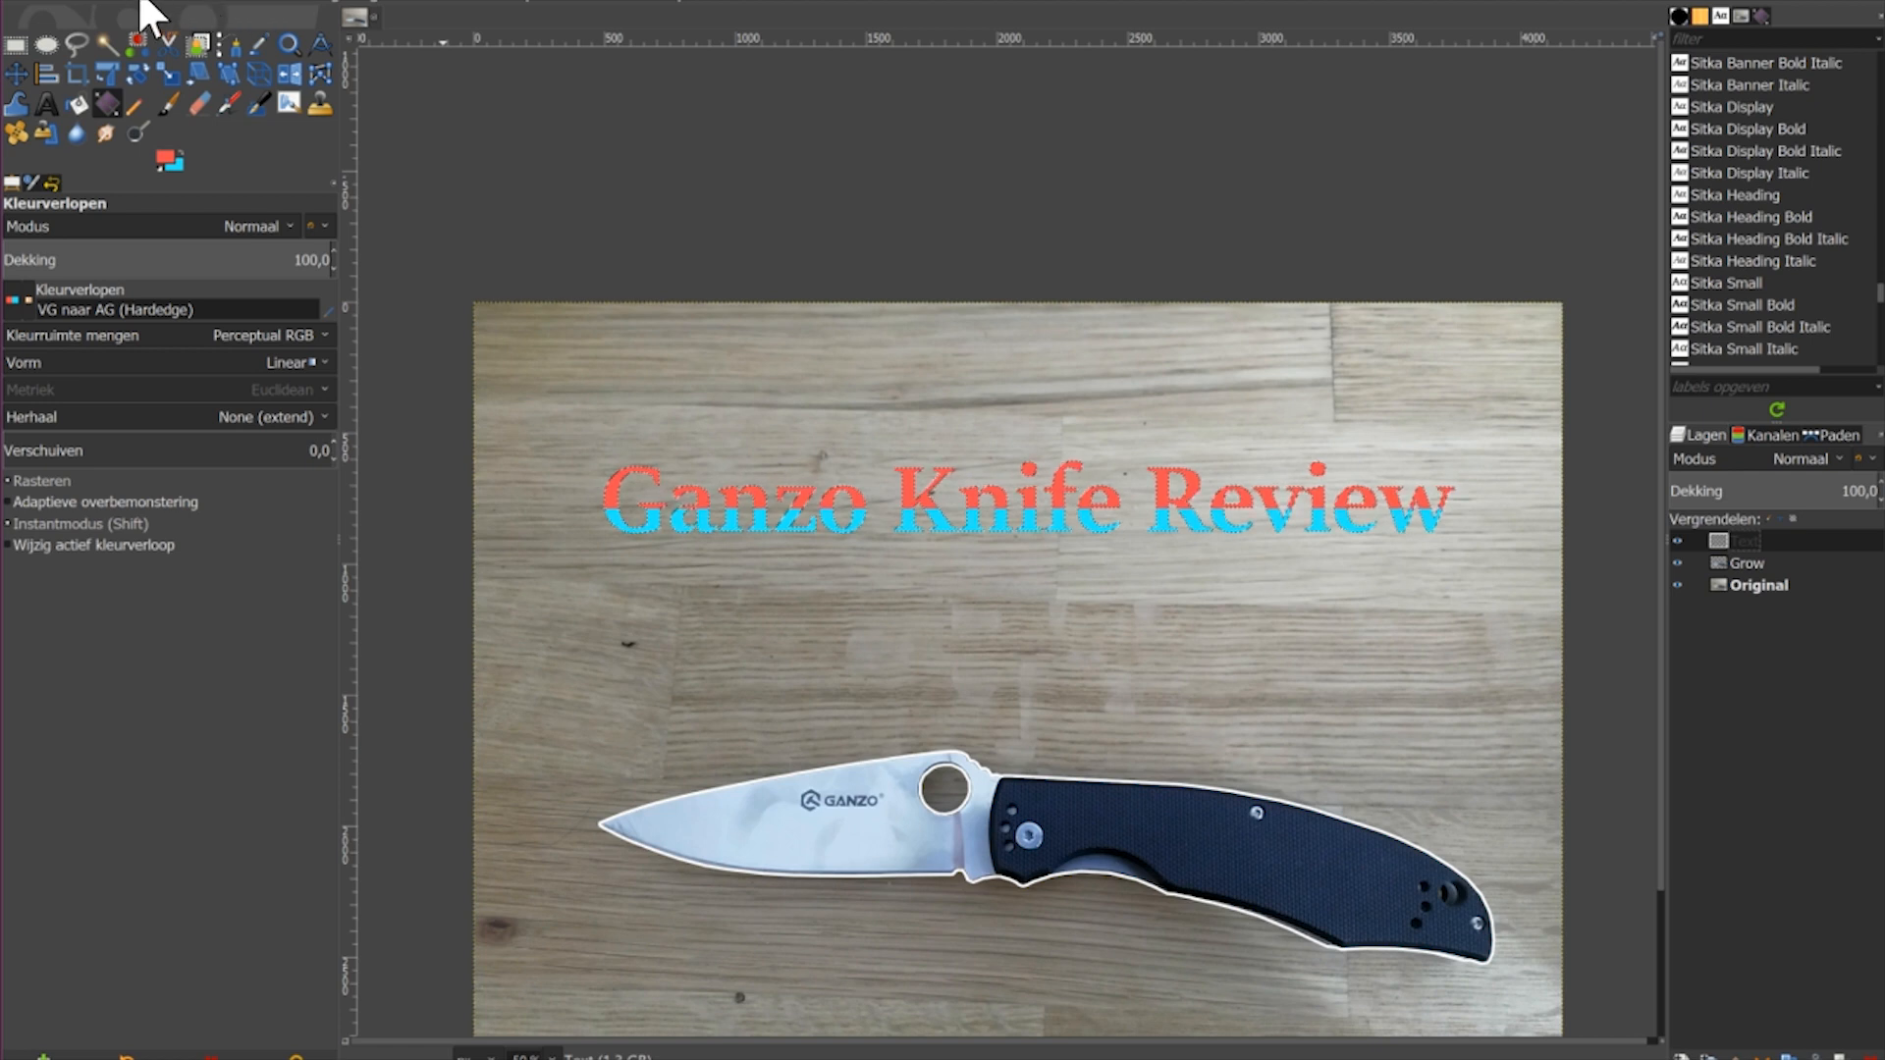
{"action": "left_click", "coordinate": [98, 5]}
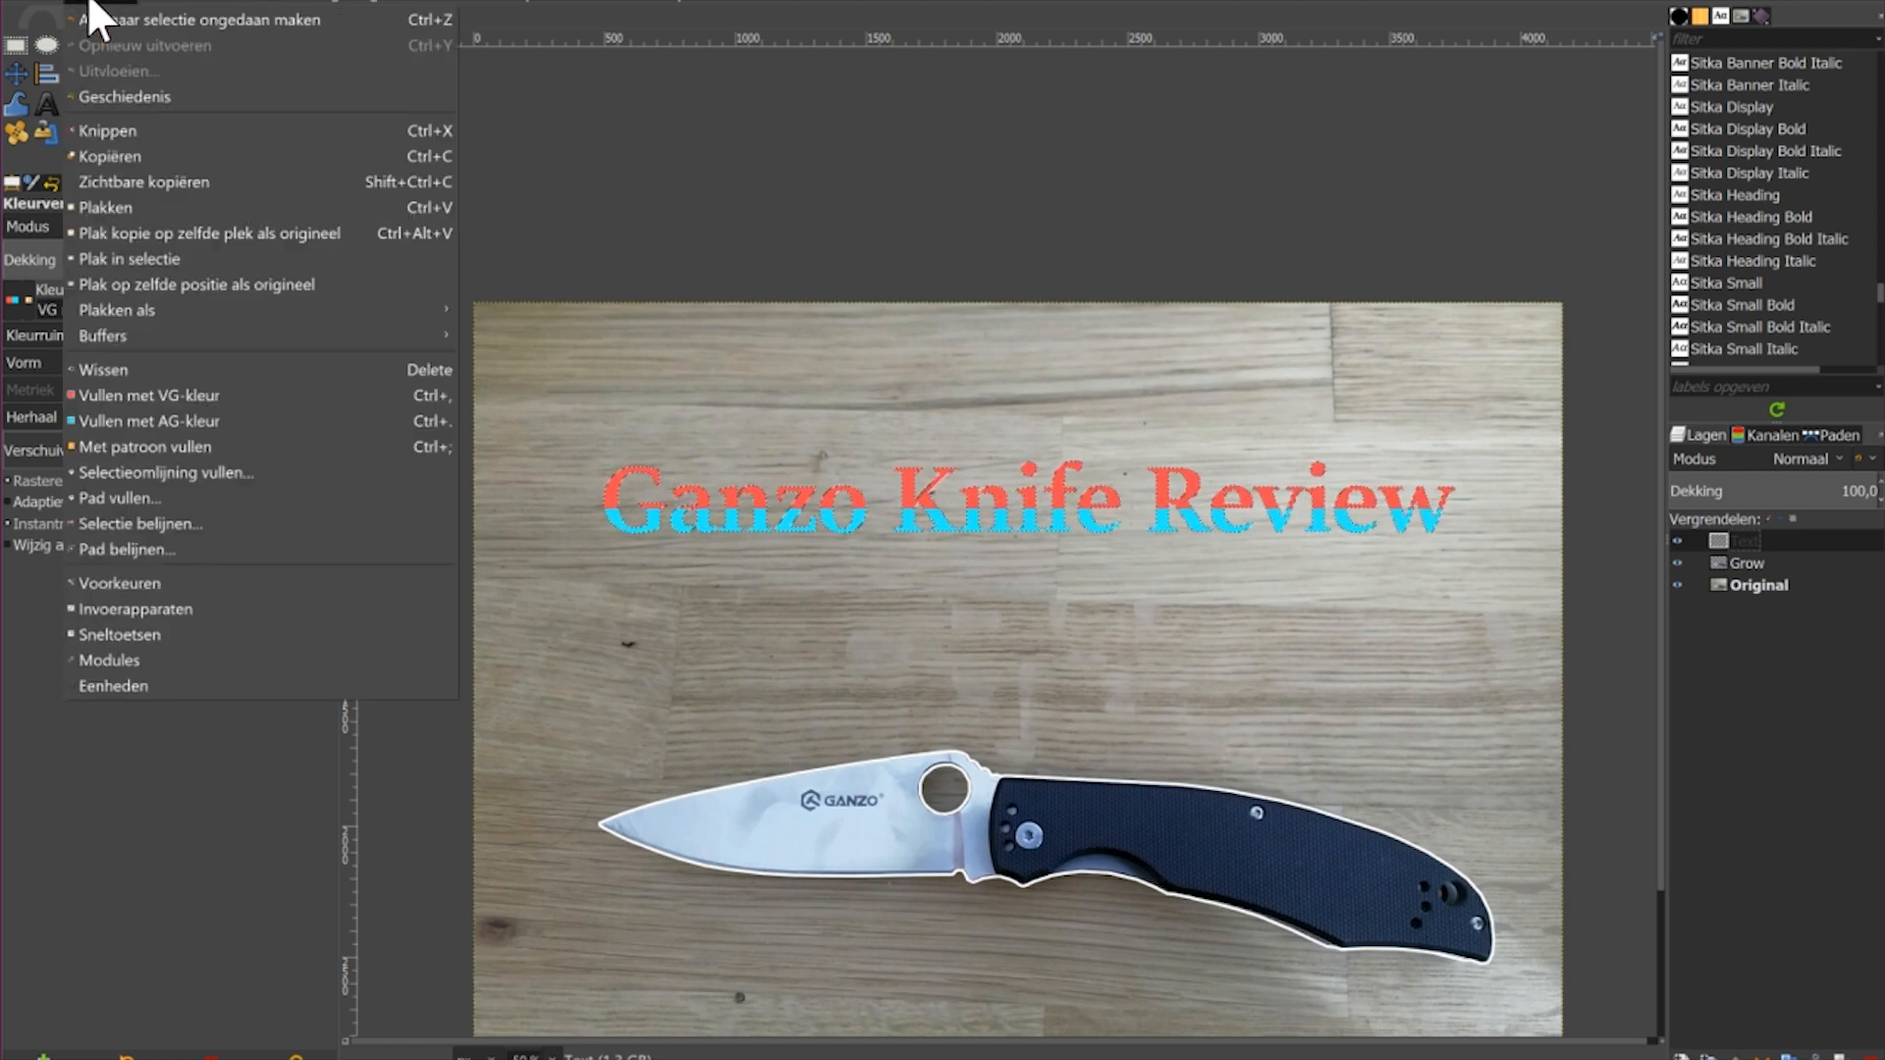
{"action": "left_click", "coordinate": [100, 157]}
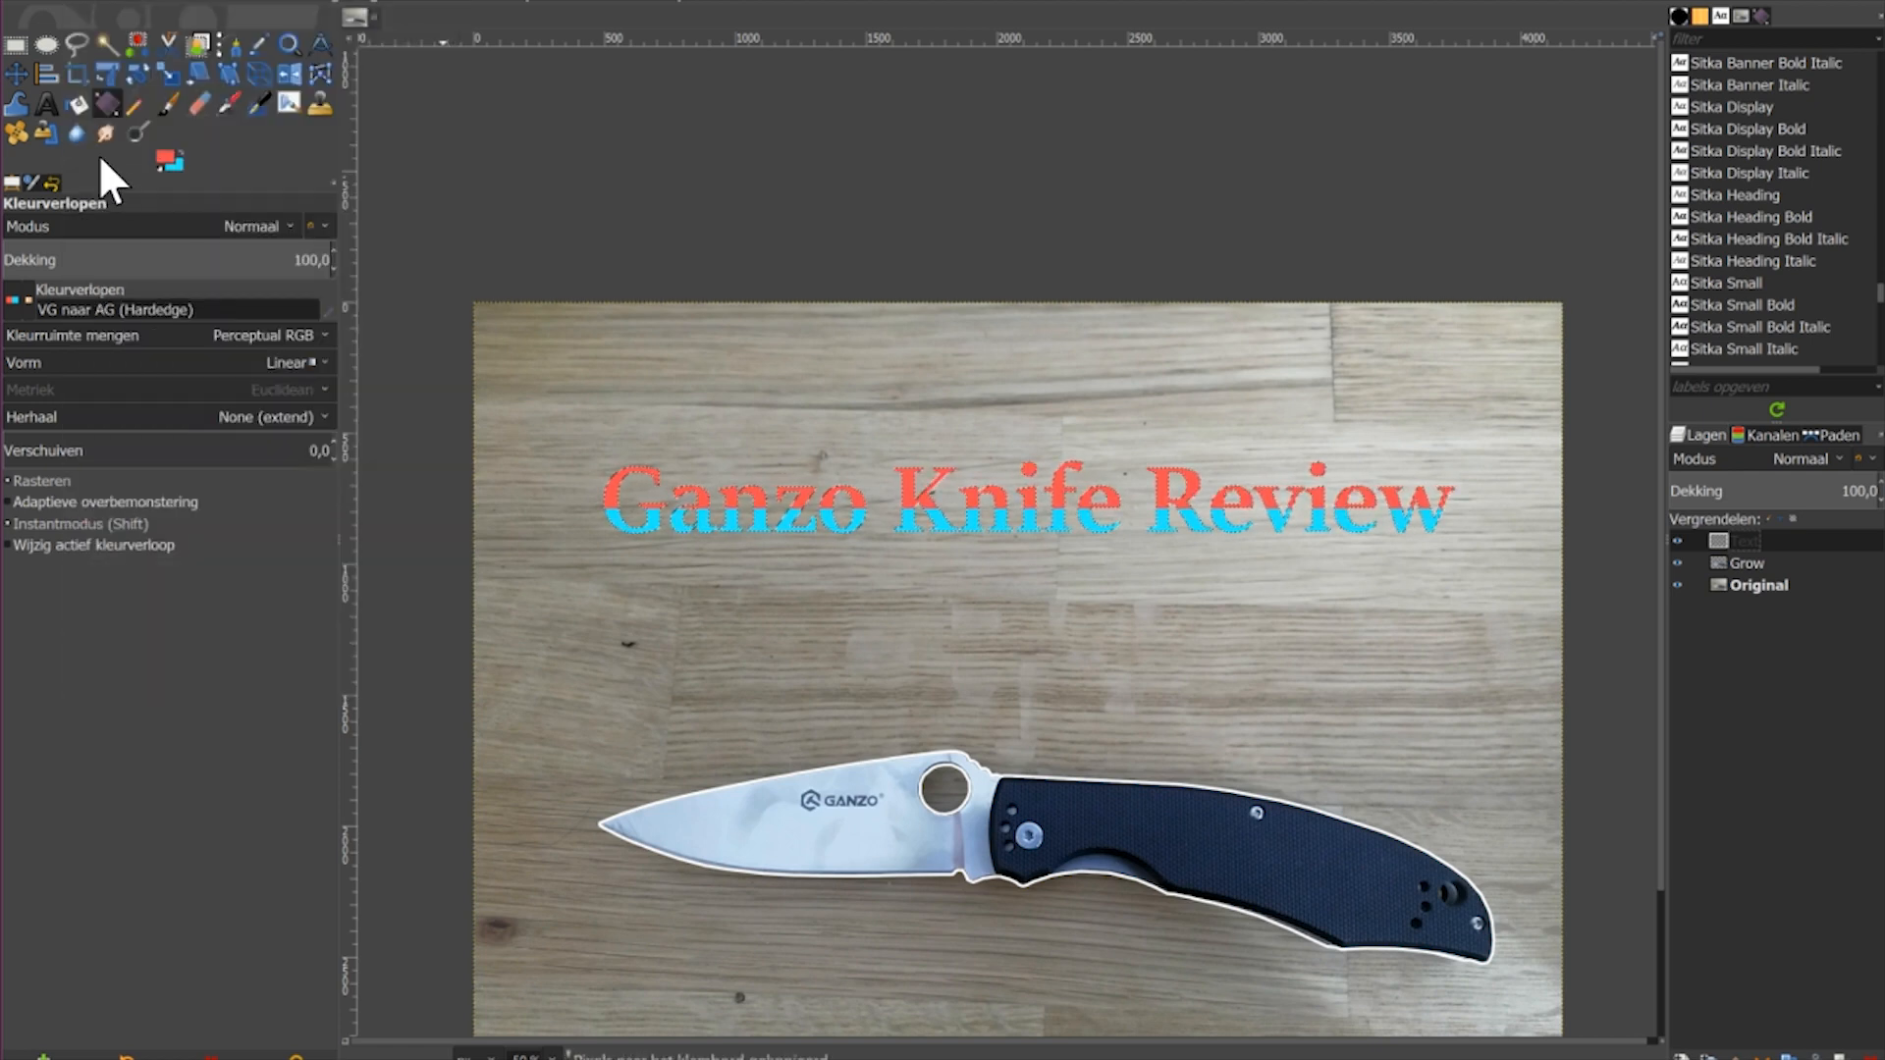
{"action": "left_click", "coordinate": [104, 6]}
{"action": "mouse_move", "coordinate": [112, 306]}
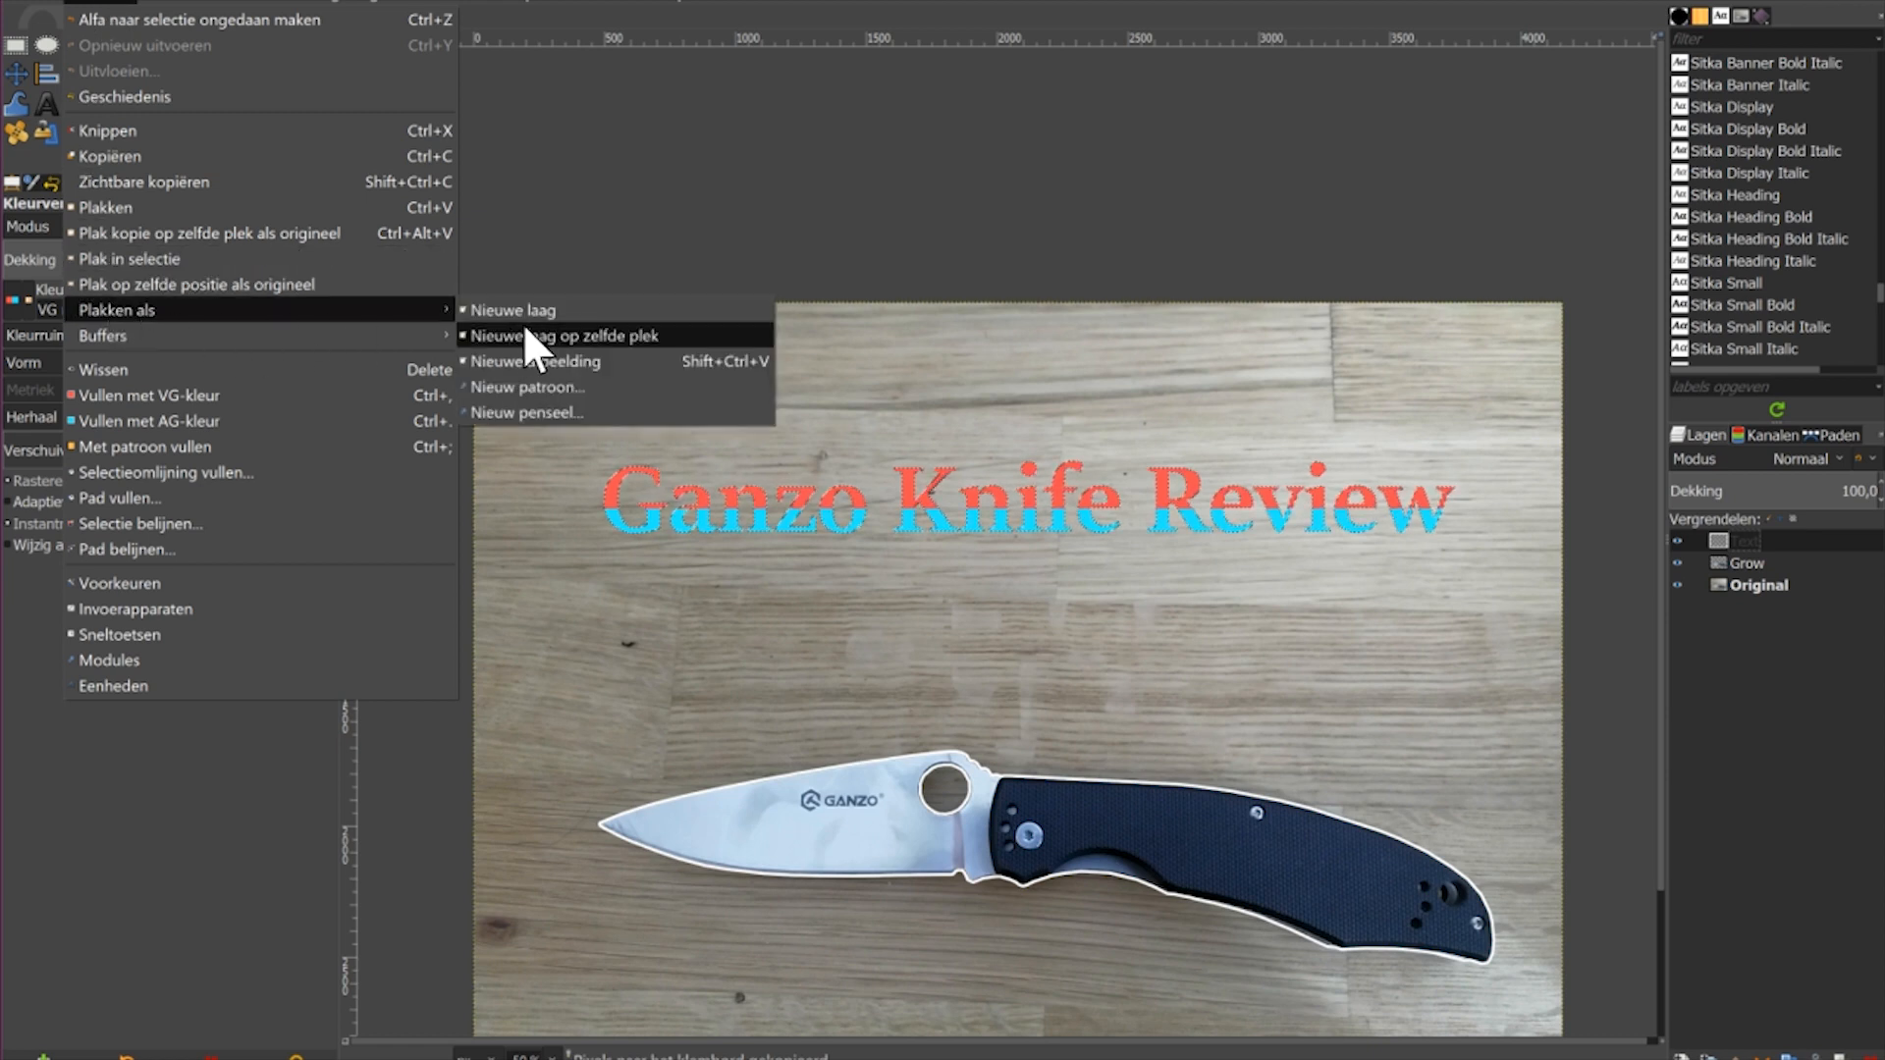
{"action": "left_click", "coordinate": [546, 311]}
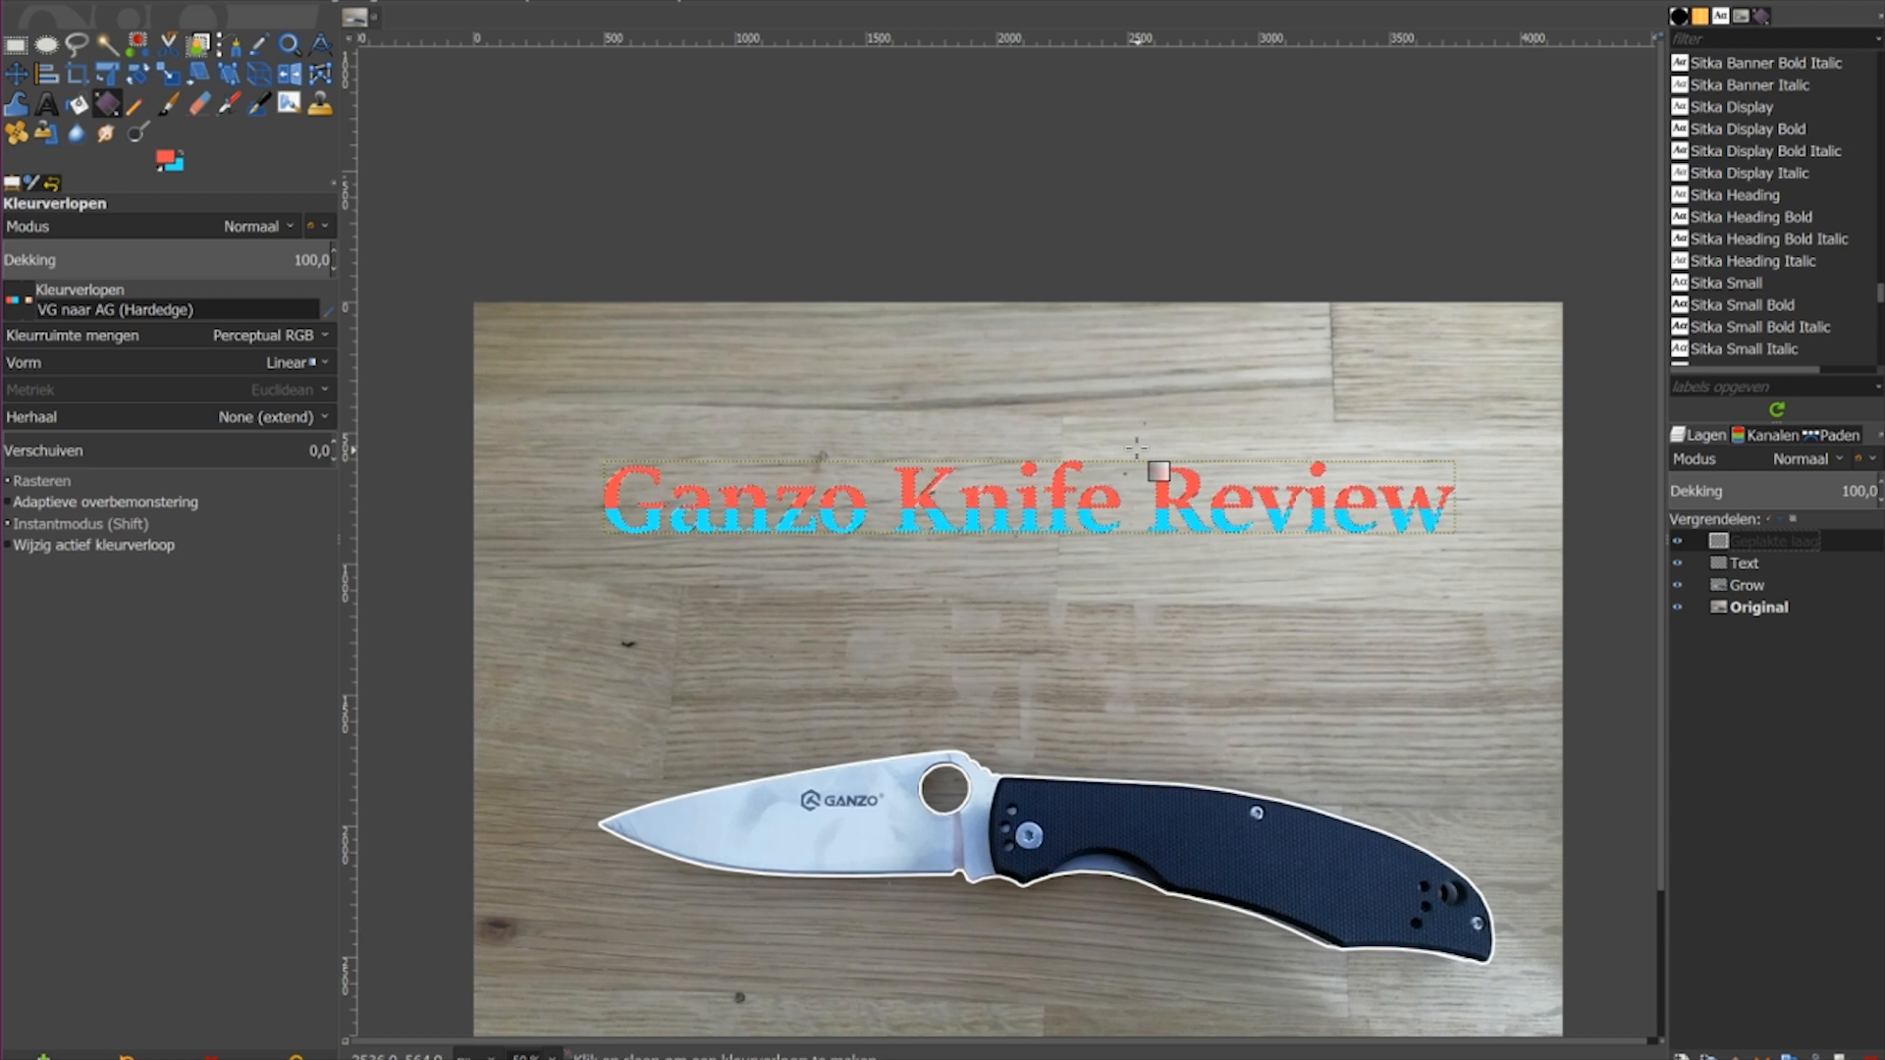
Step: Rename the pasted layer as Drop shadow
{"action": "double_click", "coordinate": [1789, 538]}
{"action": "key", "text": "ctrl+a"}
{"action": "type", "text": "Drop shadow"}
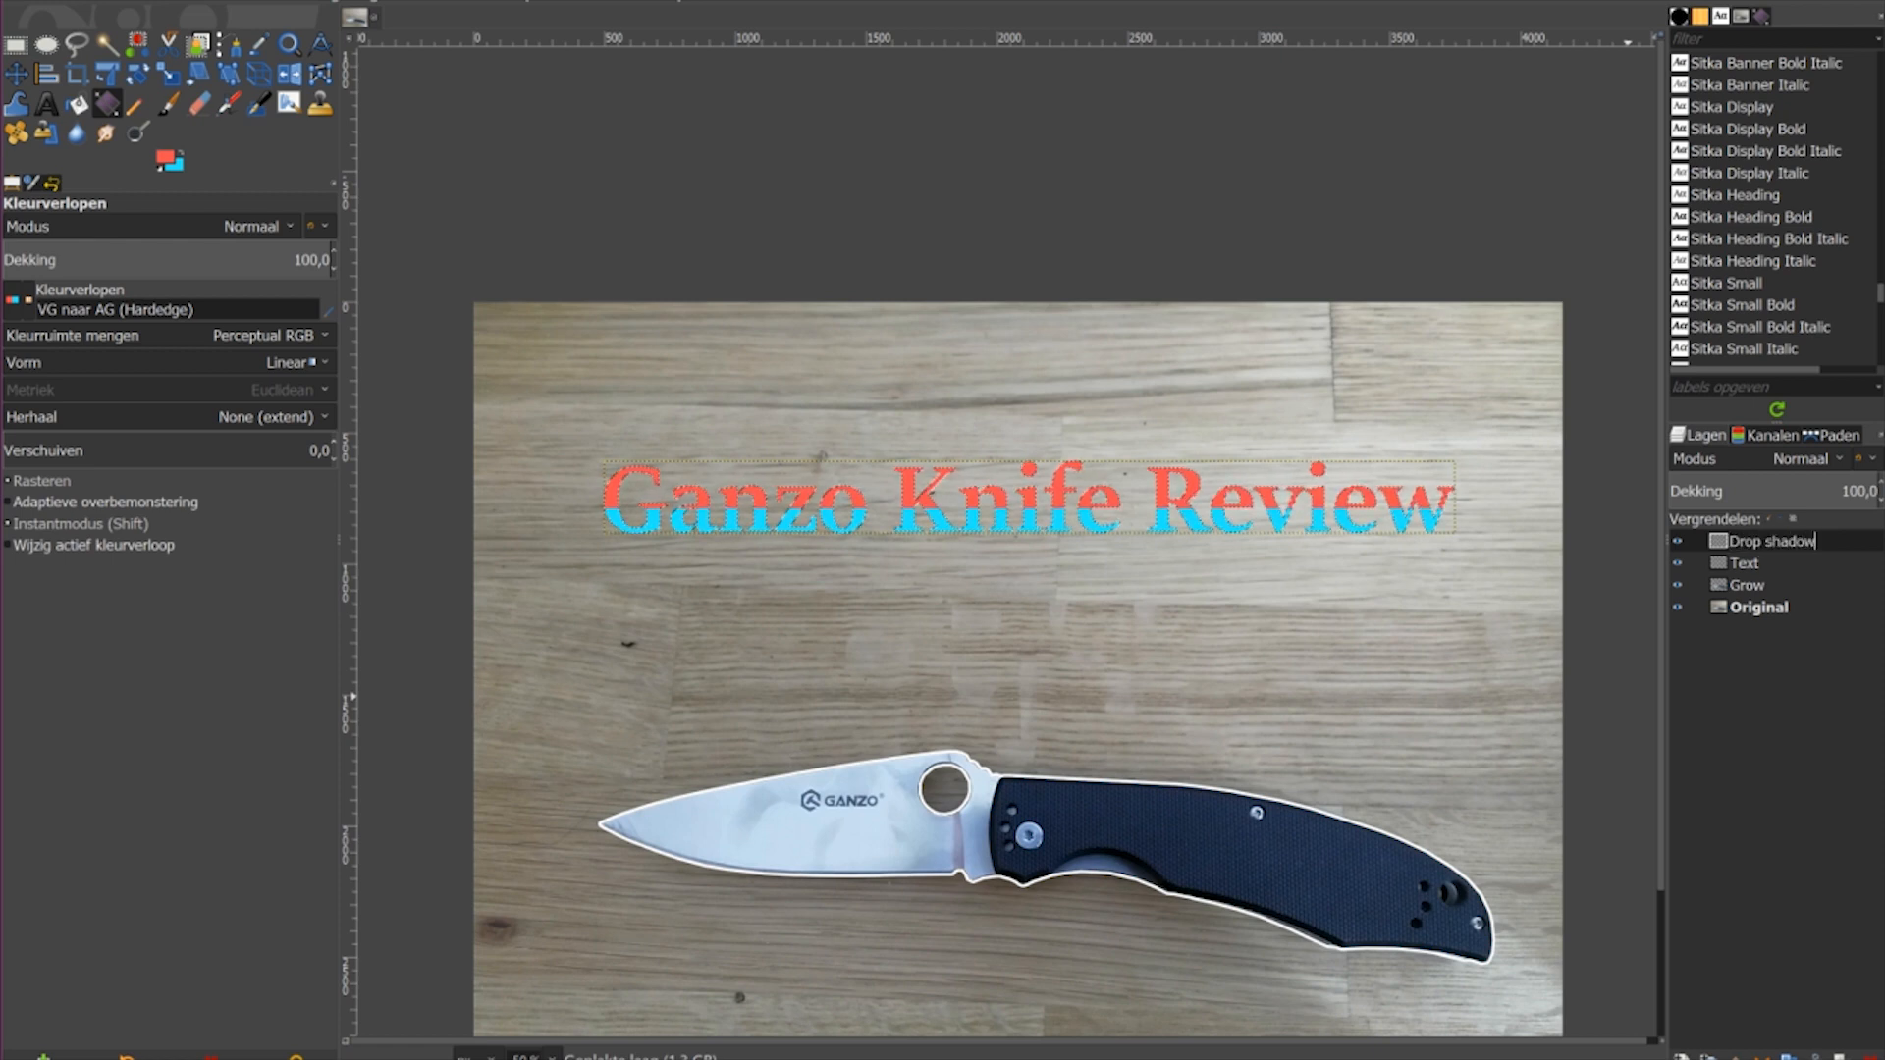
{"action": "key", "text": "Return"}
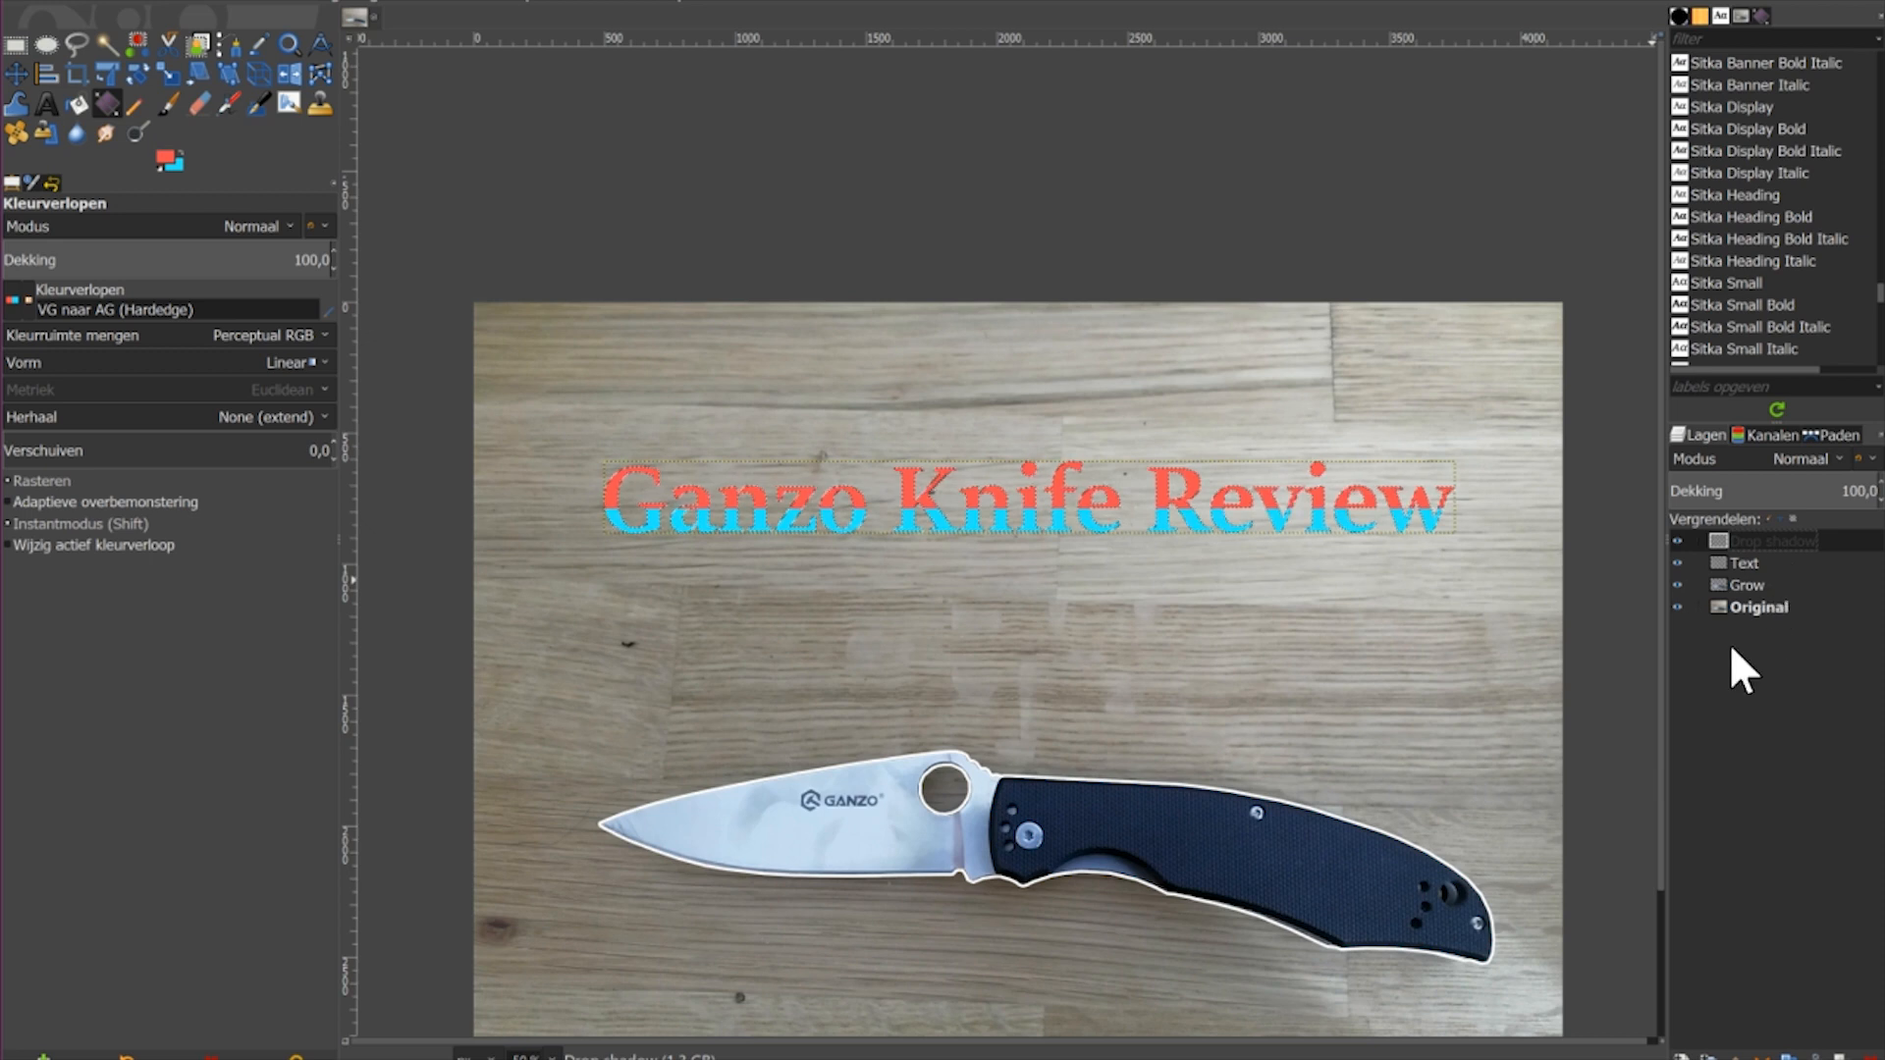
Step: Set the foreground colour to black 000000 and fill the selected lettering on the Drop shadow layer with it
{"action": "left_click", "coordinate": [163, 157]}
{"action": "left_click", "coordinate": [342, 385]}
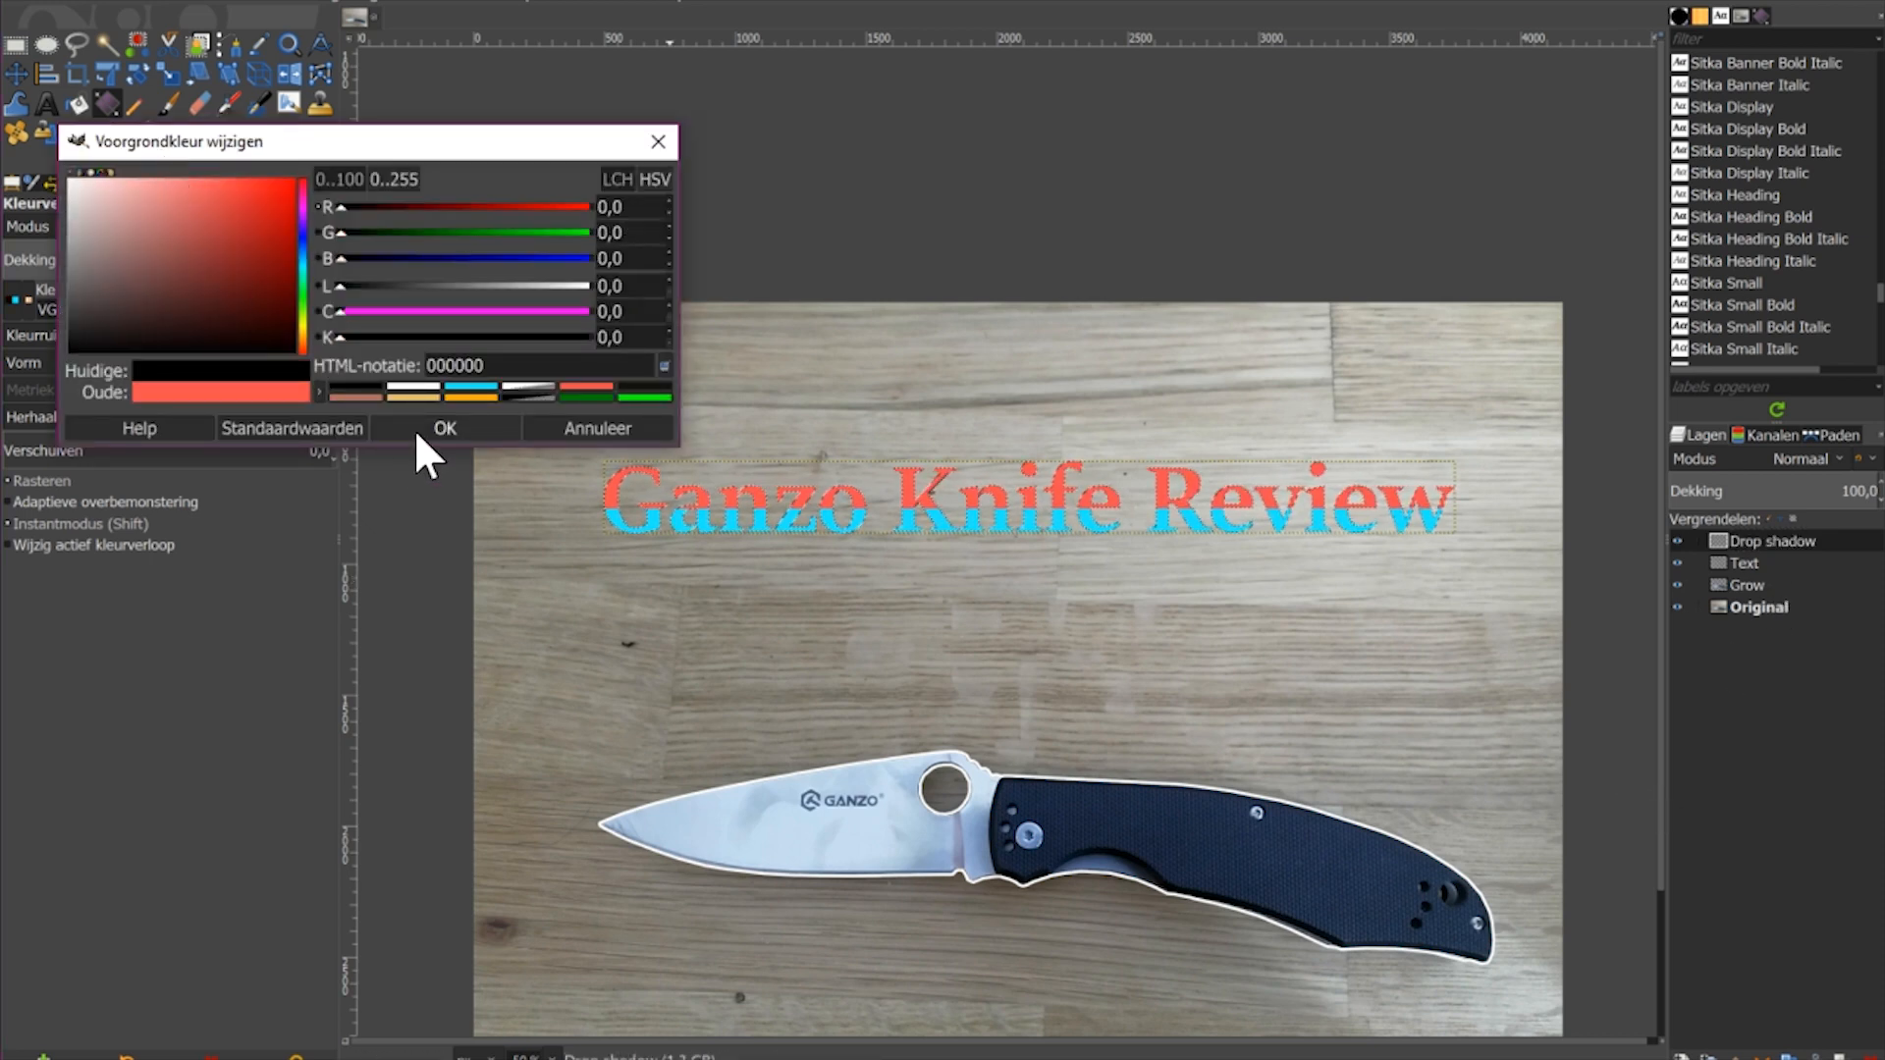
{"action": "left_click", "coordinate": [417, 428]}
{"action": "left_click", "coordinate": [126, 6]}
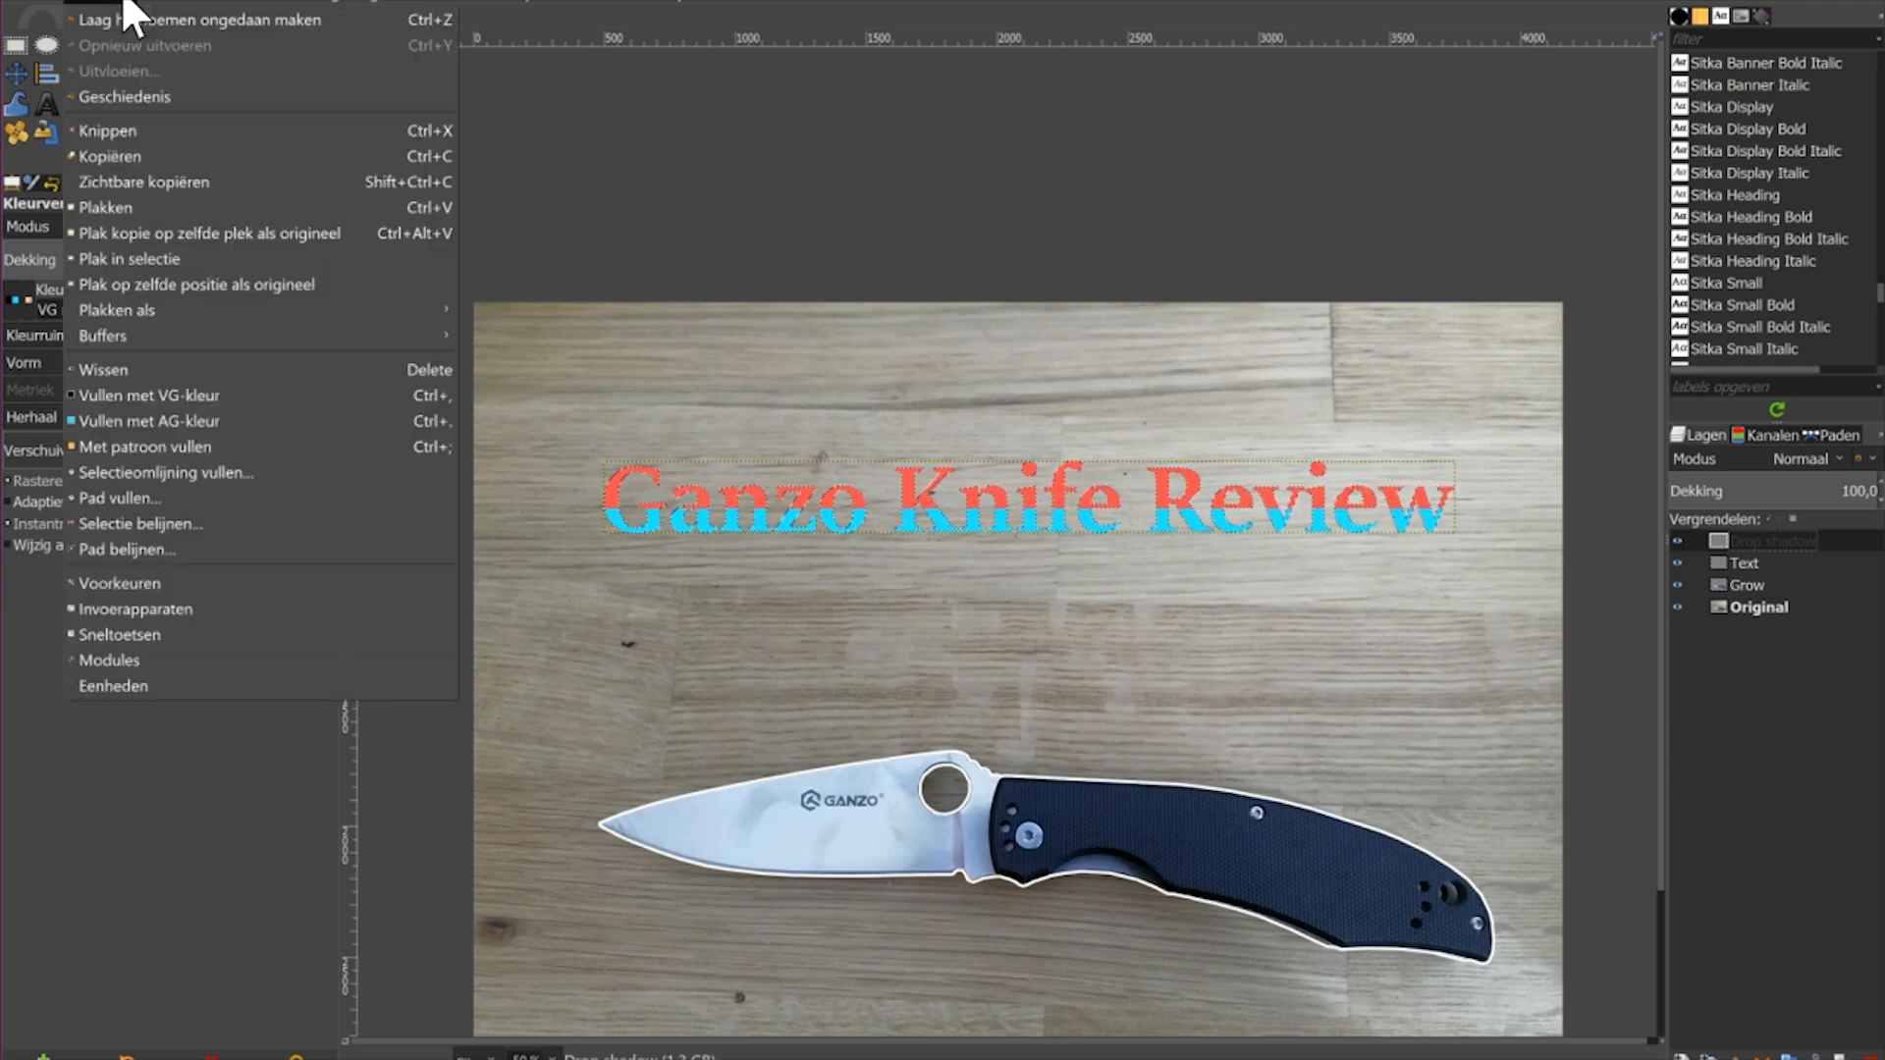
{"action": "left_click", "coordinate": [129, 394]}
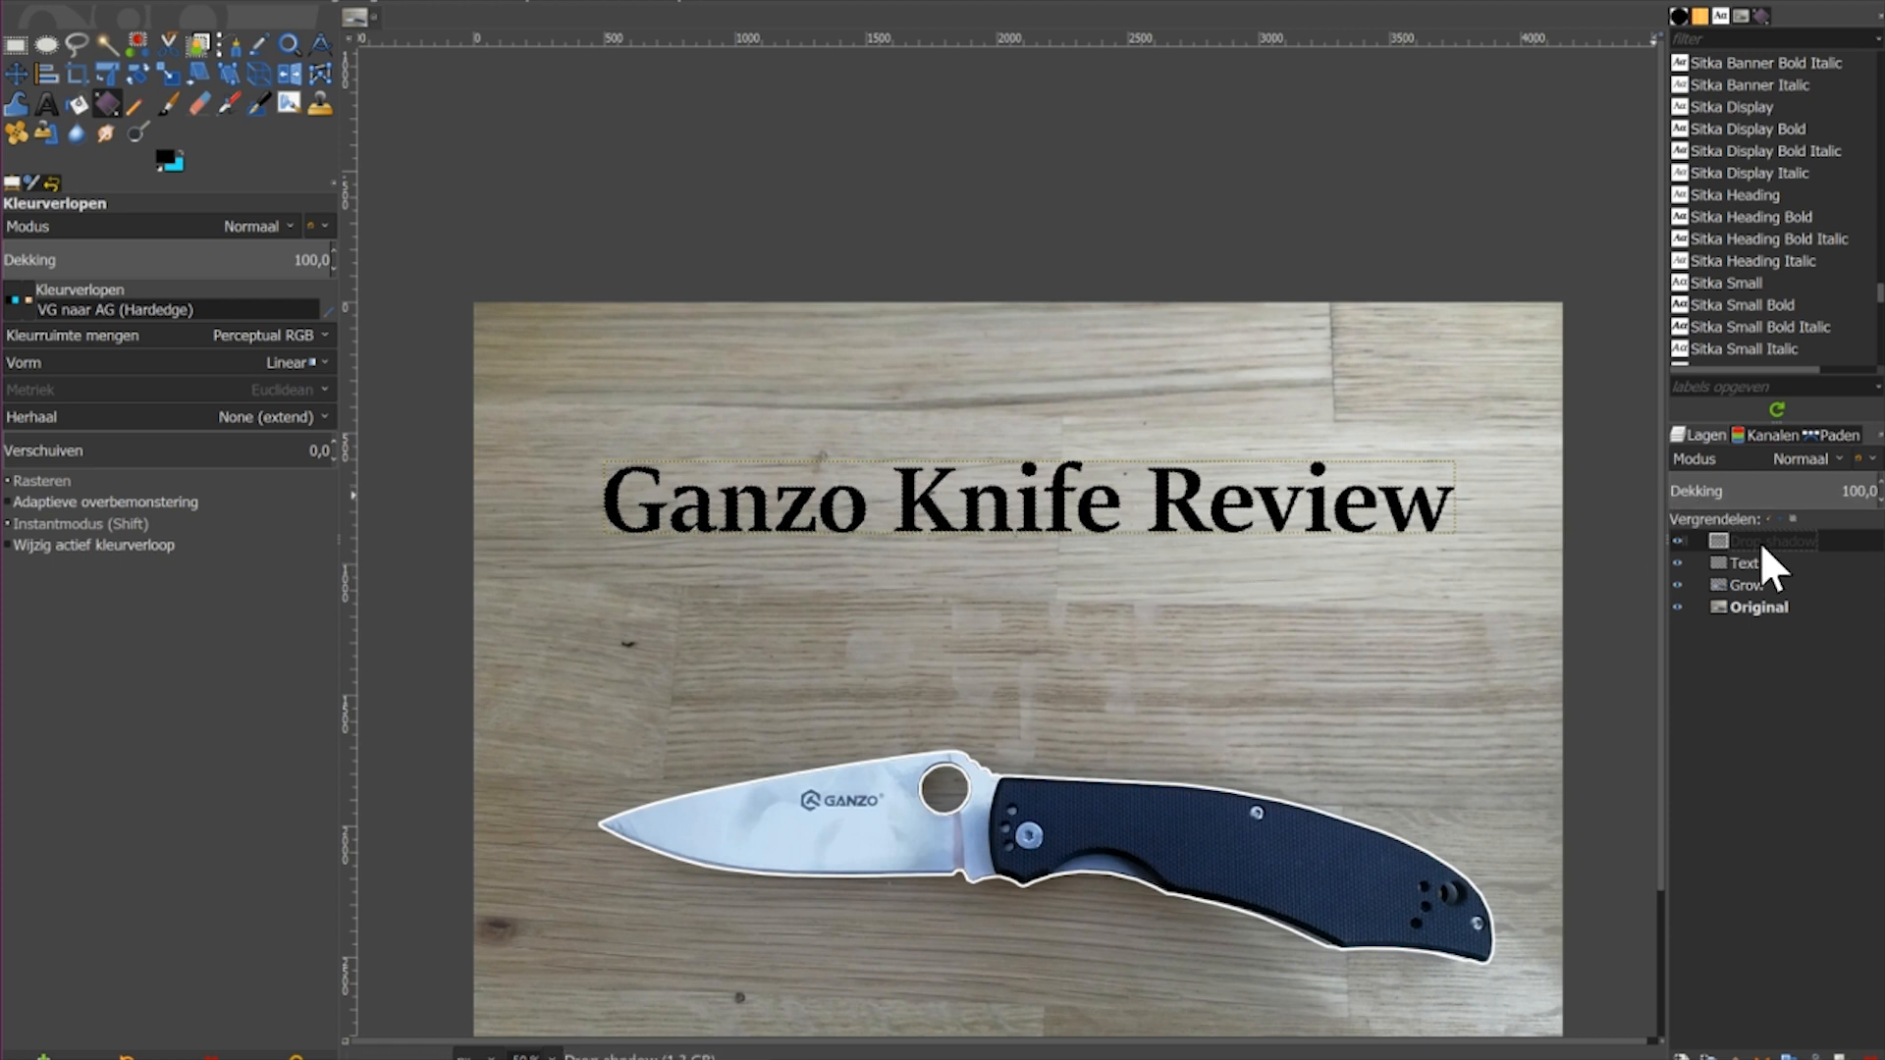
Step: Place the Drop shadow layer below the Text layer and clear the selection
{"action": "left_click", "coordinate": [16, 74]}
{"action": "mouse_move", "coordinate": [1751, 538]}
{"action": "left_mouse_down"}
{"action": "mouse_move", "coordinate": [1755, 585]}
{"action": "mouse_move", "coordinate": [1741, 547]}
{"action": "left_mouse_up"}
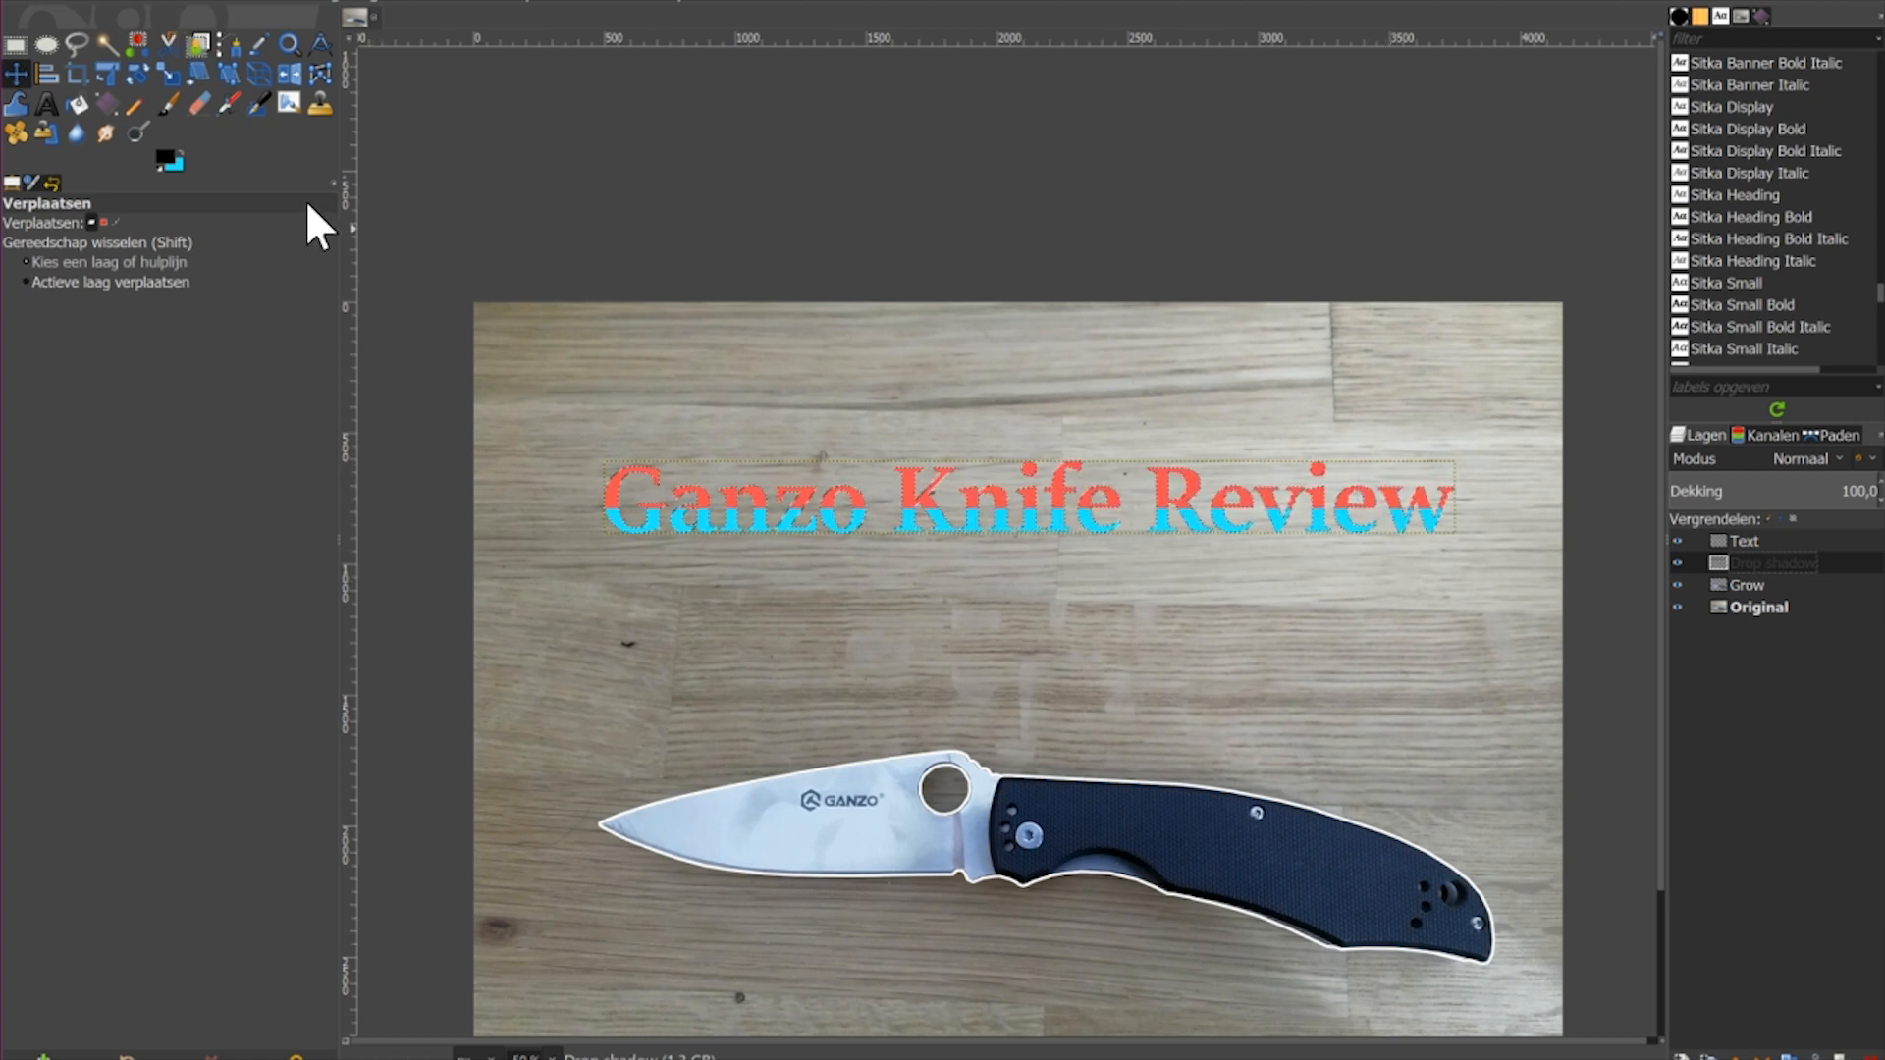
{"action": "left_click", "coordinate": [177, 4]}
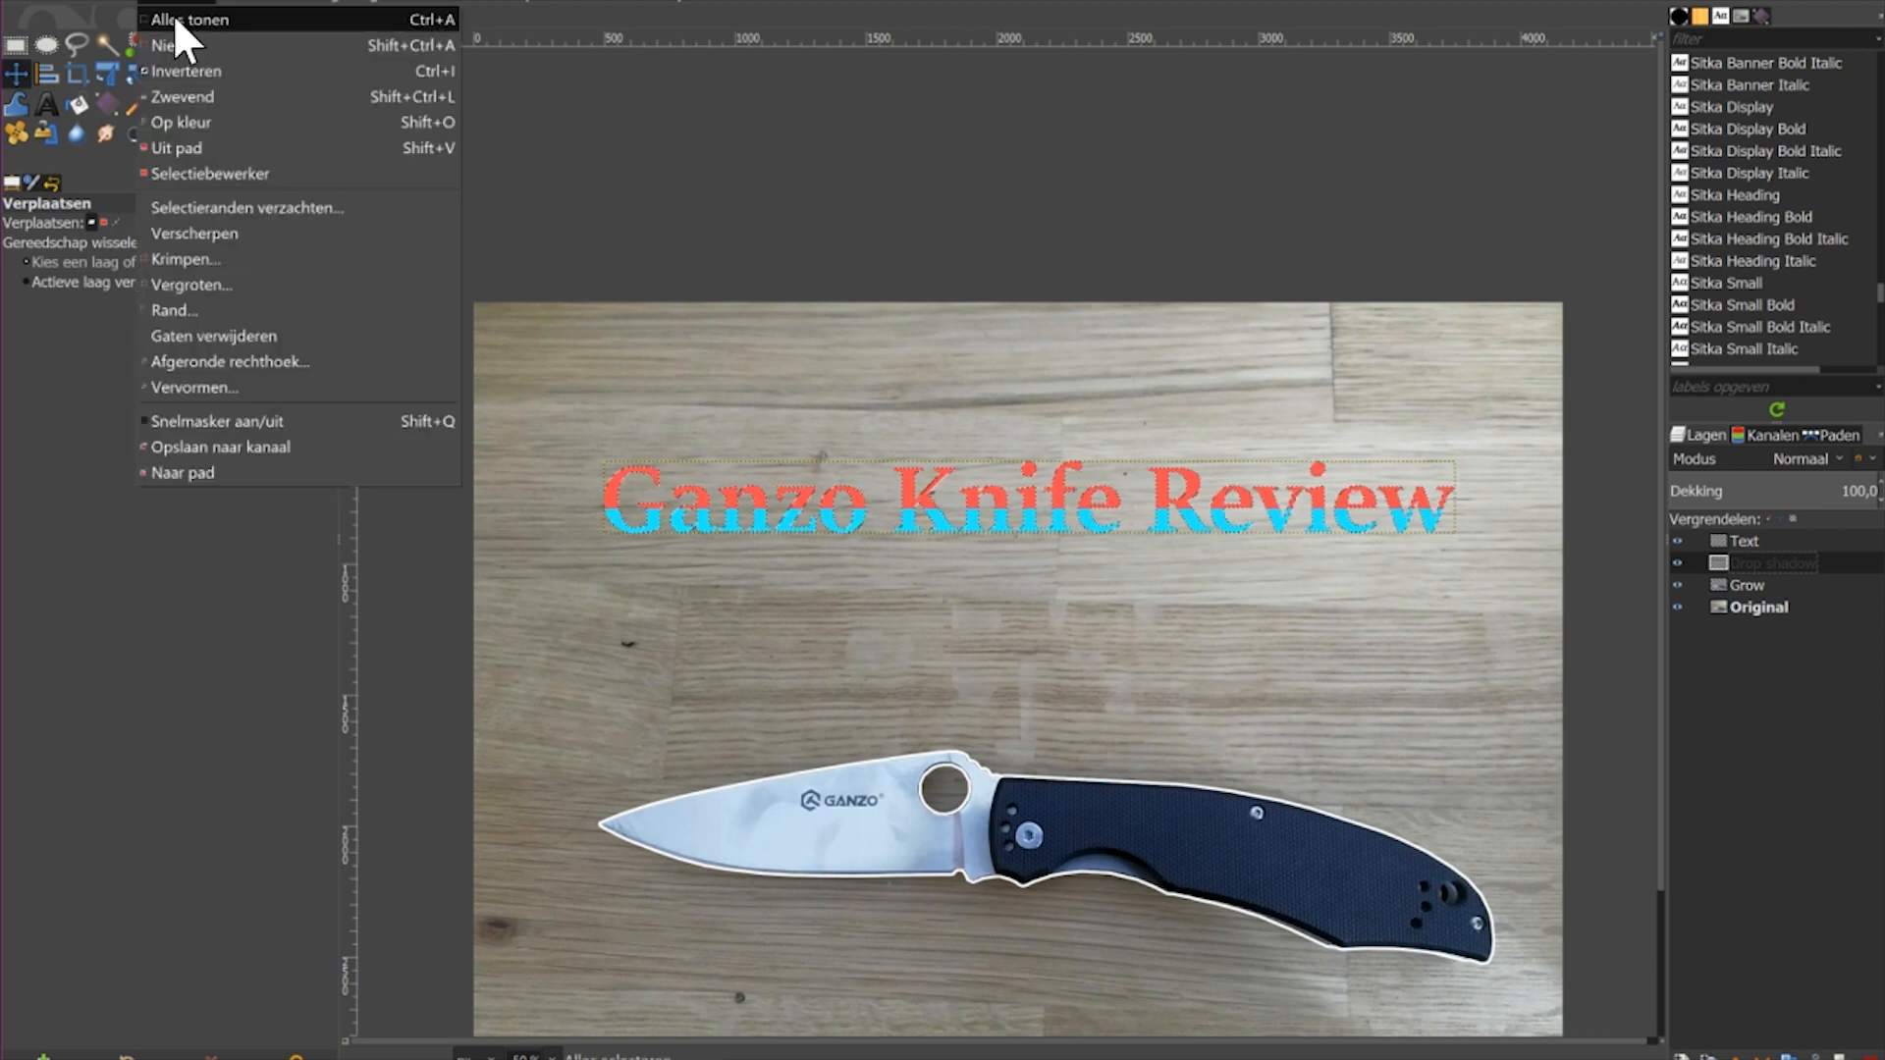
{"action": "left_click", "coordinate": [174, 45]}
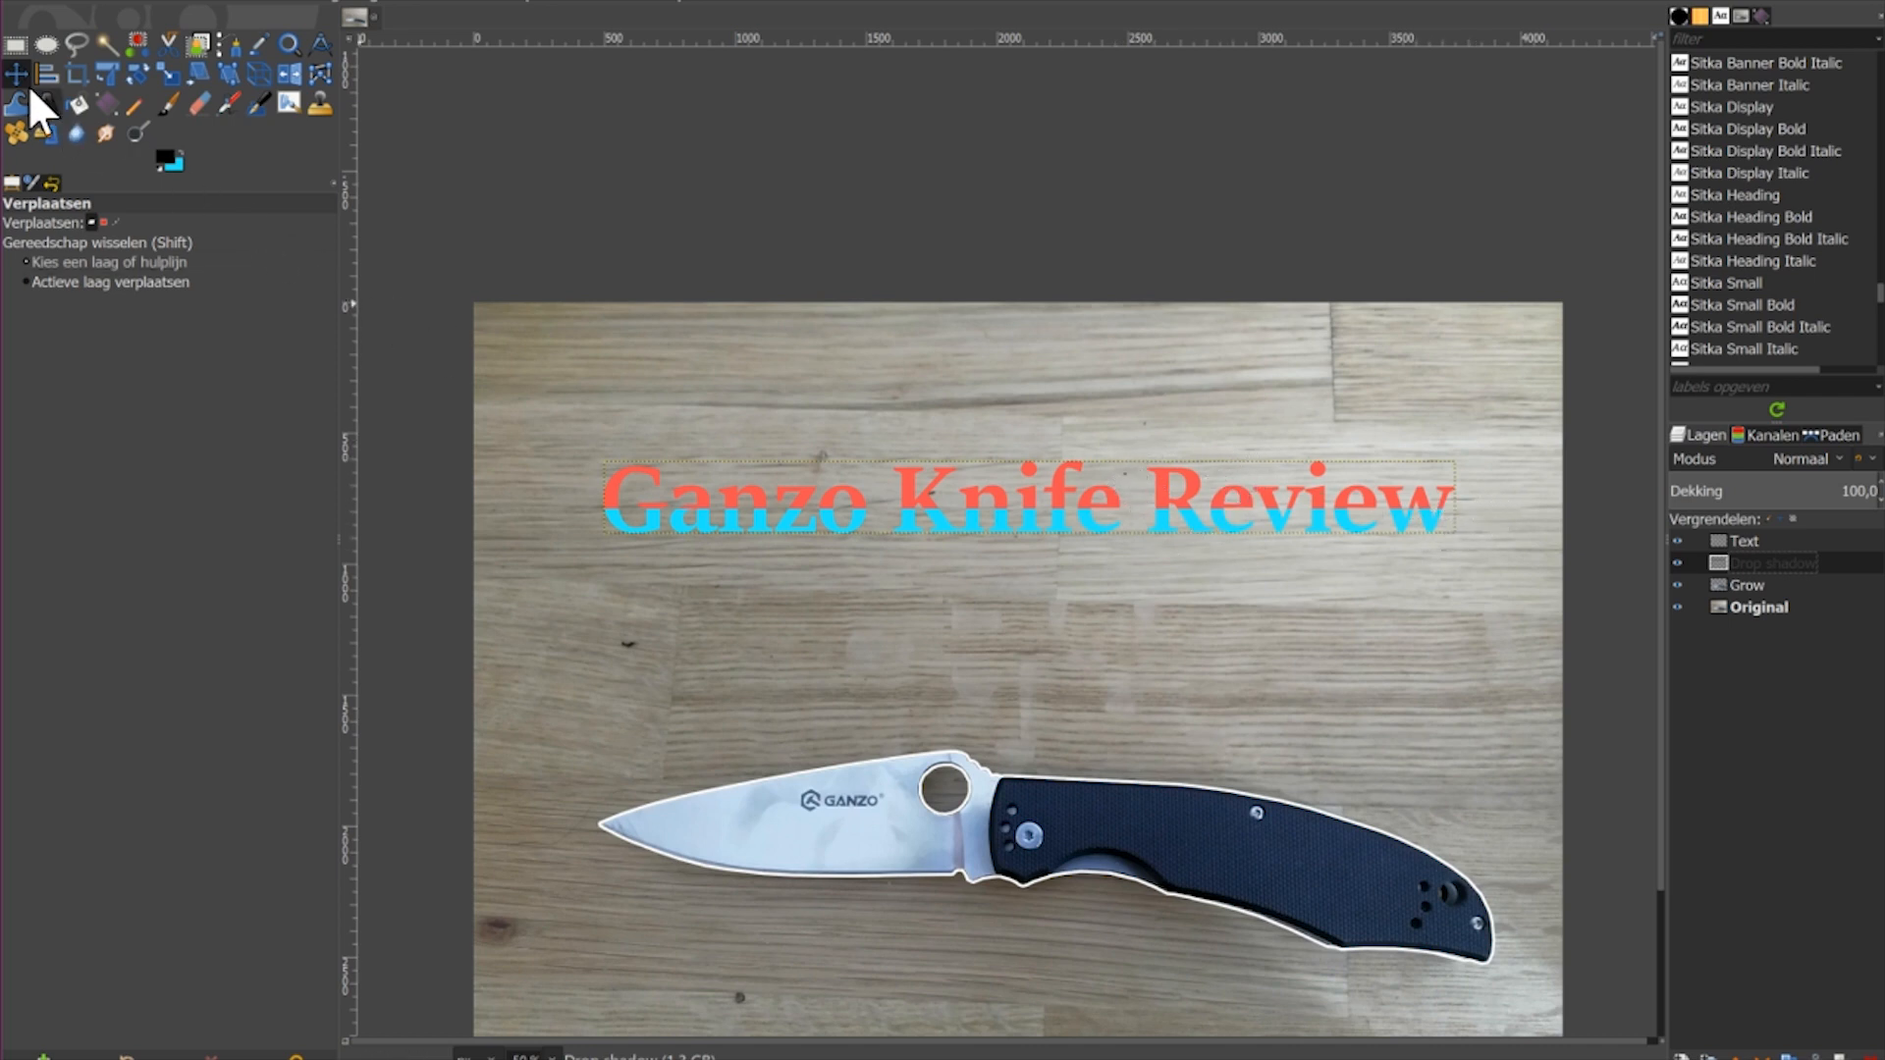
Step: Move the Text layer's coloured title about 110 px straight down from its black copy
{"action": "left_click", "coordinate": [950, 525]}
{"action": "left_click_drag", "start_coordinate": [950, 525], "coordinate": [950, 554]}
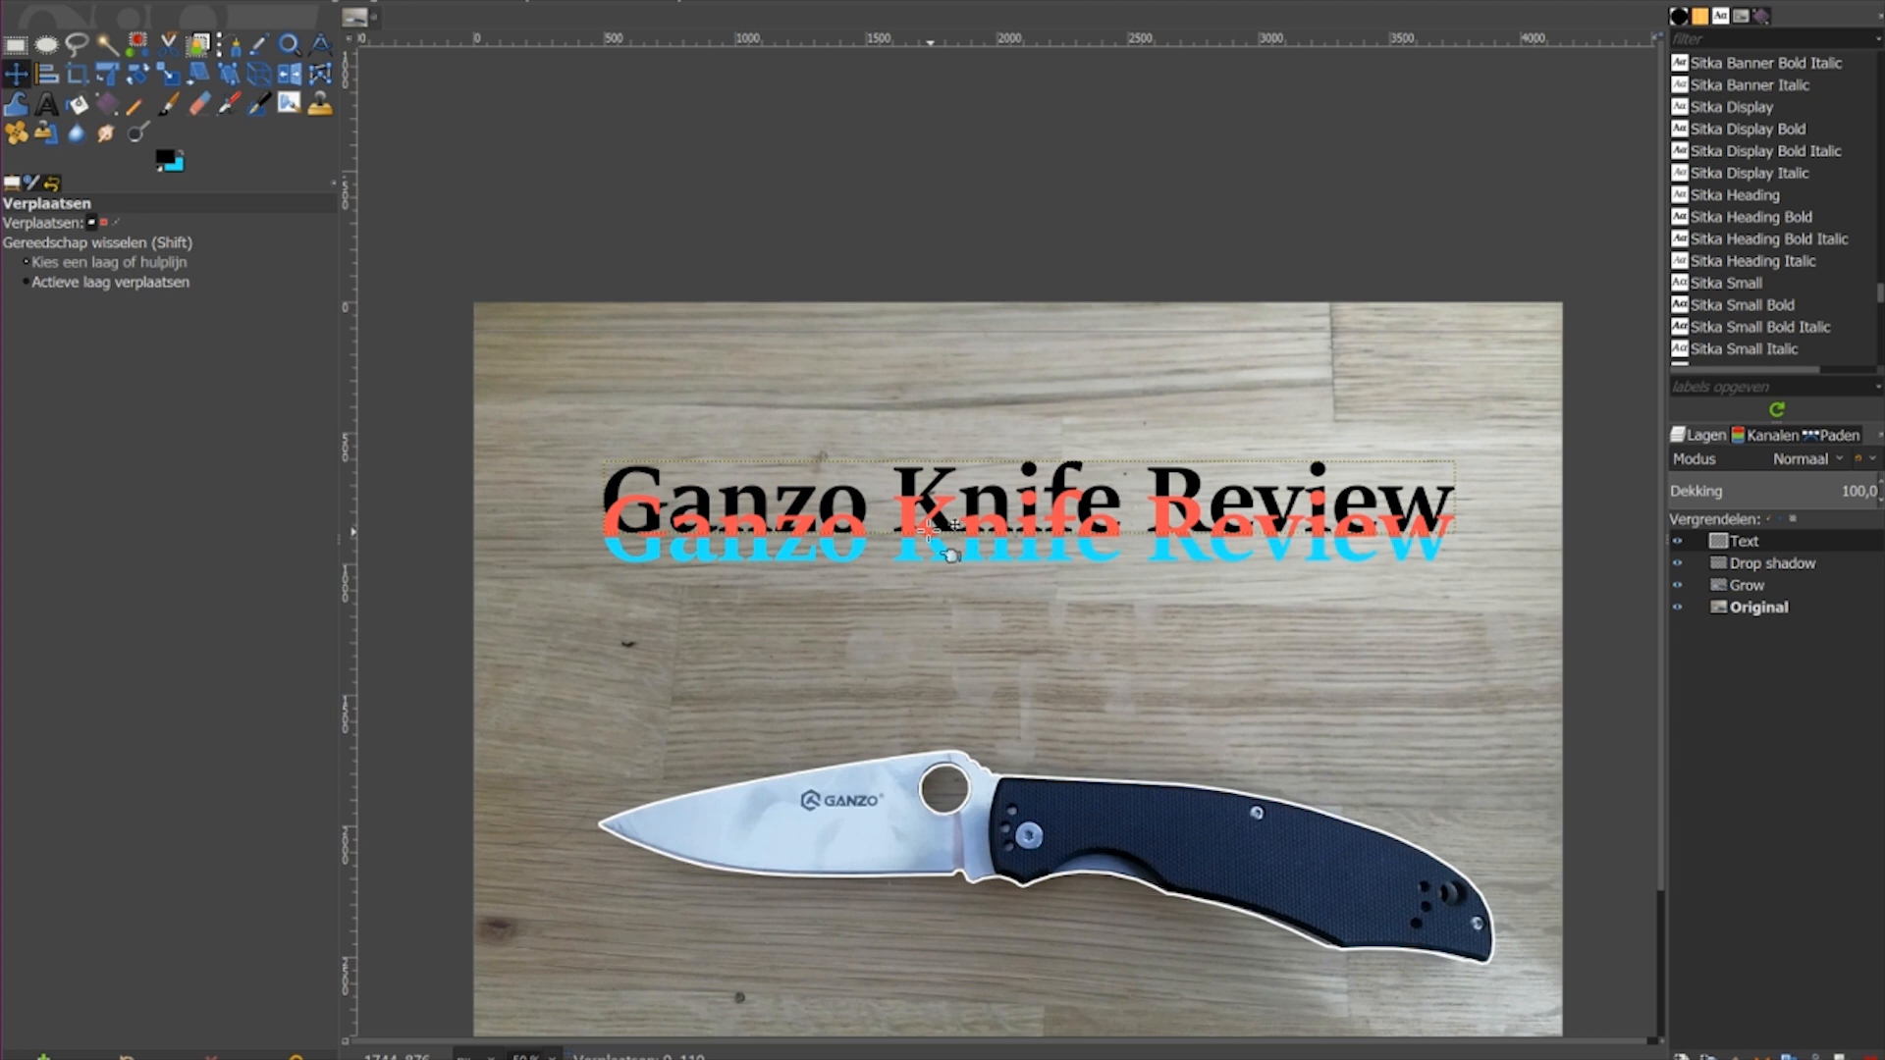